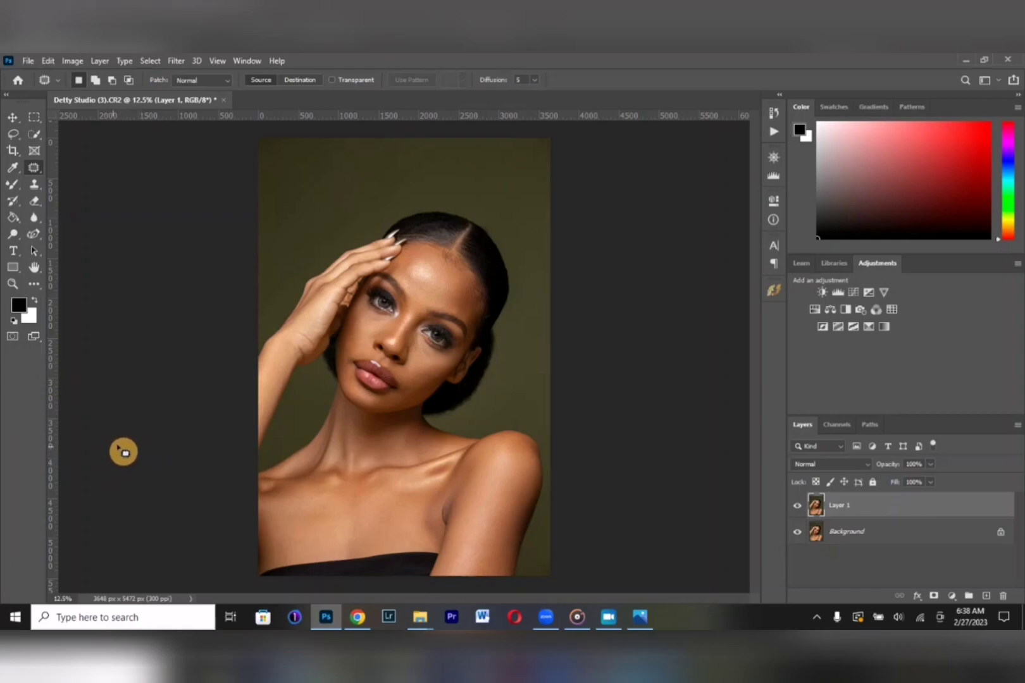
Compare the portrait's skin with Layer 1 hidden and shown, at full view and close up on the face.
{"action": "left_click", "coordinate": [798, 510]}
{"action": "left_click", "coordinate": [796, 511]}
{"action": "key", "text": "ctrl+plus"}
{"action": "key", "text": "ctrl+plus"}
{"action": "key", "text": "ctrl+plus"}
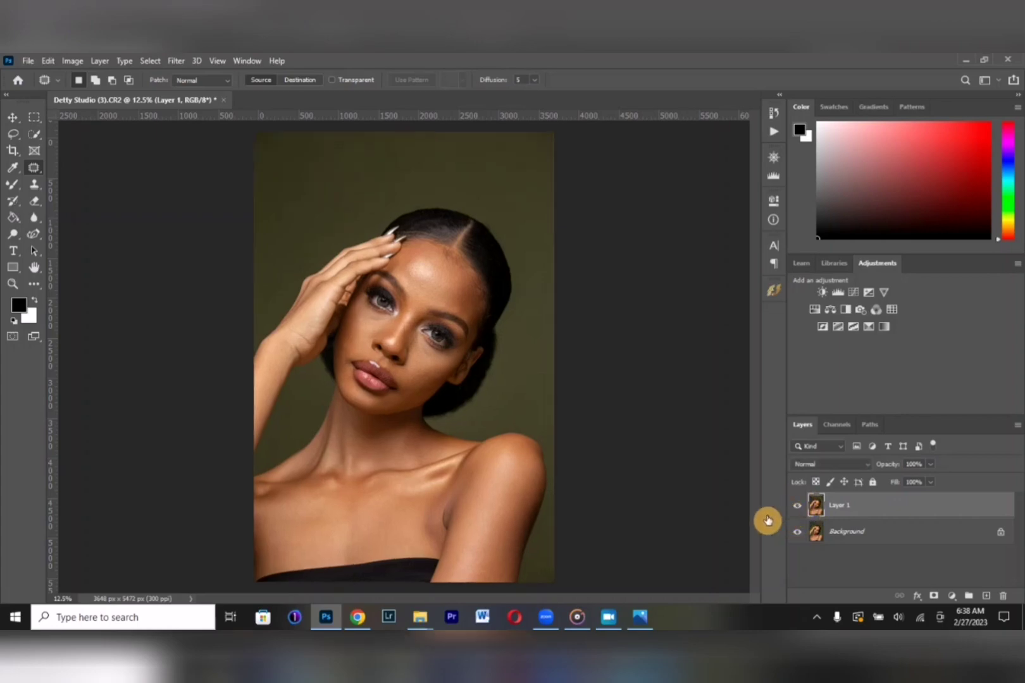
{"action": "scroll", "coordinate": [424, 364], "scroll_direction": "up", "scroll_amount": 3}
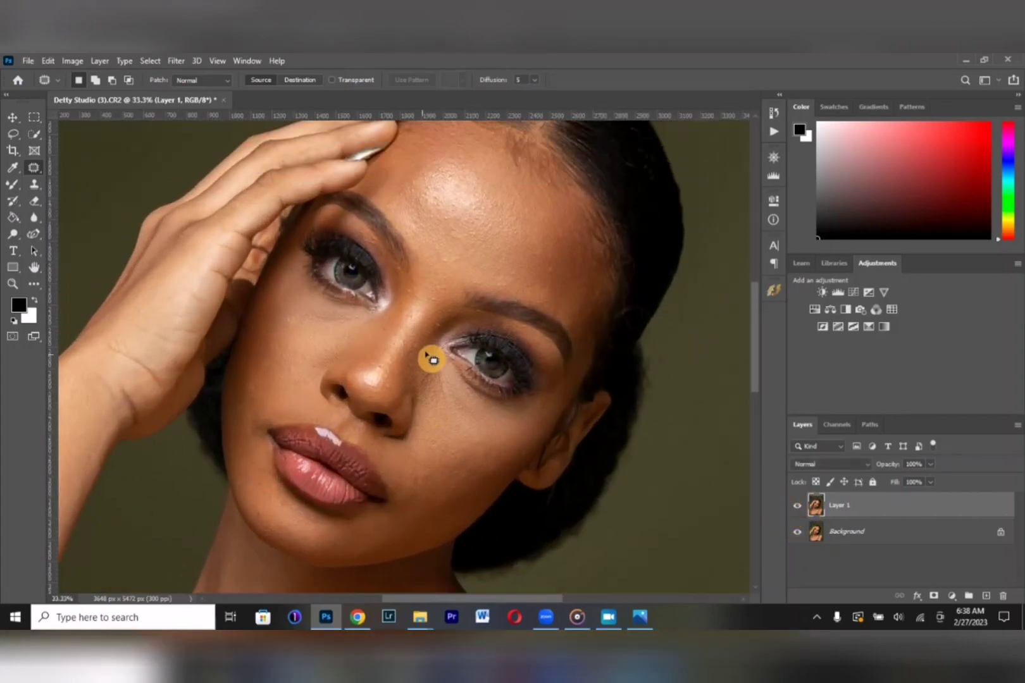
{"action": "left_click", "coordinate": [799, 510]}
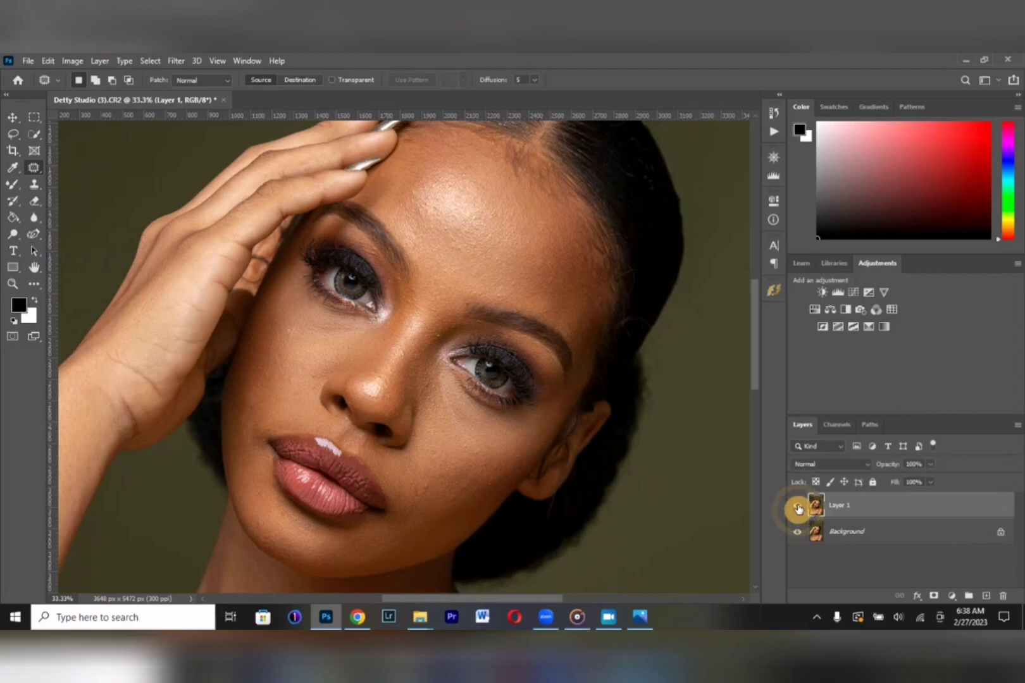
{"action": "key", "text": "ctrl+minus"}
{"action": "key", "text": "ctrl+minus"}
{"action": "key", "text": "ctrl+minus"}
{"action": "key", "text": "ctrl+minus"}
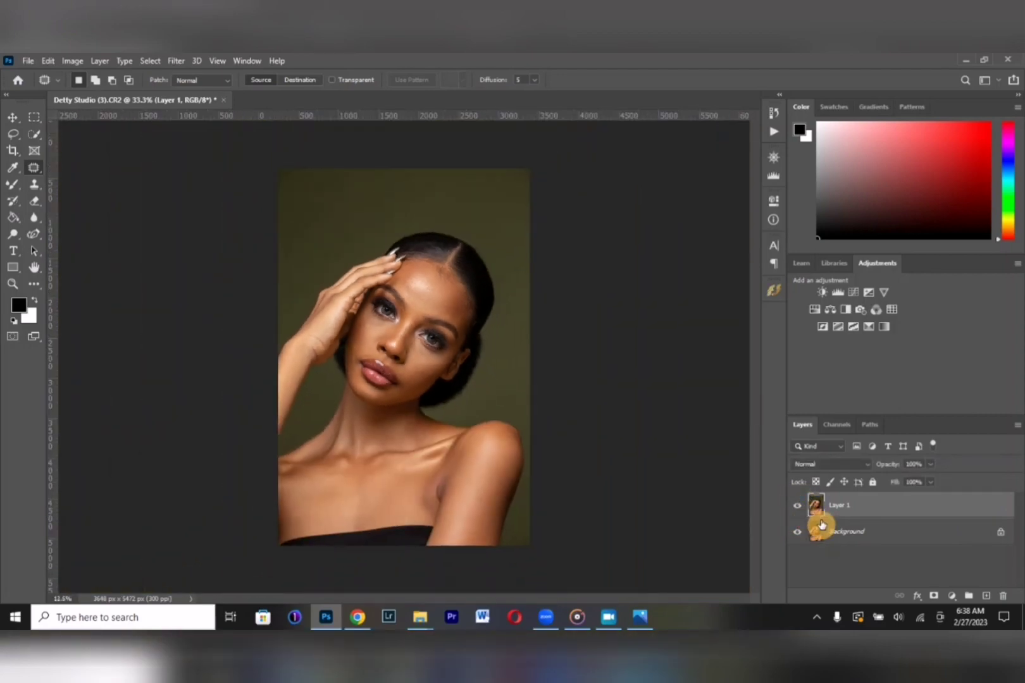
{"action": "key", "text": "ctrl+plus"}
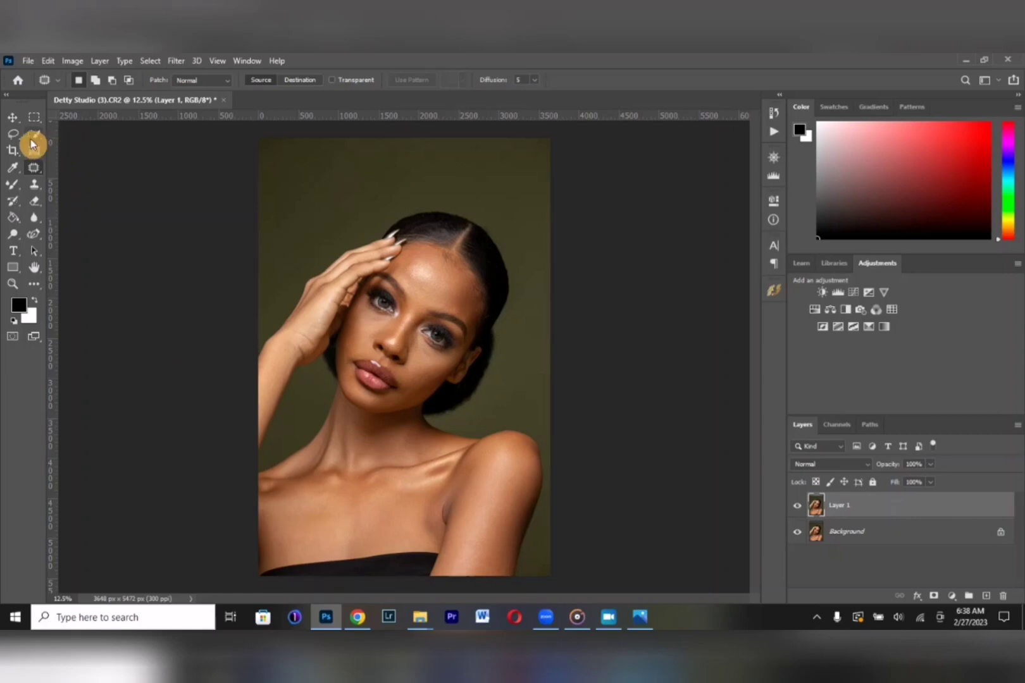
Crop the portrait to a 4:5 ratio, tightening the frame around the head and shoulders and removing the black top.
{"action": "left_click", "coordinate": [12, 153]}
{"action": "left_click", "coordinate": [480, 439]}
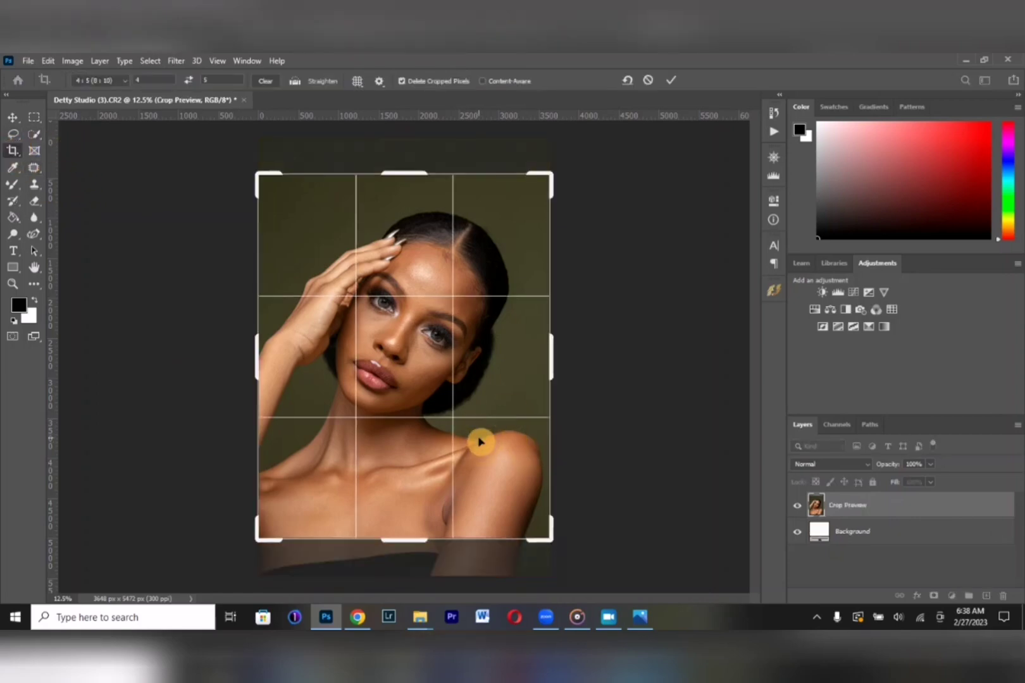
{"action": "left_click_drag", "start_coordinate": [480, 441], "coordinate": [480, 435]}
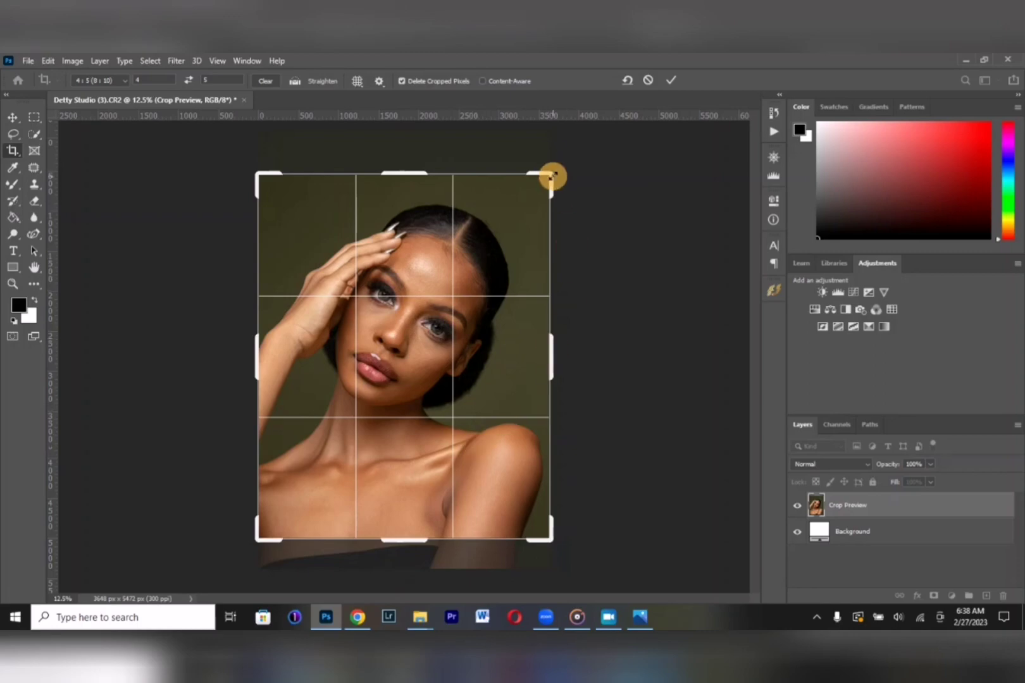
{"action": "left_click_drag", "start_coordinate": [552, 175], "coordinate": [542, 183]}
{"action": "left_click_drag", "start_coordinate": [468, 286], "coordinate": [471, 284]}
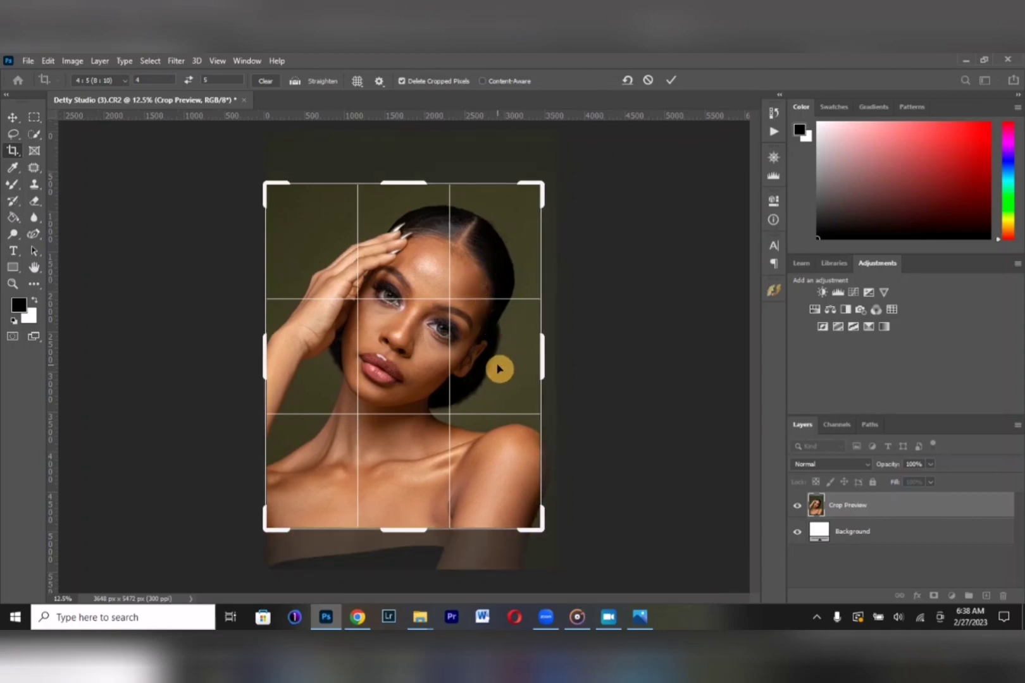
{"action": "key", "text": "Return"}
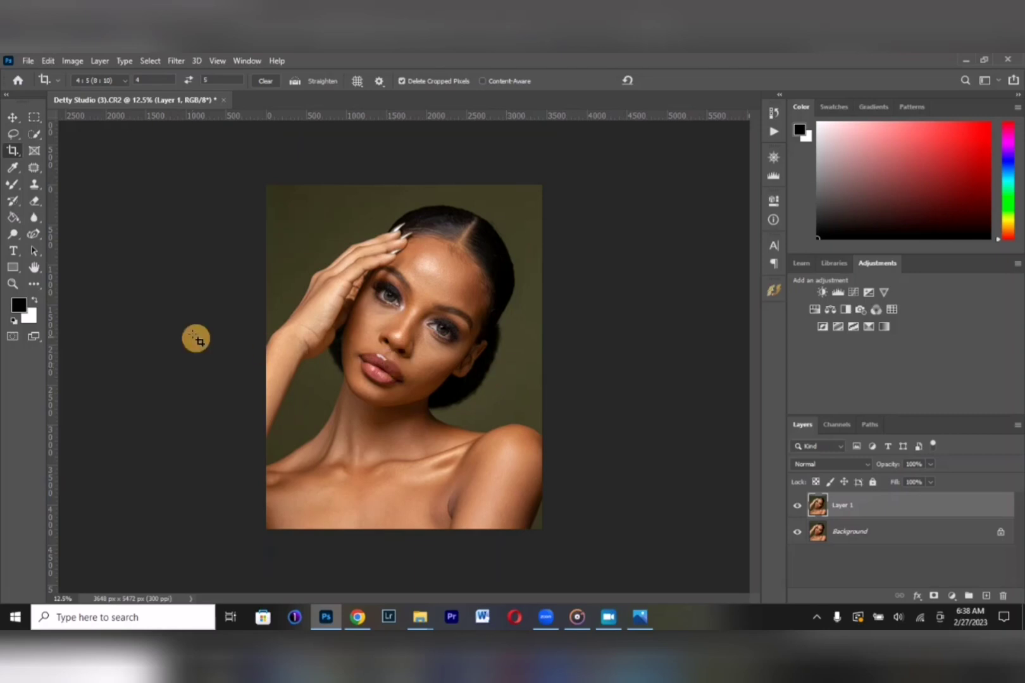
Duplicate Layer 1 as "lower", and duplicate that layer as "high".
{"action": "left_click", "coordinate": [12, 118]}
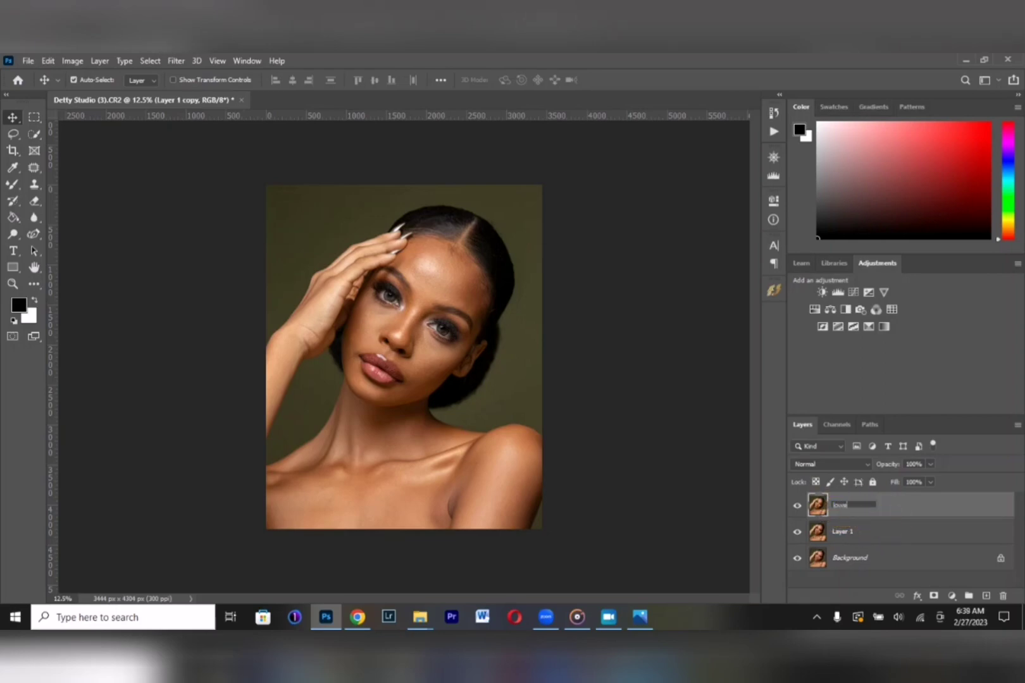
{"action": "key", "text": "Return"}
{"action": "key", "text": "ctrl+j"}
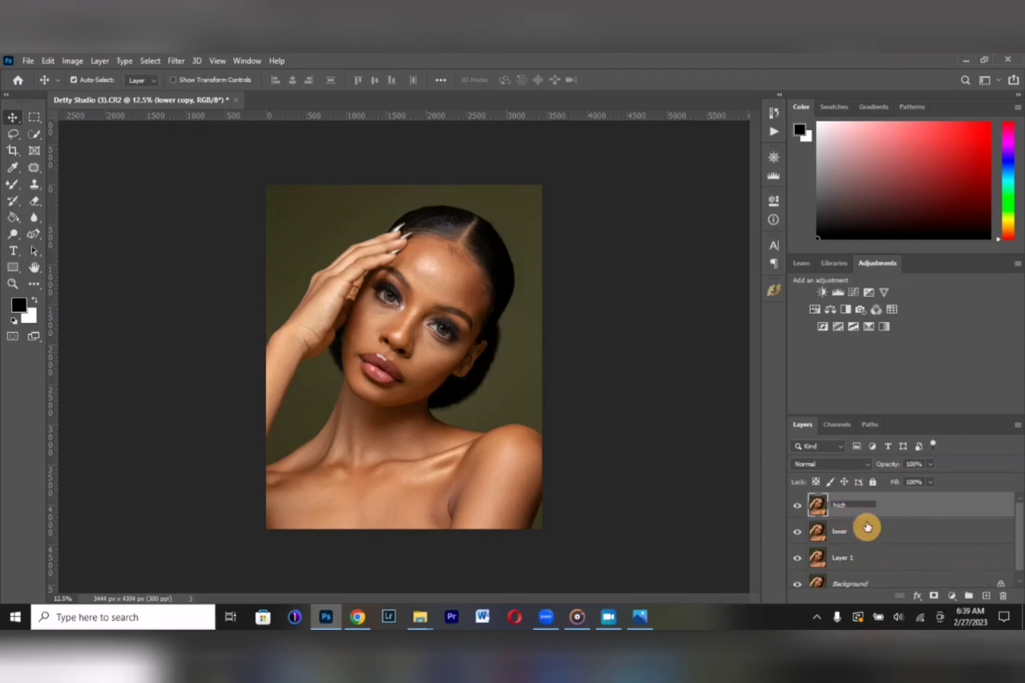
Group the high and lower layers together and expand the group.
{"action": "left_click", "coordinate": [867, 526], "text": "ctrl"}
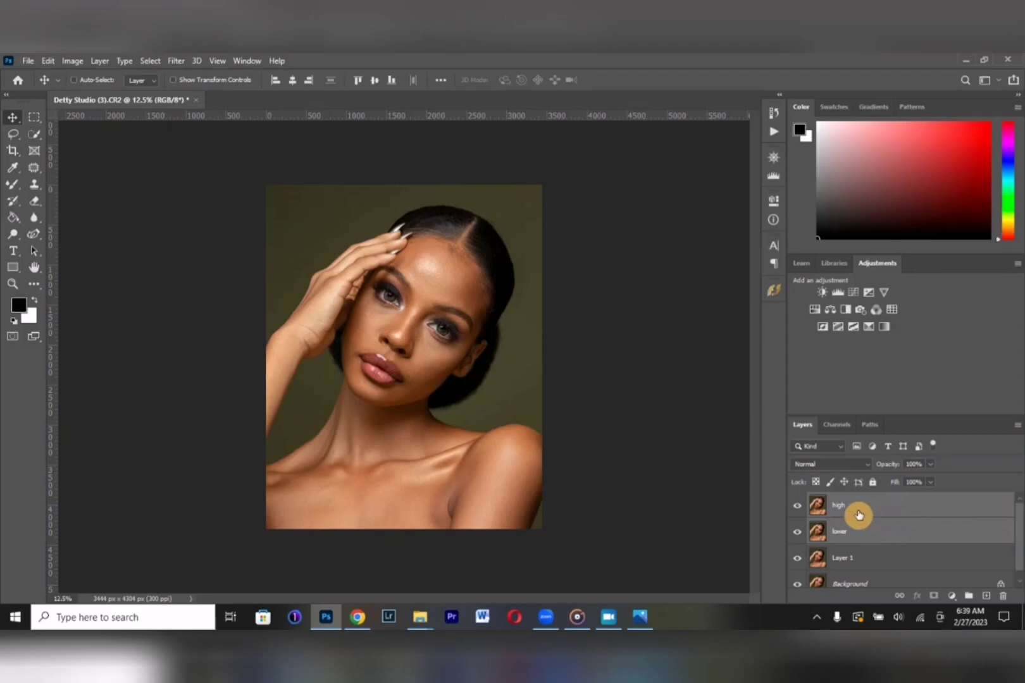
{"action": "key", "text": "ctrl+g"}
{"action": "left_click", "coordinate": [812, 500]}
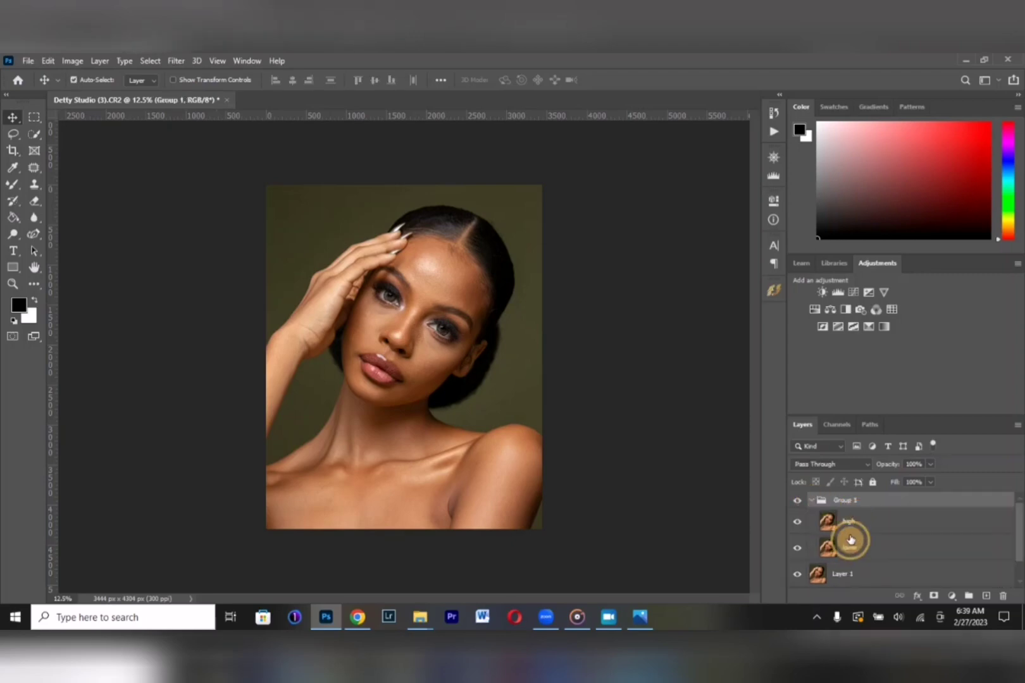
Hide the high layer and apply a Gaussian Blur with an 8.0 pixel radius to the lower layer.
{"action": "left_click", "coordinate": [859, 550]}
{"action": "left_click", "coordinate": [797, 521]}
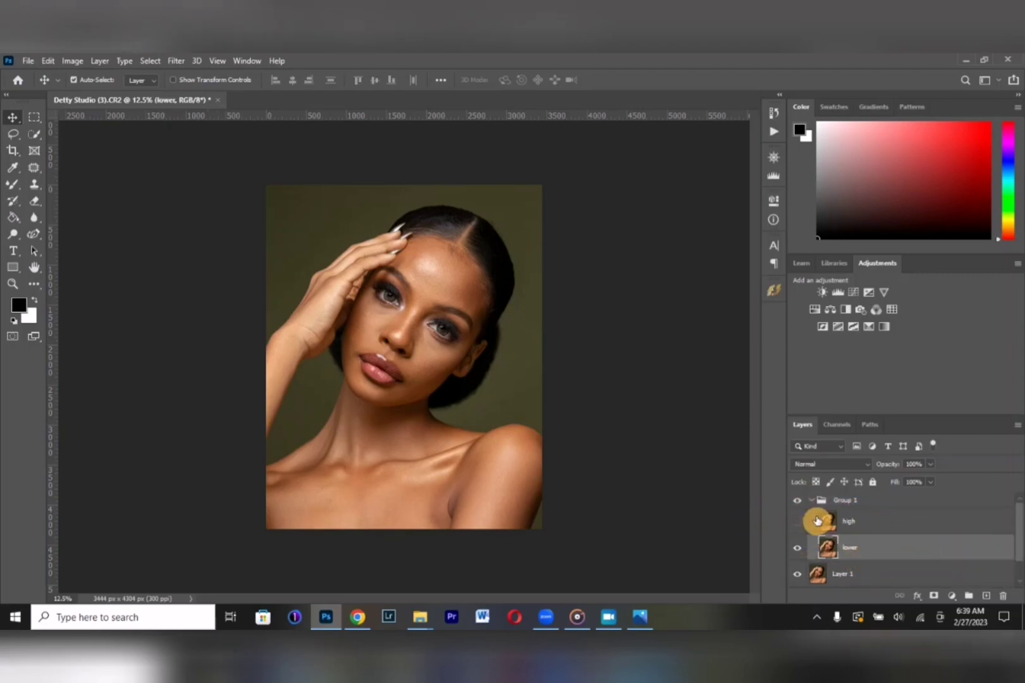
{"action": "left_click", "coordinate": [176, 61]}
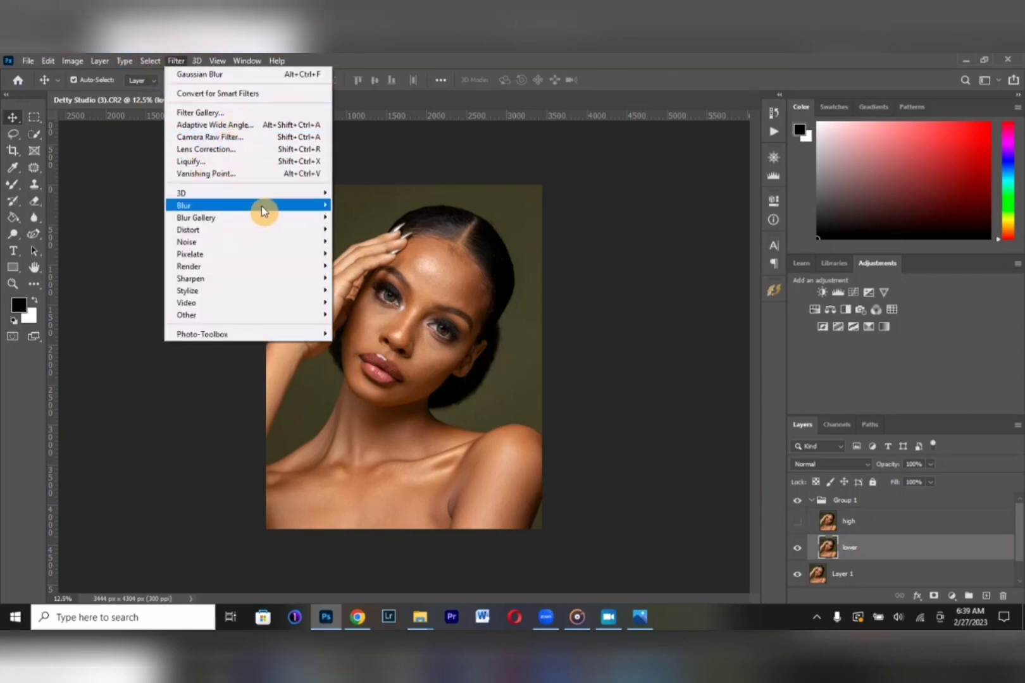
{"action": "mouse_move", "coordinate": [263, 207]}
{"action": "left_click", "coordinate": [367, 253]}
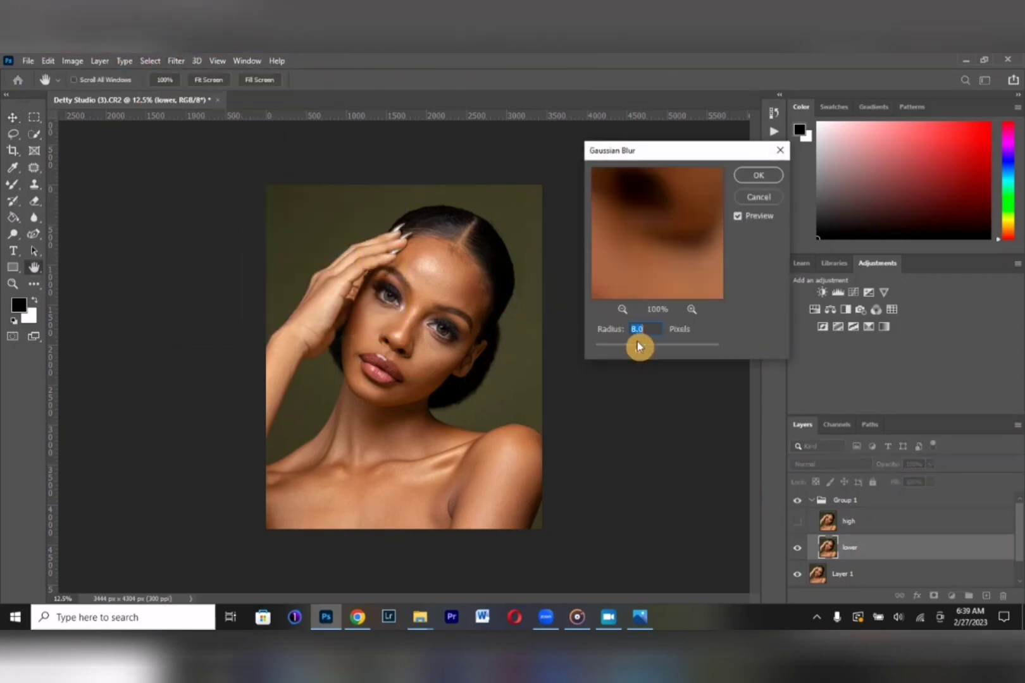
{"action": "left_click_drag", "start_coordinate": [444, 298], "coordinate": [406, 323]}
{"action": "left_click", "coordinate": [757, 179]}
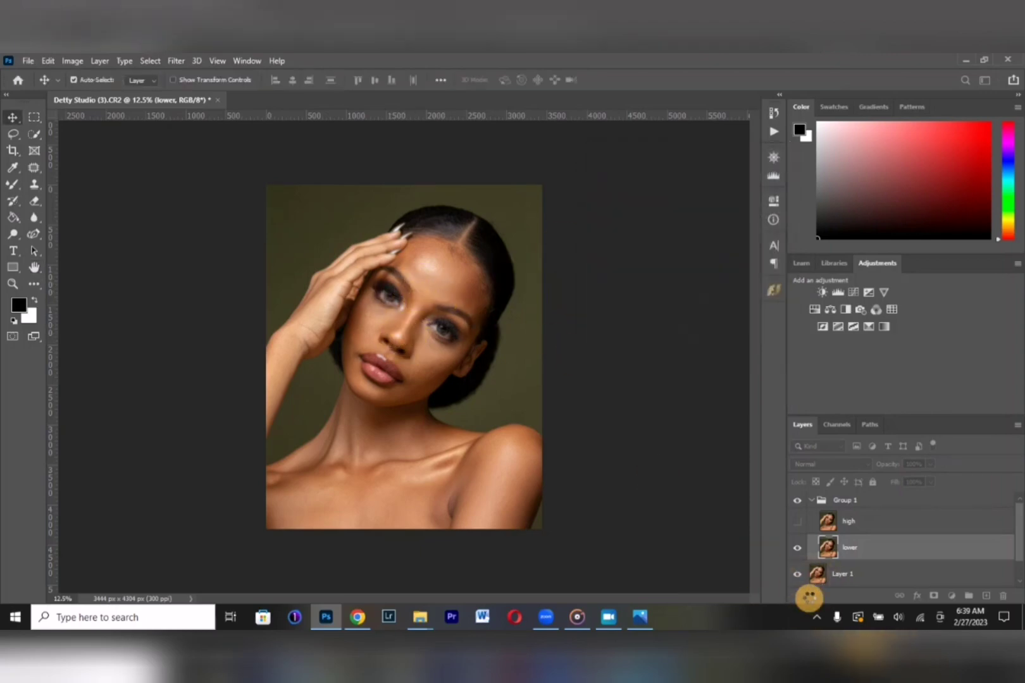
Run Apply Image on the visible high layer using layer lower, RGB channel, Subtract blending, opacity 100%, scale 2 and offset 128.
{"action": "left_click", "coordinate": [874, 523]}
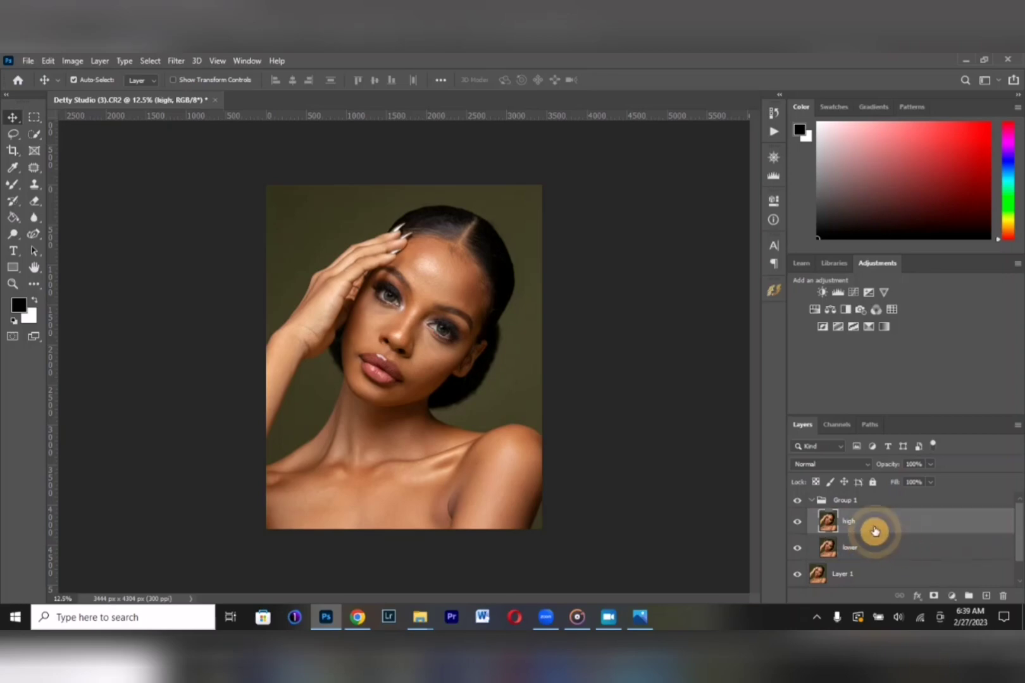
{"action": "left_click", "coordinate": [73, 61]}
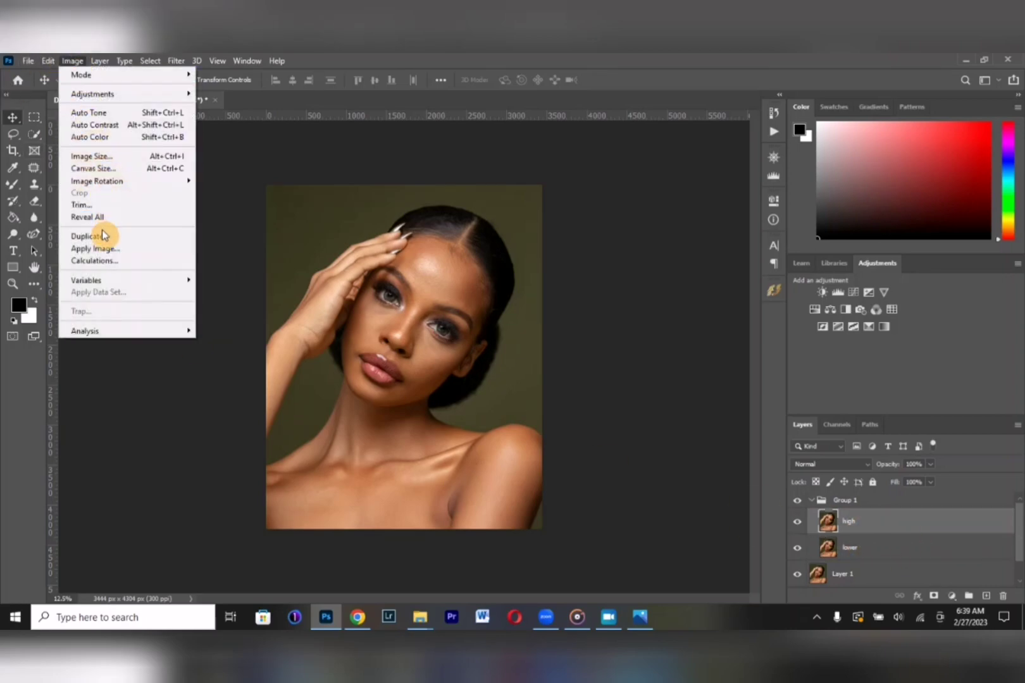
{"action": "left_click", "coordinate": [109, 249]}
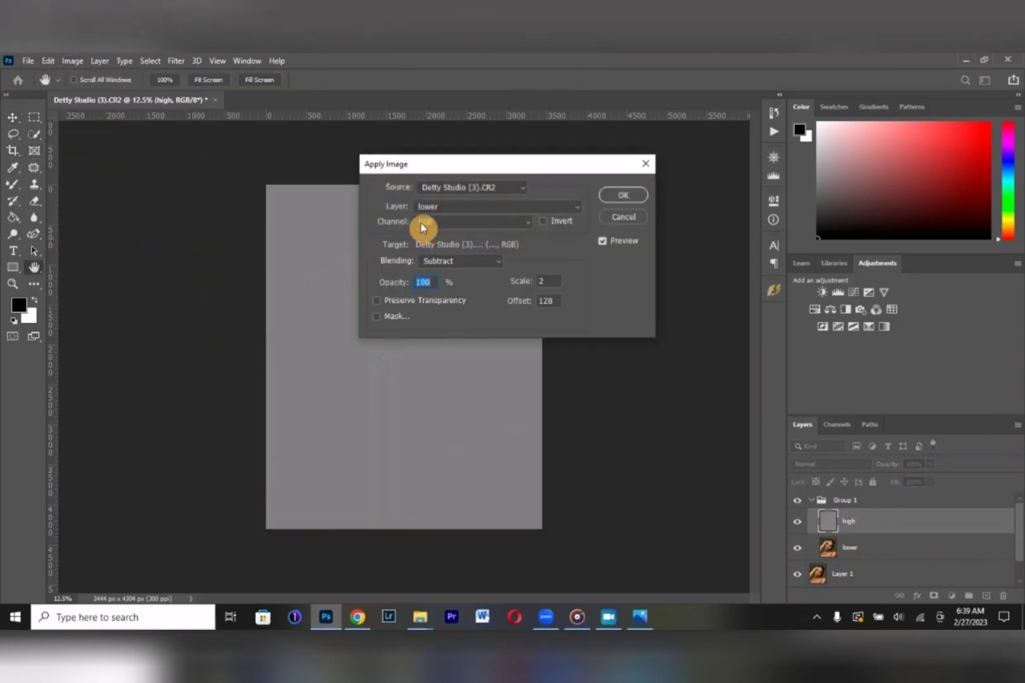
{"action": "left_click", "coordinate": [434, 207]}
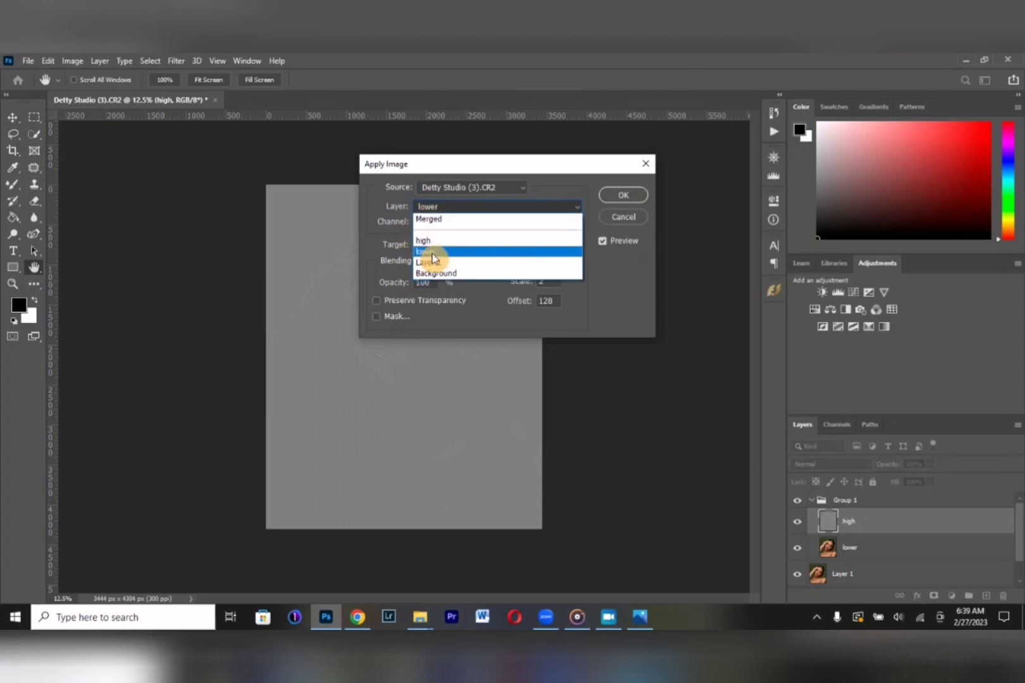
{"action": "left_click", "coordinate": [432, 253]}
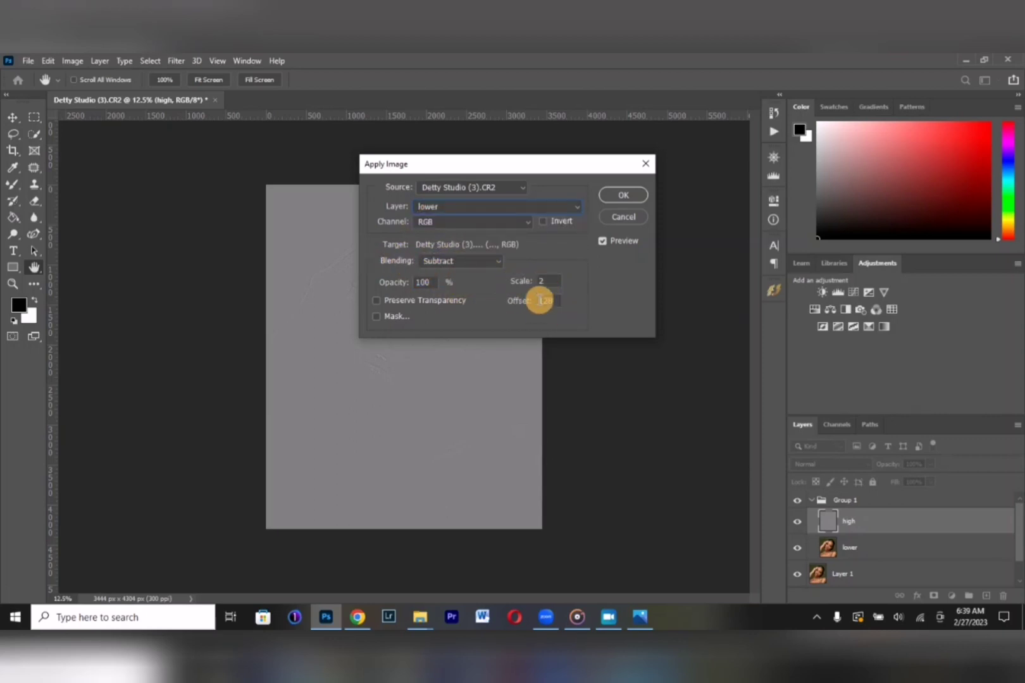
{"action": "left_click", "coordinate": [622, 195]}
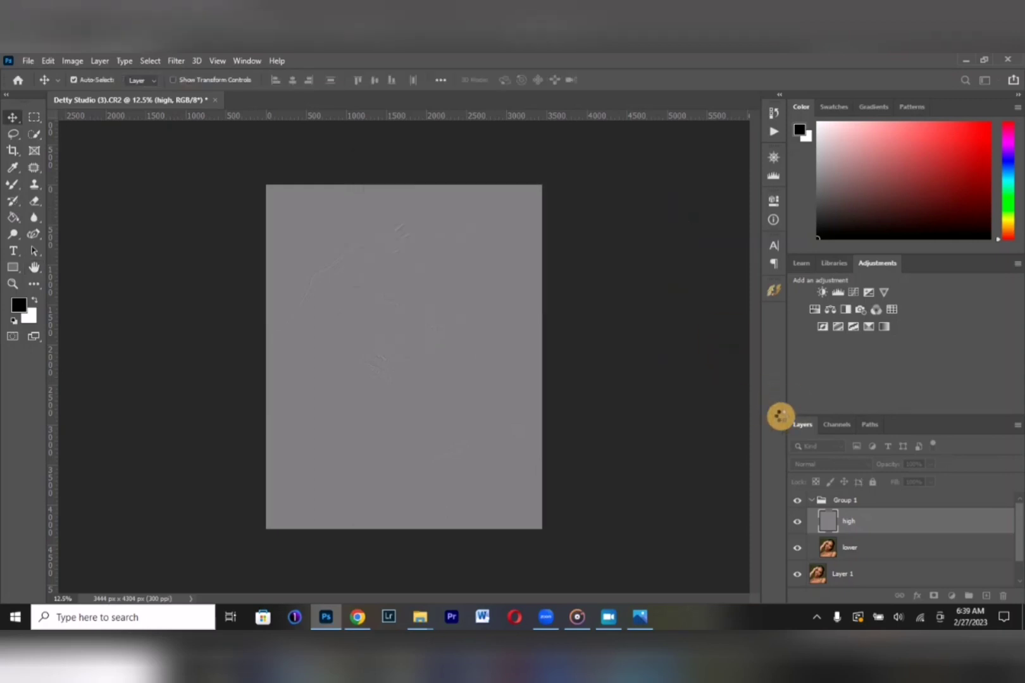
Set the high layer's blend mode to Linear Light and select the lower layer.
{"action": "left_click", "coordinate": [826, 465]}
{"action": "left_click", "coordinate": [829, 482]}
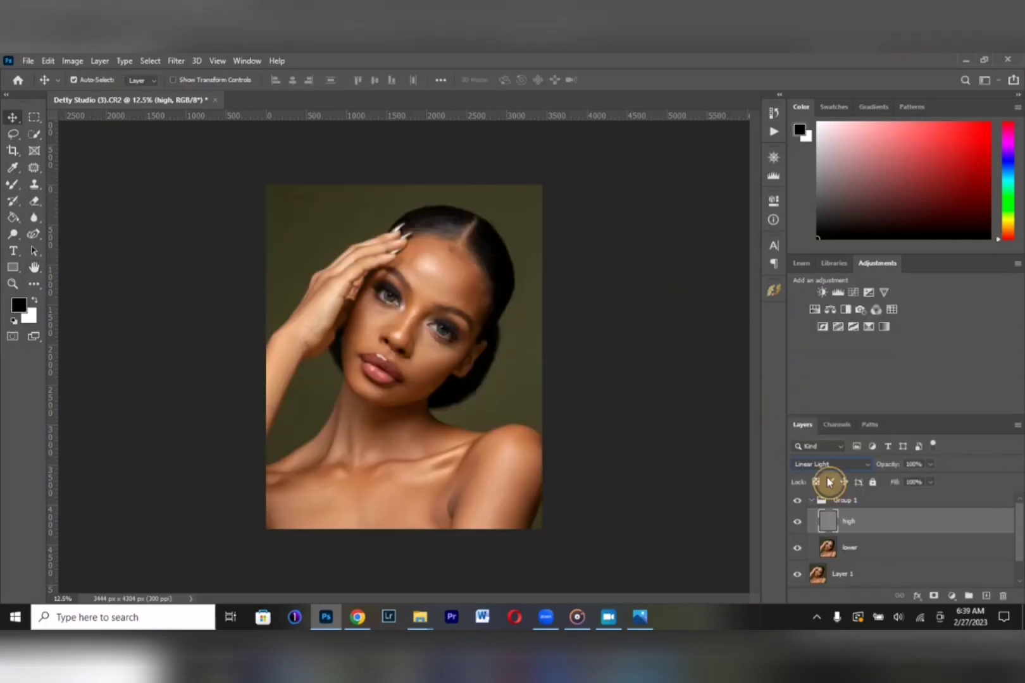
{"action": "left_click", "coordinate": [901, 551]}
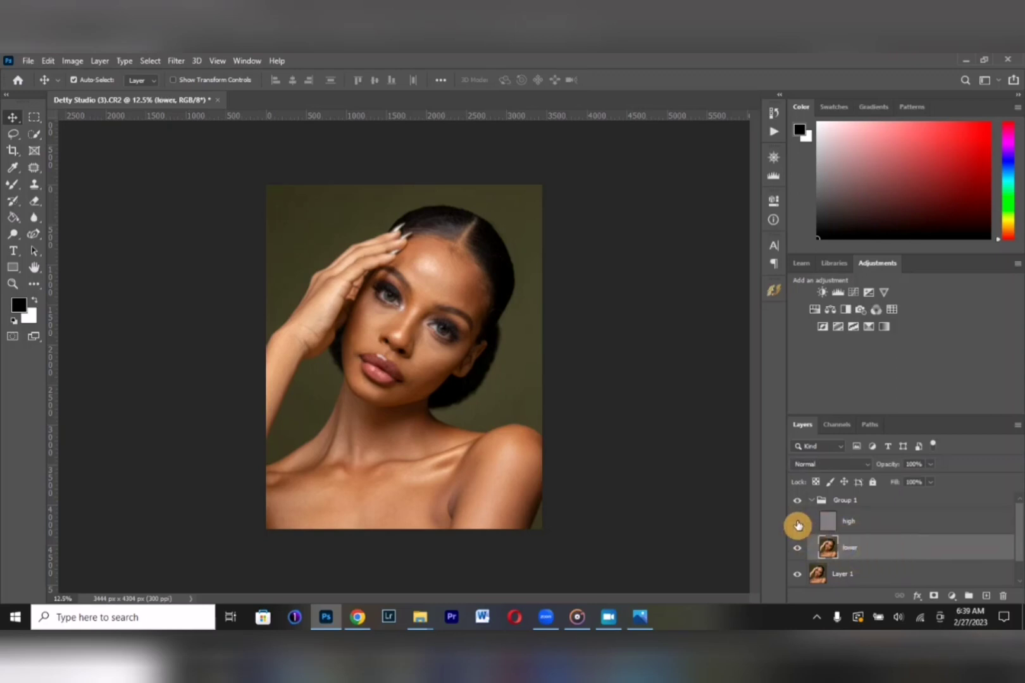
Compare the portrait with Group 1 hidden and shown to check the frequency separation.
{"action": "left_click", "coordinate": [811, 500]}
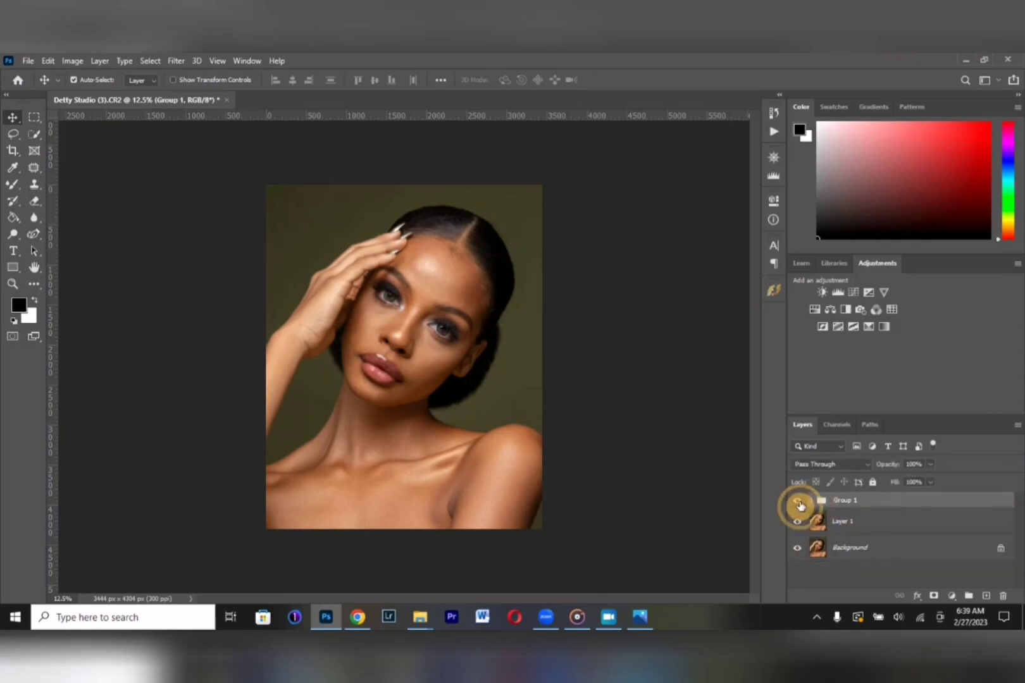
{"action": "left_click", "coordinate": [799, 501]}
{"action": "left_click", "coordinate": [799, 504]}
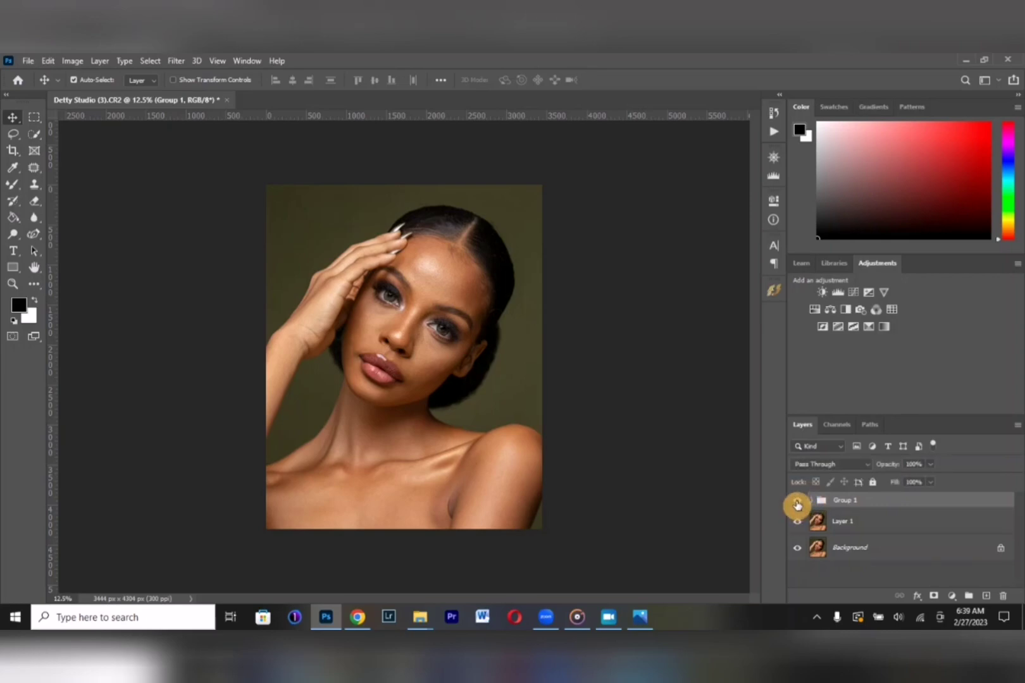
{"action": "left_click", "coordinate": [816, 506]}
Smooth the forehead tones on the lower layer with the Mixer Brush, keeping the high layer hidden.
{"action": "left_click", "coordinate": [864, 550]}
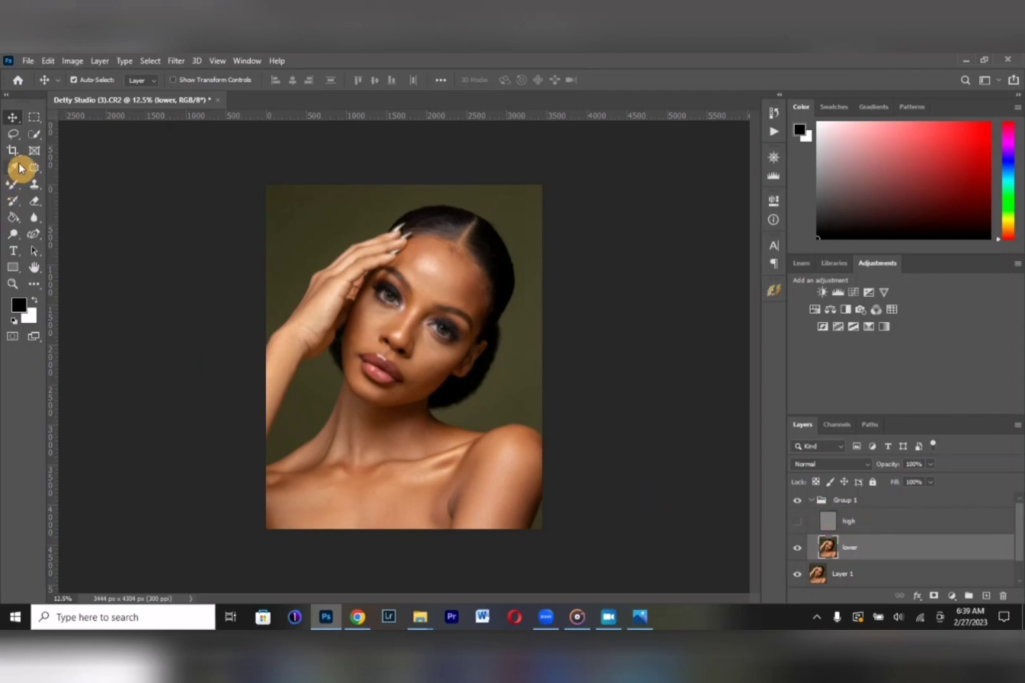
{"action": "left_click", "coordinate": [13, 184]}
{"action": "right_click", "coordinate": [13, 184]}
{"action": "left_click", "coordinate": [64, 222]}
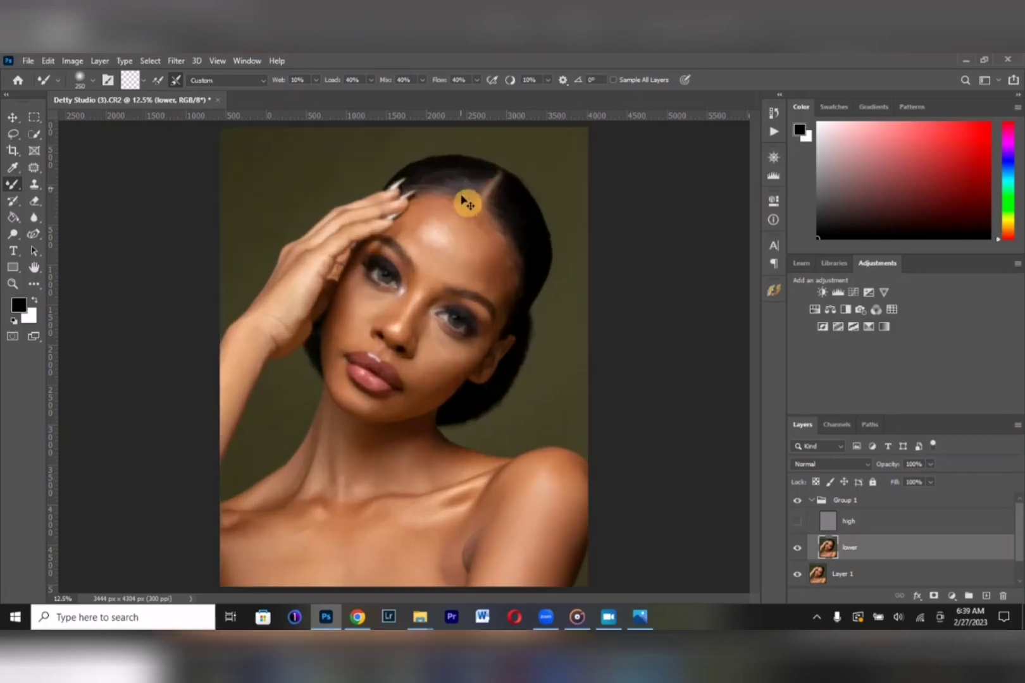
{"action": "key", "text": "ctrl+plus"}
{"action": "key", "text": "ctrl+plus"}
{"action": "key", "text": "ctrl+plus"}
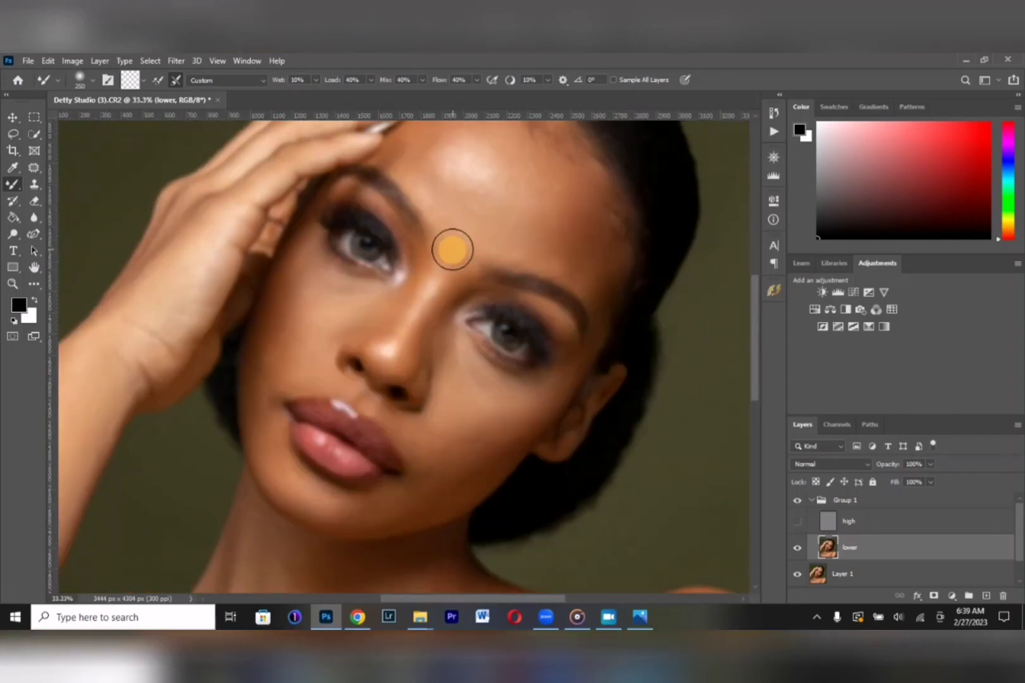
{"action": "key", "text": "ctrl+minus"}
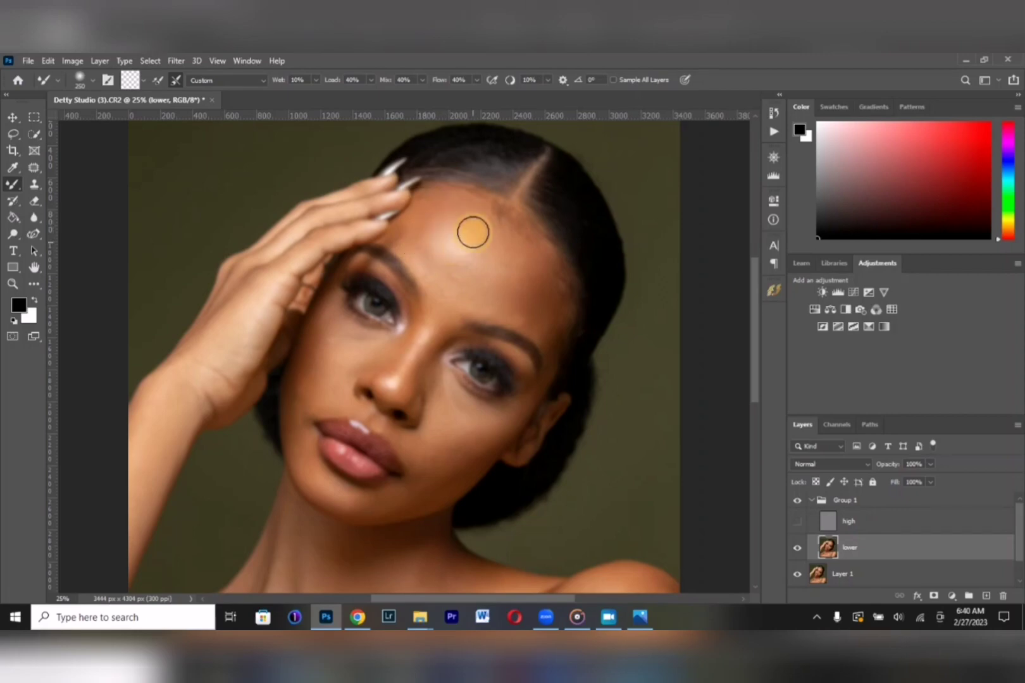
{"action": "left_click_drag", "start_coordinate": [462, 260], "coordinate": [514, 287]}
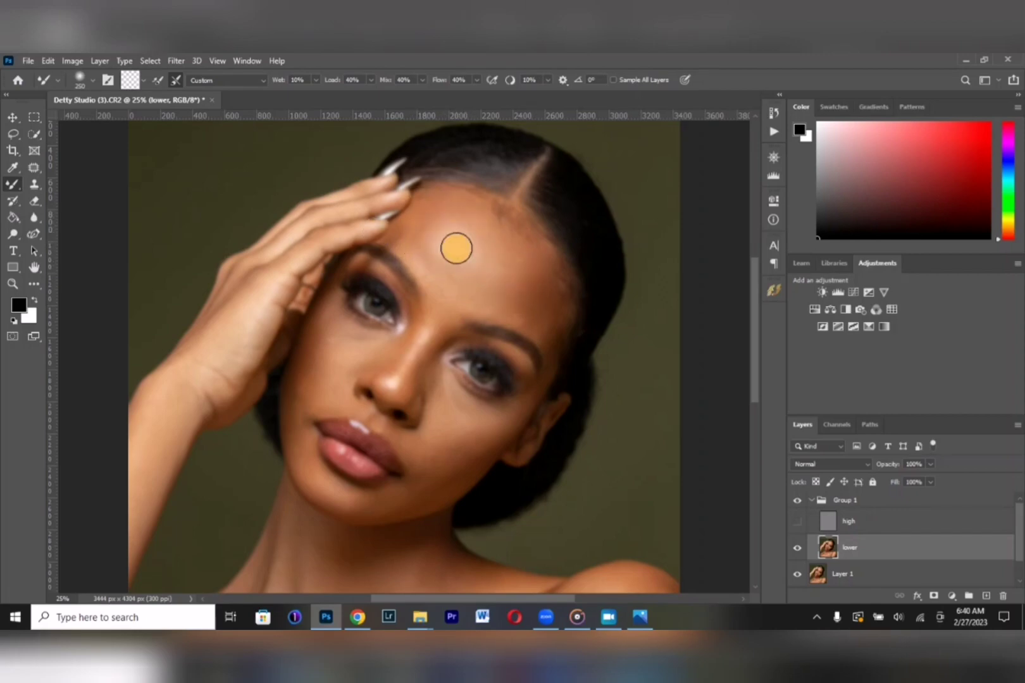
{"action": "left_click_drag", "start_coordinate": [418, 239], "coordinate": [429, 256]}
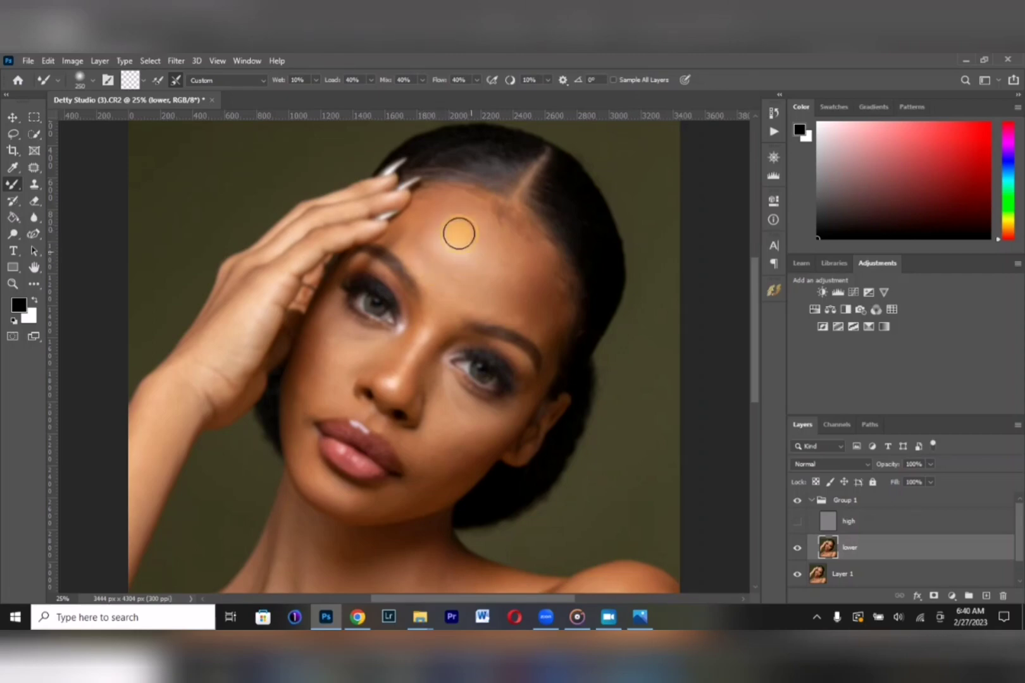
{"action": "left_click_drag", "start_coordinate": [415, 234], "coordinate": [431, 207]}
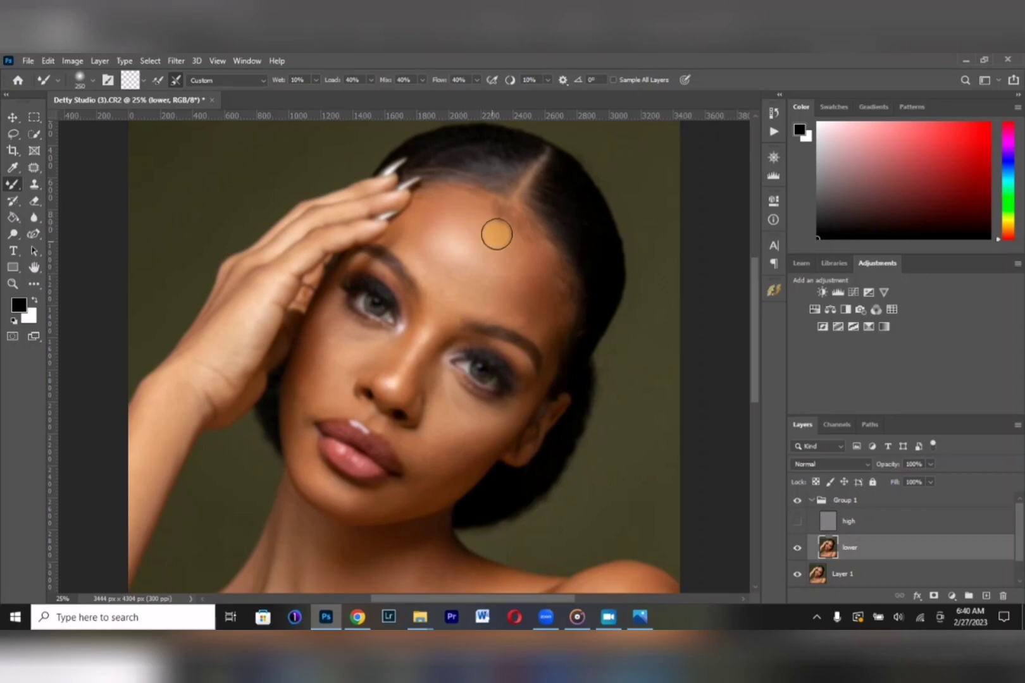
{"action": "left_click_drag", "start_coordinate": [438, 281], "coordinate": [421, 249]}
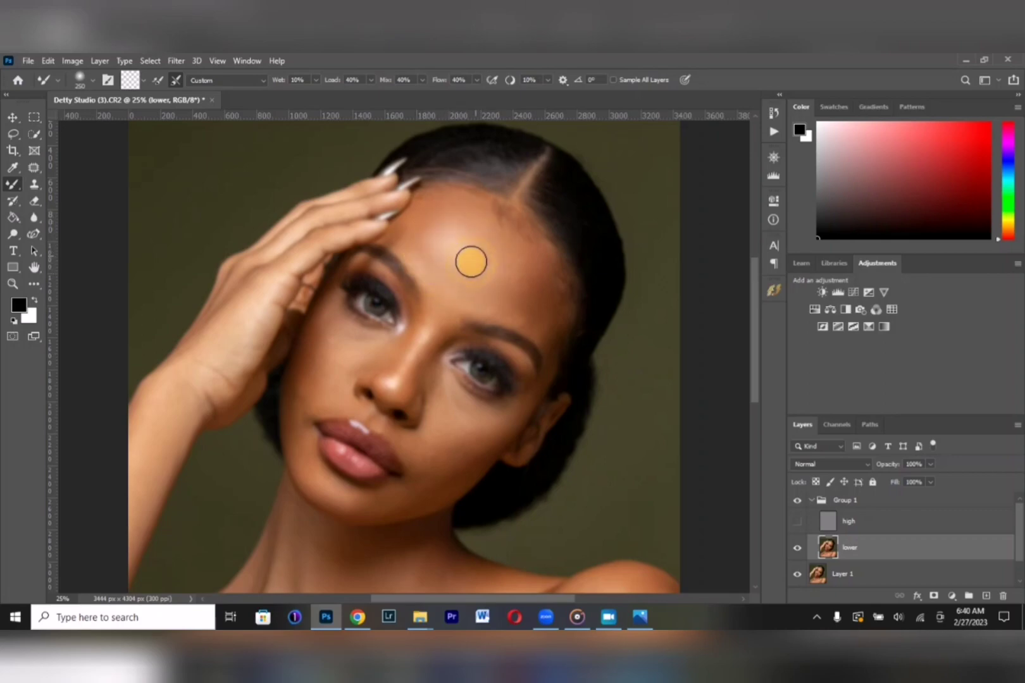
{"action": "mouse_move", "coordinate": [468, 263]}
{"action": "left_mouse_down"}
{"action": "mouse_move", "coordinate": [504, 253]}
{"action": "mouse_move", "coordinate": [500, 245]}
{"action": "mouse_move", "coordinate": [490, 247]}
{"action": "mouse_move", "coordinate": [506, 258]}
{"action": "mouse_move", "coordinate": [492, 235]}
{"action": "mouse_move", "coordinate": [528, 266]}
{"action": "mouse_move", "coordinate": [493, 290]}
{"action": "mouse_move", "coordinate": [517, 265]}
{"action": "mouse_move", "coordinate": [533, 277]}
{"action": "mouse_move", "coordinate": [507, 304]}
{"action": "mouse_move", "coordinate": [452, 284]}
{"action": "mouse_move", "coordinate": [443, 292]}
{"action": "mouse_move", "coordinate": [430, 262]}
{"action": "mouse_move", "coordinate": [453, 307]}
{"action": "mouse_move", "coordinate": [477, 289]}
{"action": "mouse_move", "coordinate": [508, 286]}
{"action": "mouse_move", "coordinate": [464, 300]}
{"action": "mouse_move", "coordinate": [446, 293]}
{"action": "mouse_move", "coordinate": [401, 240]}
{"action": "mouse_move", "coordinate": [435, 200]}
{"action": "mouse_move", "coordinate": [426, 206]}
{"action": "mouse_move", "coordinate": [580, 304]}
{"action": "mouse_move", "coordinate": [530, 274]}
{"action": "mouse_move", "coordinate": [501, 311]}
{"action": "mouse_move", "coordinate": [542, 318]}
{"action": "mouse_move", "coordinate": [518, 320]}
{"action": "mouse_move", "coordinate": [547, 328]}
{"action": "mouse_move", "coordinate": [526, 315]}
{"action": "mouse_move", "coordinate": [532, 288]}
{"action": "mouse_move", "coordinate": [515, 286]}
{"action": "mouse_move", "coordinate": [500, 266]}
{"action": "mouse_move", "coordinate": [556, 300]}
{"action": "mouse_move", "coordinate": [537, 284]}
{"action": "mouse_move", "coordinate": [543, 332]}
{"action": "mouse_move", "coordinate": [521, 313]}
{"action": "mouse_move", "coordinate": [546, 324]}
{"action": "mouse_move", "coordinate": [542, 301]}
{"action": "mouse_move", "coordinate": [506, 288]}
{"action": "left_mouse_up"}
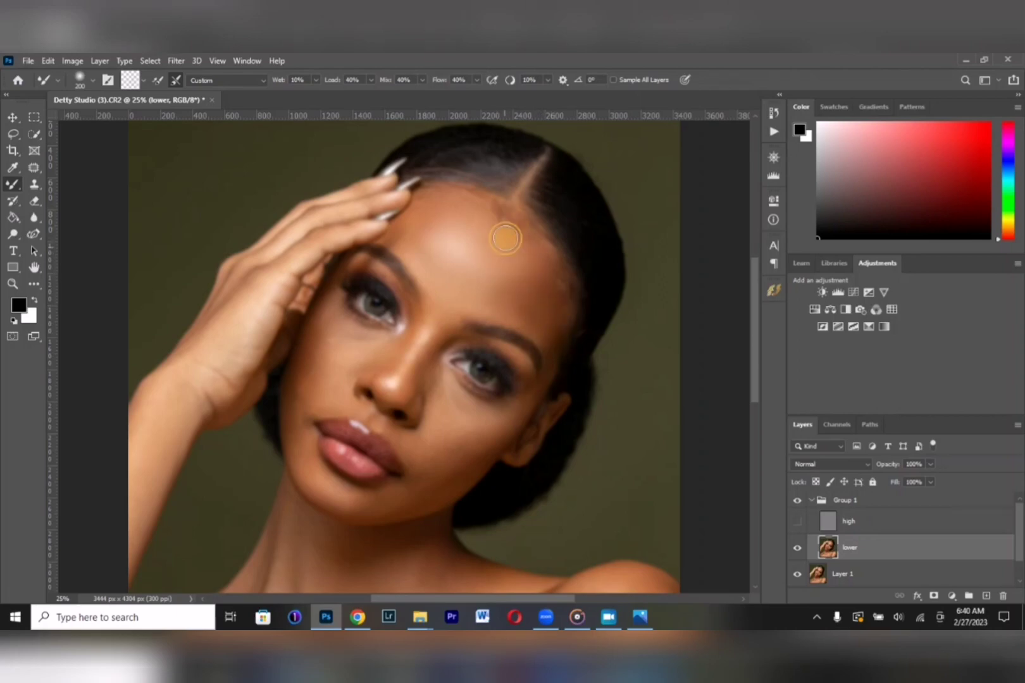
{"action": "mouse_move", "coordinate": [505, 239]}
{"action": "left_mouse_down"}
{"action": "mouse_move", "coordinate": [479, 216]}
{"action": "mouse_move", "coordinate": [511, 262]}
{"action": "mouse_move", "coordinate": [504, 285]}
{"action": "mouse_move", "coordinate": [514, 285]}
{"action": "mouse_move", "coordinate": [527, 271]}
{"action": "mouse_move", "coordinate": [427, 282]}
{"action": "left_mouse_up"}
Blend the skin between the eyebrows and alongside the nose with the Mixer Brush.
{"action": "mouse_move", "coordinate": [470, 335]}
{"action": "left_mouse_down"}
{"action": "mouse_move", "coordinate": [460, 318]}
{"action": "mouse_move", "coordinate": [443, 331]}
{"action": "mouse_move", "coordinate": [440, 288]}
{"action": "mouse_move", "coordinate": [456, 308]}
{"action": "mouse_move", "coordinate": [435, 338]}
{"action": "left_mouse_up"}
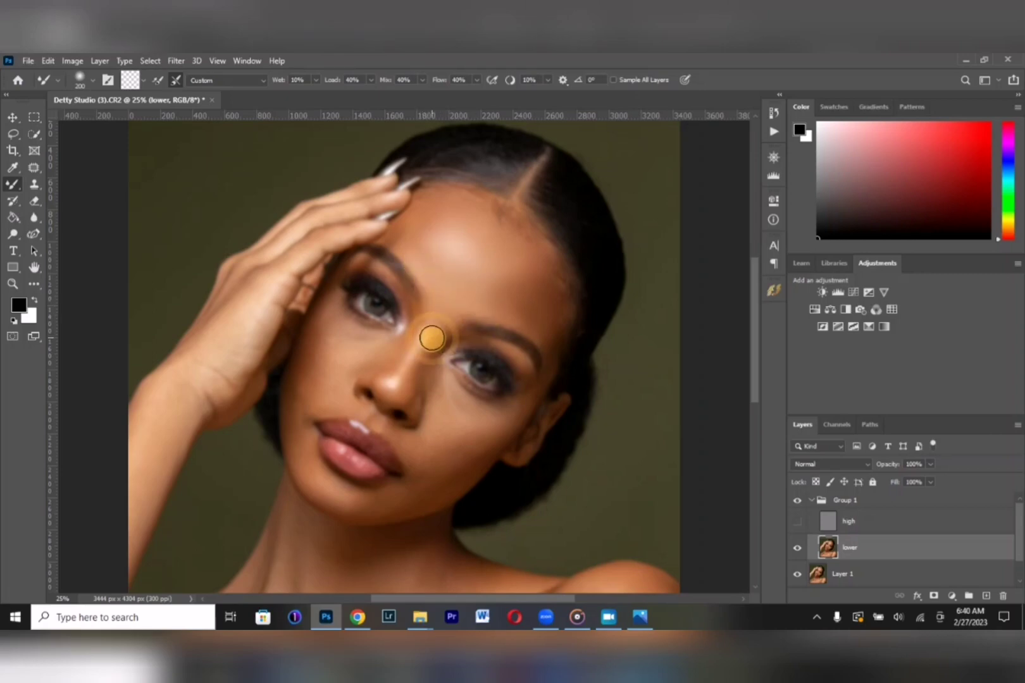
{"action": "scroll", "coordinate": [442, 334], "scroll_direction": "down", "scroll_amount": 2}
{"action": "mouse_move", "coordinate": [424, 391]}
{"action": "left_mouse_down"}
{"action": "mouse_move", "coordinate": [458, 415]}
{"action": "mouse_move", "coordinate": [474, 411]}
{"action": "mouse_move", "coordinate": [440, 424]}
{"action": "mouse_move", "coordinate": [477, 398]}
{"action": "mouse_move", "coordinate": [460, 404]}
{"action": "mouse_move", "coordinate": [465, 387]}
{"action": "mouse_move", "coordinate": [446, 356]}
{"action": "mouse_move", "coordinate": [438, 361]}
{"action": "mouse_move", "coordinate": [492, 385]}
{"action": "mouse_move", "coordinate": [434, 352]}
{"action": "mouse_move", "coordinate": [461, 386]}
{"action": "mouse_move", "coordinate": [509, 374]}
{"action": "mouse_move", "coordinate": [435, 390]}
{"action": "mouse_move", "coordinate": [444, 365]}
{"action": "mouse_move", "coordinate": [451, 396]}
{"action": "mouse_move", "coordinate": [499, 389]}
{"action": "mouse_move", "coordinate": [474, 417]}
{"action": "mouse_move", "coordinate": [423, 422]}
{"action": "mouse_move", "coordinate": [465, 410]}
{"action": "mouse_move", "coordinate": [453, 415]}
{"action": "mouse_move", "coordinate": [530, 348]}
{"action": "mouse_move", "coordinate": [506, 373]}
{"action": "mouse_move", "coordinate": [419, 409]}
{"action": "mouse_move", "coordinate": [419, 397]}
{"action": "mouse_move", "coordinate": [428, 424]}
{"action": "mouse_move", "coordinate": [388, 458]}
{"action": "mouse_move", "coordinate": [421, 448]}
{"action": "mouse_move", "coordinate": [448, 422]}
{"action": "mouse_move", "coordinate": [427, 404]}
{"action": "mouse_move", "coordinate": [470, 389]}
{"action": "mouse_move", "coordinate": [463, 371]}
{"action": "mouse_move", "coordinate": [469, 399]}
{"action": "mouse_move", "coordinate": [470, 390]}
{"action": "mouse_move", "coordinate": [451, 390]}
{"action": "mouse_move", "coordinate": [446, 346]}
{"action": "mouse_move", "coordinate": [456, 349]}
{"action": "mouse_move", "coordinate": [432, 315]}
{"action": "mouse_move", "coordinate": [432, 340]}
{"action": "mouse_move", "coordinate": [433, 329]}
{"action": "mouse_move", "coordinate": [457, 363]}
{"action": "mouse_move", "coordinate": [505, 366]}
{"action": "mouse_move", "coordinate": [549, 291]}
{"action": "mouse_move", "coordinate": [550, 309]}
{"action": "mouse_move", "coordinate": [510, 268]}
{"action": "mouse_move", "coordinate": [529, 270]}
{"action": "mouse_move", "coordinate": [505, 244]}
{"action": "mouse_move", "coordinate": [429, 281]}
{"action": "left_mouse_up"}
{"action": "key", "text": "bracketleft"}
{"action": "key", "text": "bracketleft"}
{"action": "left_click", "coordinate": [464, 410]}
Smooth the nose bridge and the inner eye corner with the Mixer Brush reduced to 150 px.
{"action": "key", "text": "bracketright"}
{"action": "key", "text": "["}
{"action": "key", "text": "["}
{"action": "key", "text": "["}
{"action": "key", "text": "]"}
{"action": "key", "text": "]"}
{"action": "key", "text": "]"}
{"action": "key", "text": "bracketleft"}
{"action": "key", "text": "bracketleft"}
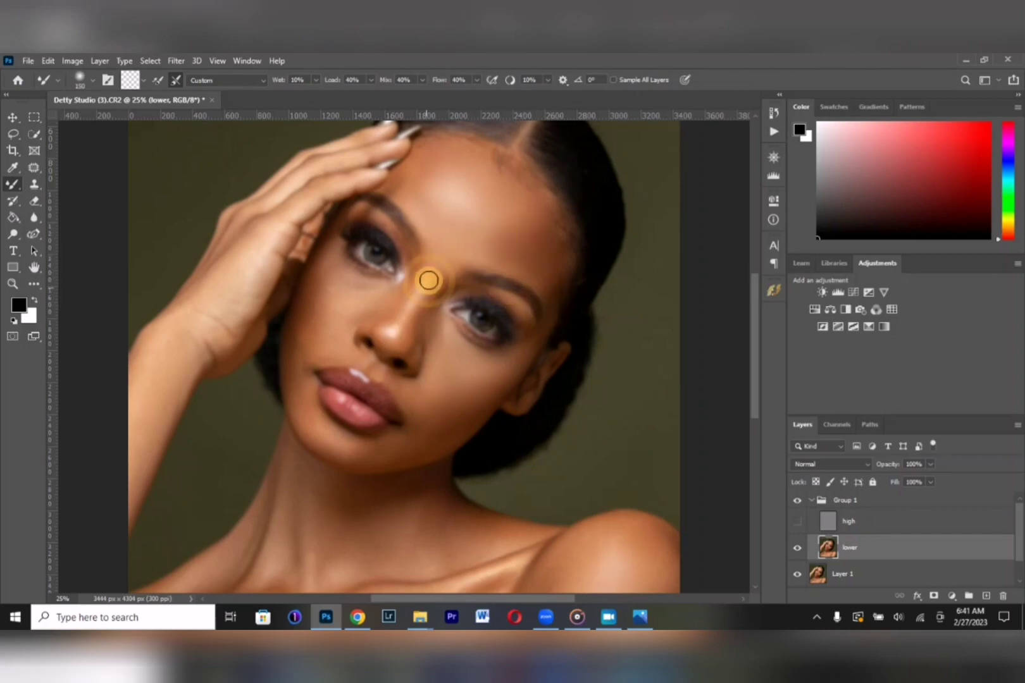
{"action": "mouse_move", "coordinate": [392, 334]}
{"action": "left_mouse_down"}
{"action": "mouse_move", "coordinate": [417, 293]}
{"action": "mouse_move", "coordinate": [410, 283]}
{"action": "left_mouse_up"}
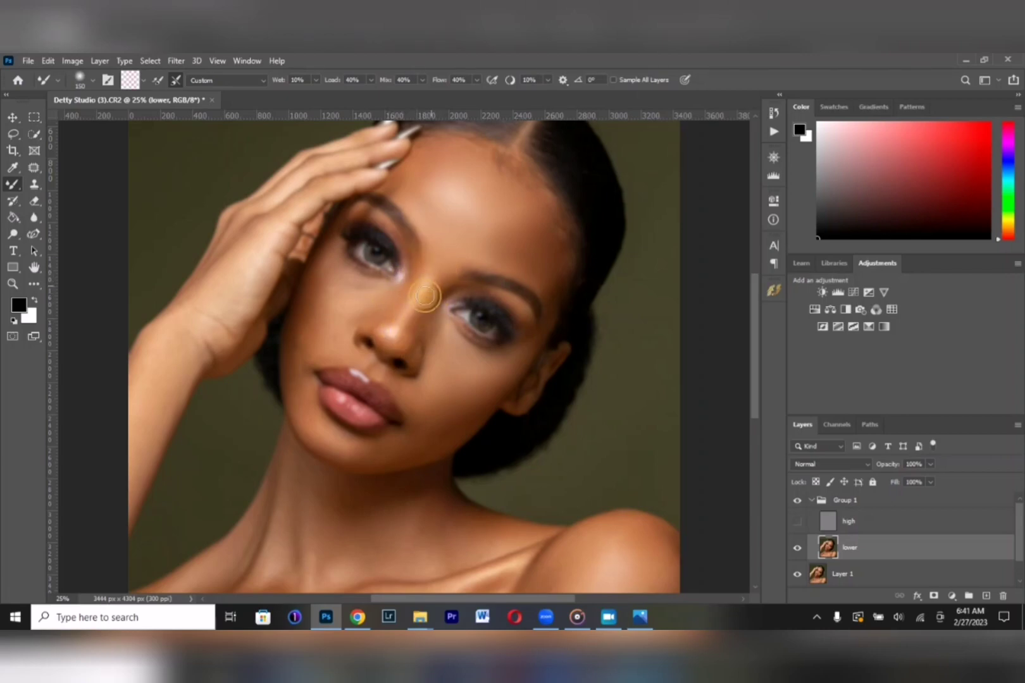
{"action": "mouse_move", "coordinate": [433, 266]}
{"action": "left_mouse_down"}
{"action": "mouse_move", "coordinate": [412, 324]}
{"action": "mouse_move", "coordinate": [446, 282]}
{"action": "mouse_move", "coordinate": [435, 300]}
{"action": "mouse_move", "coordinate": [398, 337]}
{"action": "mouse_move", "coordinate": [388, 323]}
{"action": "left_mouse_up"}
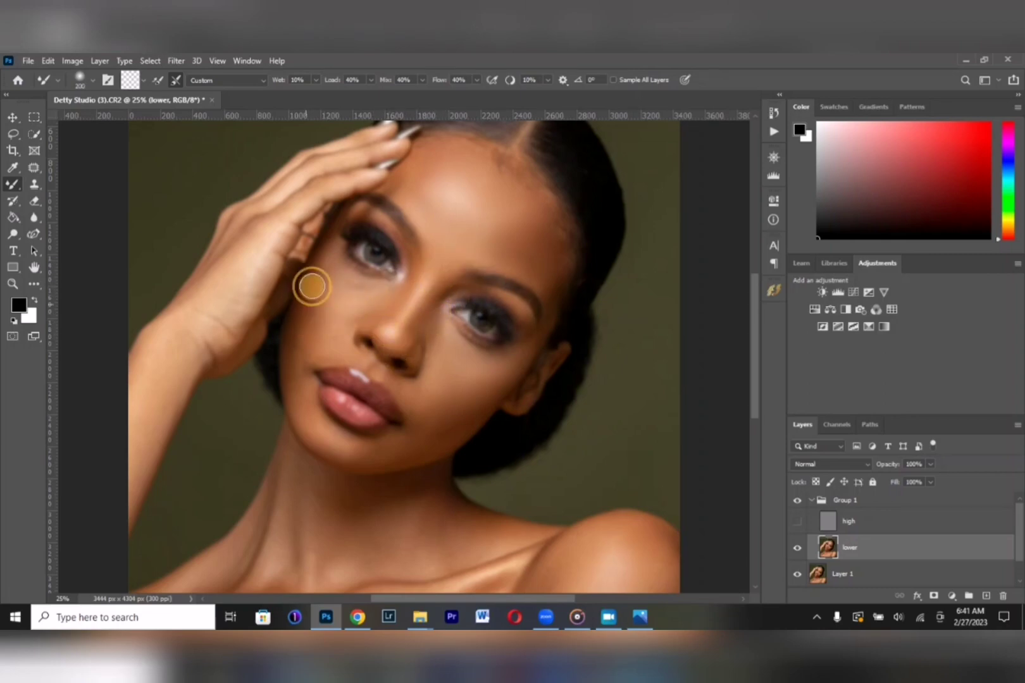
Even out the cheek beside the raised hand and the lower face, varying the brush between 175 and 250 px.
{"action": "mouse_move", "coordinate": [312, 287]}
{"action": "left_mouse_down"}
{"action": "mouse_move", "coordinate": [310, 333]}
{"action": "mouse_move", "coordinate": [293, 331]}
{"action": "mouse_move", "coordinate": [293, 350]}
{"action": "mouse_move", "coordinate": [329, 272]}
{"action": "mouse_move", "coordinate": [348, 283]}
{"action": "mouse_move", "coordinate": [325, 276]}
{"action": "left_mouse_up"}
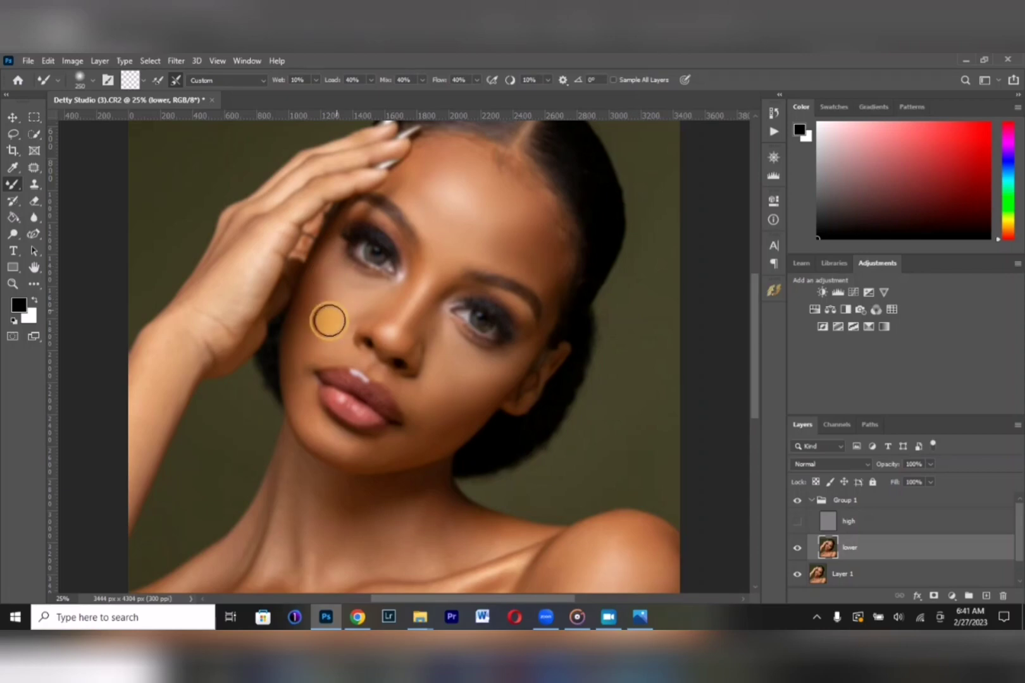
{"action": "mouse_move", "coordinate": [328, 321]}
{"action": "left_mouse_down"}
{"action": "mouse_move", "coordinate": [365, 296]}
{"action": "mouse_move", "coordinate": [373, 291]}
{"action": "mouse_move", "coordinate": [353, 284]}
{"action": "mouse_move", "coordinate": [378, 281]}
{"action": "mouse_move", "coordinate": [347, 286]}
{"action": "mouse_move", "coordinate": [331, 263]}
{"action": "mouse_move", "coordinate": [345, 292]}
{"action": "mouse_move", "coordinate": [408, 269]}
{"action": "mouse_move", "coordinate": [387, 296]}
{"action": "mouse_move", "coordinate": [400, 276]}
{"action": "mouse_move", "coordinate": [400, 306]}
{"action": "mouse_move", "coordinate": [445, 302]}
{"action": "left_mouse_up"}
{"action": "key", "text": "bracketright"}
{"action": "mouse_move", "coordinate": [405, 330]}
{"action": "left_mouse_down"}
{"action": "mouse_move", "coordinate": [376, 343]}
{"action": "mouse_move", "coordinate": [332, 317]}
{"action": "mouse_move", "coordinate": [339, 334]}
{"action": "mouse_move", "coordinate": [354, 304]}
{"action": "mouse_move", "coordinate": [327, 336]}
{"action": "mouse_move", "coordinate": [331, 302]}
{"action": "left_mouse_up"}
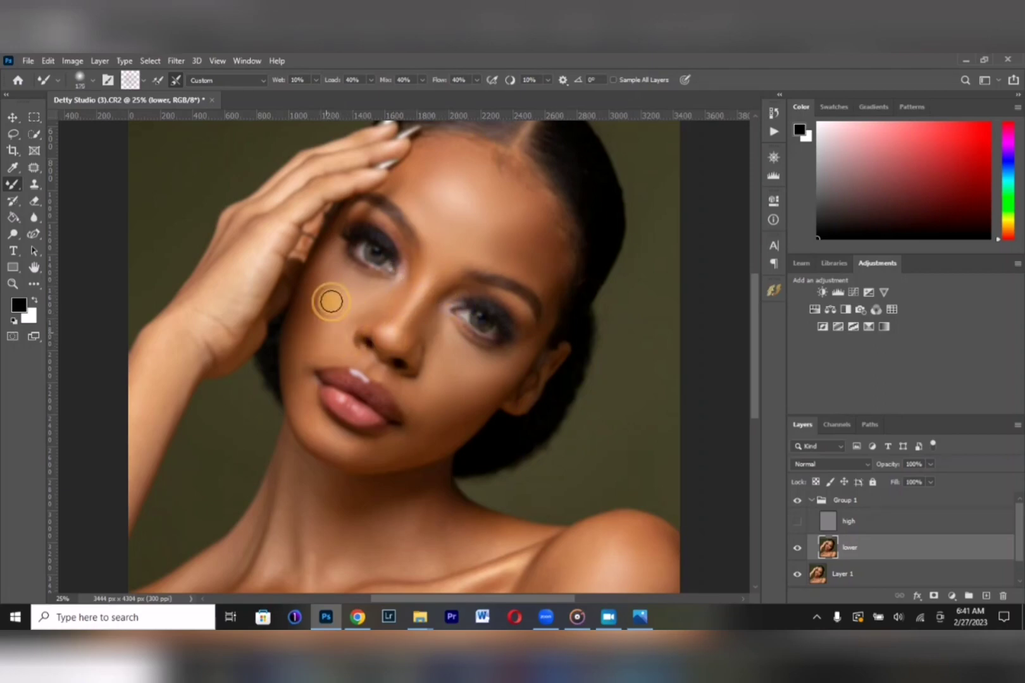
{"action": "mouse_move", "coordinate": [296, 348]}
{"action": "left_mouse_down"}
{"action": "mouse_move", "coordinate": [326, 278]}
{"action": "mouse_move", "coordinate": [320, 372]}
{"action": "mouse_move", "coordinate": [294, 381]}
{"action": "mouse_move", "coordinate": [301, 417]}
{"action": "mouse_move", "coordinate": [323, 435]}
{"action": "mouse_move", "coordinate": [311, 431]}
{"action": "mouse_move", "coordinate": [351, 452]}
{"action": "mouse_move", "coordinate": [314, 438]}
{"action": "mouse_move", "coordinate": [344, 457]}
{"action": "mouse_move", "coordinate": [326, 452]}
{"action": "mouse_move", "coordinate": [314, 437]}
{"action": "mouse_move", "coordinate": [335, 453]}
{"action": "mouse_move", "coordinate": [365, 455]}
{"action": "mouse_move", "coordinate": [331, 457]}
{"action": "mouse_move", "coordinate": [407, 456]}
{"action": "mouse_move", "coordinate": [375, 456]}
{"action": "mouse_move", "coordinate": [405, 449]}
{"action": "mouse_move", "coordinate": [382, 446]}
{"action": "mouse_move", "coordinate": [432, 439]}
{"action": "mouse_move", "coordinate": [408, 442]}
{"action": "mouse_move", "coordinate": [415, 412]}
{"action": "mouse_move", "coordinate": [445, 422]}
{"action": "mouse_move", "coordinate": [463, 408]}
{"action": "mouse_move", "coordinate": [446, 412]}
{"action": "mouse_move", "coordinate": [430, 392]}
{"action": "mouse_move", "coordinate": [485, 378]}
{"action": "mouse_move", "coordinate": [477, 387]}
{"action": "mouse_move", "coordinate": [500, 386]}
{"action": "mouse_move", "coordinate": [494, 376]}
{"action": "mouse_move", "coordinate": [460, 385]}
{"action": "mouse_move", "coordinate": [469, 386]}
{"action": "mouse_move", "coordinate": [444, 342]}
{"action": "mouse_move", "coordinate": [467, 351]}
{"action": "mouse_move", "coordinate": [481, 387]}
{"action": "mouse_move", "coordinate": [421, 425]}
{"action": "mouse_move", "coordinate": [458, 430]}
{"action": "mouse_move", "coordinate": [395, 451]}
{"action": "mouse_move", "coordinate": [465, 429]}
{"action": "mouse_move", "coordinate": [429, 439]}
{"action": "mouse_move", "coordinate": [455, 419]}
{"action": "left_mouse_up"}
Blend the skin between the nose and upper lip with a 150 px Mixer Brush.
{"action": "key", "text": "bracketleft"}
{"action": "key", "text": "bracketleft"}
{"action": "key", "text": "bracketleft"}
{"action": "key", "text": "]"}
{"action": "key", "text": "]"}
{"action": "key", "text": "["}
{"action": "key", "text": "["}
{"action": "key", "text": "bracketleft"}
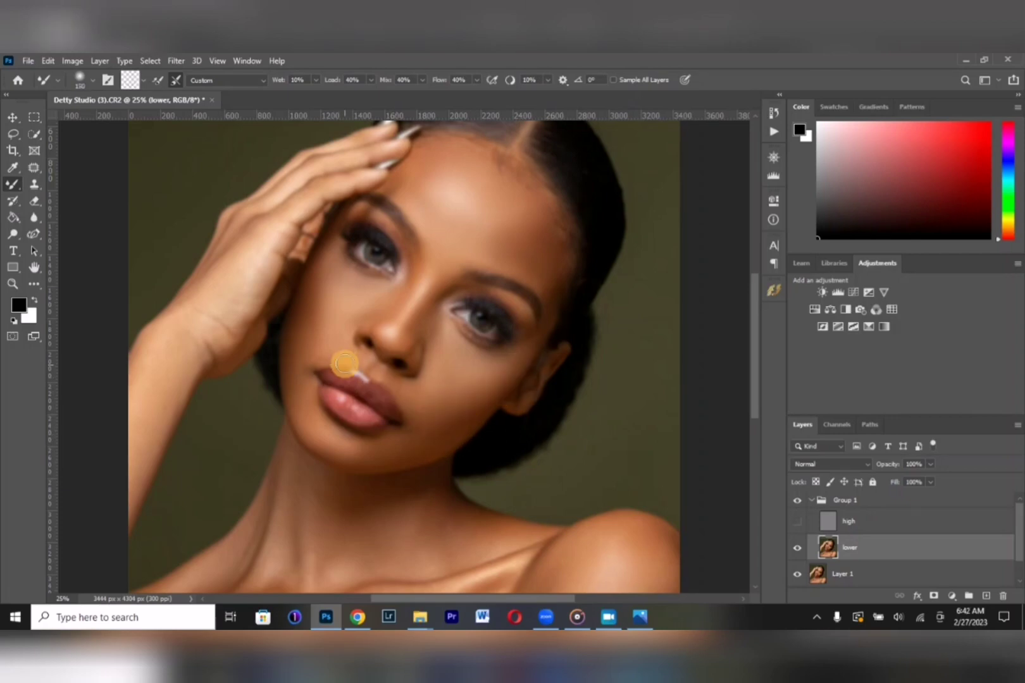
{"action": "mouse_move", "coordinate": [373, 368]}
{"action": "left_mouse_down"}
{"action": "mouse_move", "coordinate": [329, 355]}
{"action": "mouse_move", "coordinate": [409, 389]}
{"action": "mouse_move", "coordinate": [401, 387]}
{"action": "mouse_move", "coordinate": [415, 361]}
{"action": "left_mouse_up"}
Smooth the cheek on the ear side below the eye, starting with a 200 px brush.
{"action": "key", "text": "bracketright"}
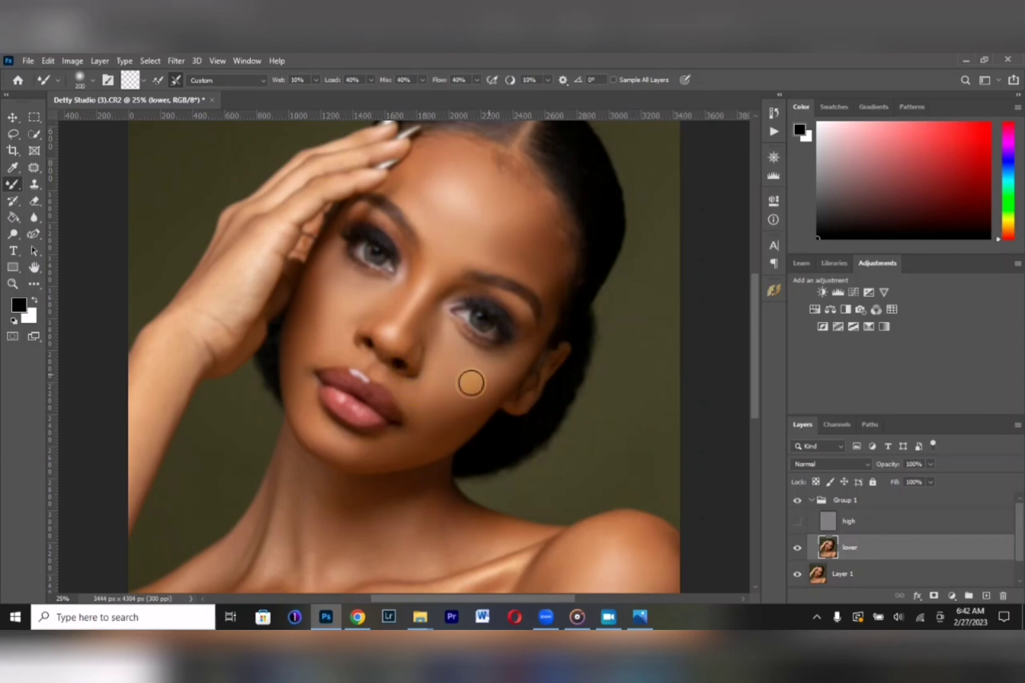
{"action": "left_click_drag", "start_coordinate": [475, 381], "coordinate": [489, 375]}
{"action": "key", "text": "bracketleft"}
{"action": "mouse_move", "coordinate": [466, 426]}
{"action": "left_mouse_down"}
{"action": "mouse_move", "coordinate": [425, 428]}
{"action": "mouse_move", "coordinate": [459, 414]}
{"action": "mouse_move", "coordinate": [453, 402]}
{"action": "mouse_move", "coordinate": [472, 370]}
{"action": "mouse_move", "coordinate": [419, 359]}
{"action": "left_mouse_up"}
Blend the chin, jawline and neck with the Mixer Brush reduced to 150 px.
{"action": "key", "text": "bracketleft"}
{"action": "key", "text": "bracketleft"}
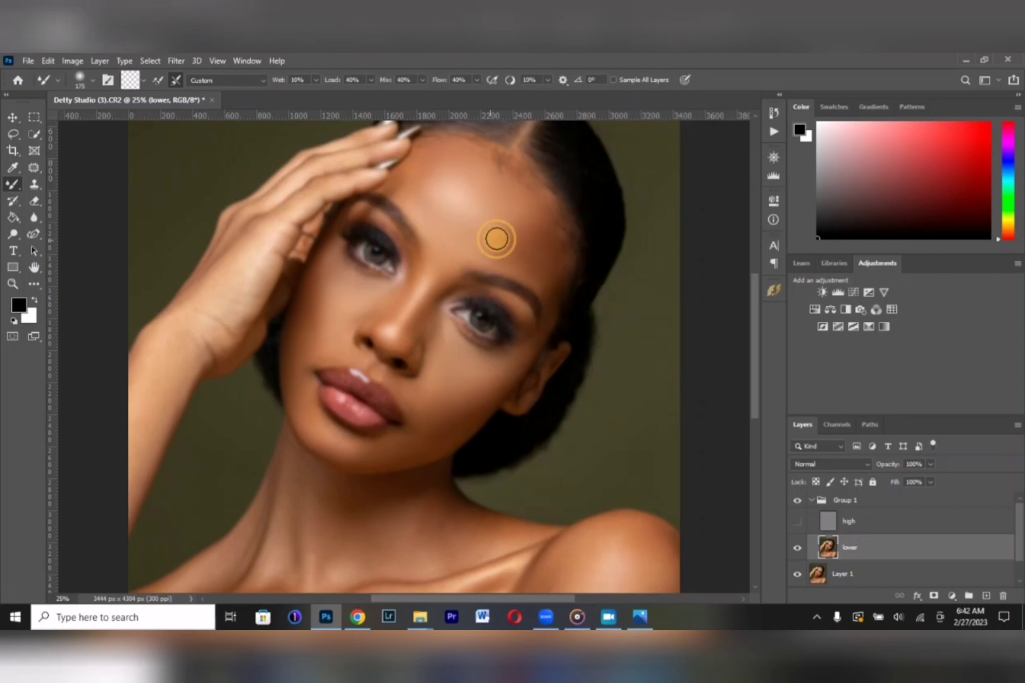
{"action": "key", "text": "bracketleft"}
{"action": "scroll", "coordinate": [318, 358], "scroll_direction": "down", "scroll_amount": 3}
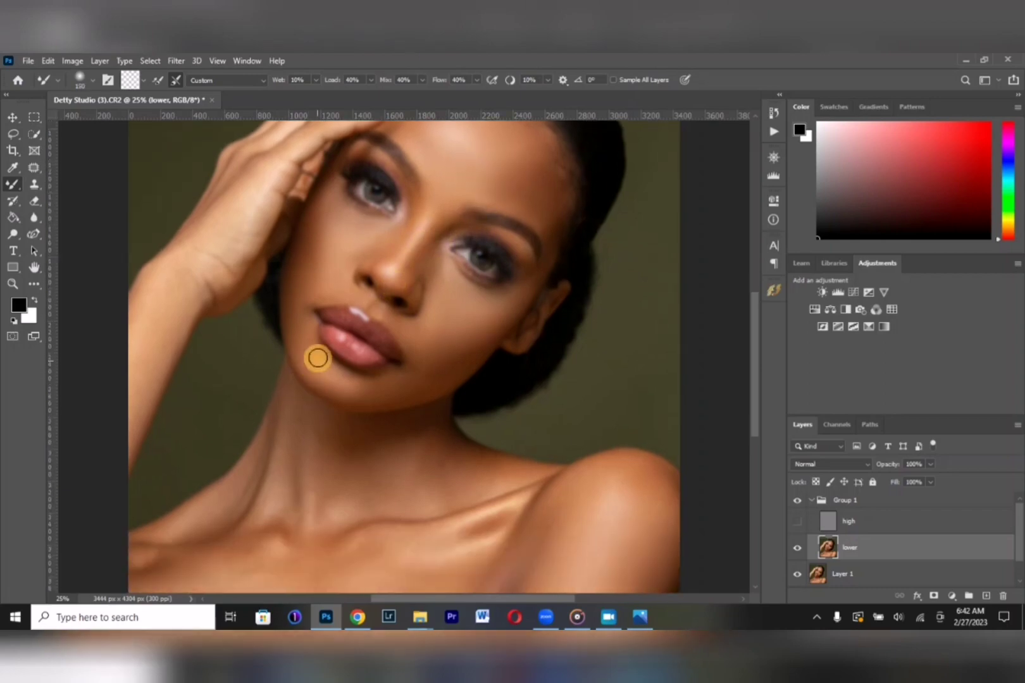
{"action": "mouse_move", "coordinate": [304, 381]}
{"action": "left_mouse_down"}
{"action": "mouse_move", "coordinate": [353, 390]}
{"action": "mouse_move", "coordinate": [328, 485]}
{"action": "mouse_move", "coordinate": [315, 456]}
{"action": "mouse_move", "coordinate": [306, 481]}
{"action": "mouse_move", "coordinate": [302, 542]}
{"action": "left_mouse_up"}
Smooth the collarbone area and upper chest with the Mixer Brush at 175 to 200 px.
{"action": "scroll", "coordinate": [344, 463], "scroll_direction": "down", "scroll_amount": 3}
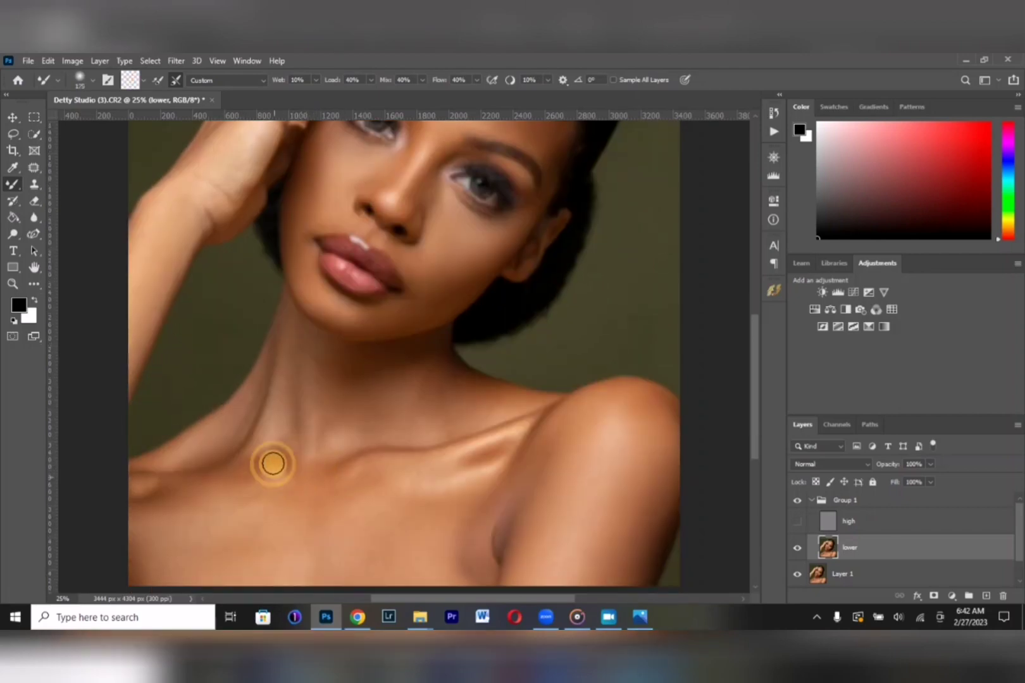
{"action": "mouse_move", "coordinate": [273, 464]}
{"action": "left_mouse_down"}
{"action": "mouse_move", "coordinate": [330, 465]}
{"action": "mouse_move", "coordinate": [323, 475]}
{"action": "mouse_move", "coordinate": [365, 464]}
{"action": "mouse_move", "coordinate": [344, 480]}
{"action": "mouse_move", "coordinate": [415, 454]}
{"action": "left_mouse_up"}
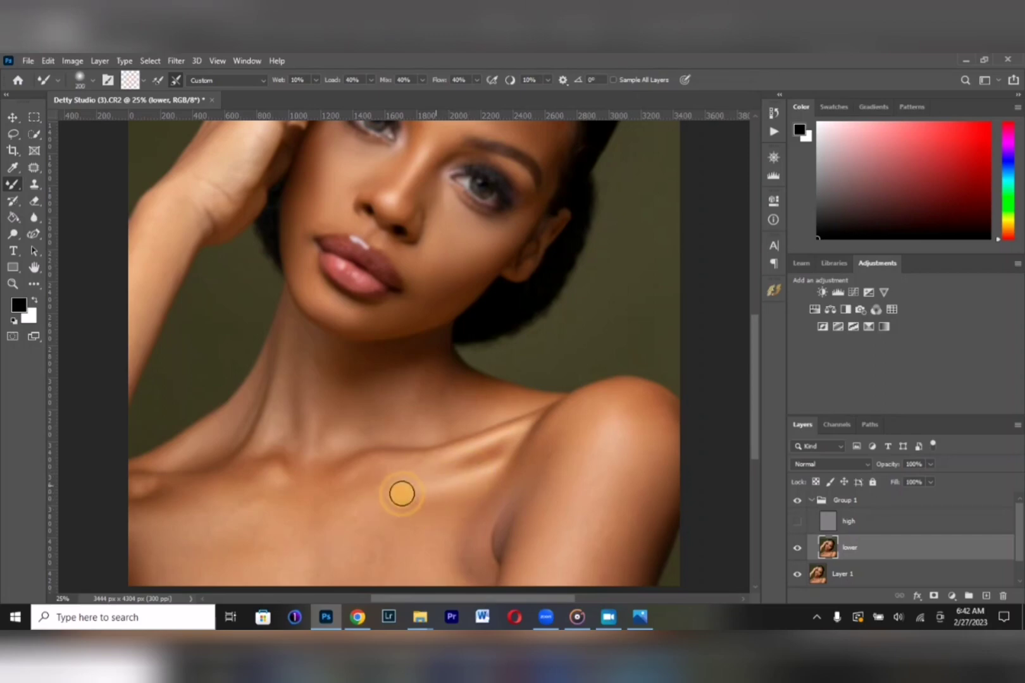
{"action": "mouse_move", "coordinate": [370, 488]}
{"action": "left_mouse_down"}
{"action": "mouse_move", "coordinate": [336, 424]}
{"action": "mouse_move", "coordinate": [324, 448]}
{"action": "mouse_move", "coordinate": [326, 394]}
{"action": "mouse_move", "coordinate": [307, 390]}
{"action": "mouse_move", "coordinate": [317, 428]}
{"action": "mouse_move", "coordinate": [309, 378]}
{"action": "mouse_move", "coordinate": [305, 416]}
{"action": "mouse_move", "coordinate": [291, 382]}
{"action": "mouse_move", "coordinate": [288, 437]}
{"action": "mouse_move", "coordinate": [299, 345]}
{"action": "mouse_move", "coordinate": [307, 366]}
{"action": "mouse_move", "coordinate": [315, 356]}
{"action": "mouse_move", "coordinate": [327, 365]}
{"action": "mouse_move", "coordinate": [329, 392]}
{"action": "mouse_move", "coordinate": [314, 347]}
{"action": "mouse_move", "coordinate": [335, 375]}
{"action": "mouse_move", "coordinate": [417, 355]}
{"action": "mouse_move", "coordinate": [438, 379]}
{"action": "mouse_move", "coordinate": [426, 405]}
{"action": "mouse_move", "coordinate": [409, 384]}
{"action": "mouse_move", "coordinate": [369, 381]}
{"action": "mouse_move", "coordinate": [330, 389]}
{"action": "mouse_move", "coordinate": [328, 404]}
{"action": "mouse_move", "coordinate": [318, 353]}
{"action": "mouse_move", "coordinate": [320, 387]}
{"action": "mouse_move", "coordinate": [293, 330]}
{"action": "mouse_move", "coordinate": [322, 361]}
{"action": "mouse_move", "coordinate": [293, 329]}
{"action": "mouse_move", "coordinate": [279, 430]}
{"action": "mouse_move", "coordinate": [289, 451]}
{"action": "mouse_move", "coordinate": [266, 451]}
{"action": "mouse_move", "coordinate": [258, 371]}
{"action": "mouse_move", "coordinate": [255, 400]}
{"action": "left_mouse_up"}
{"action": "key", "text": "bracketleft"}
{"action": "key", "text": "bracketright"}
{"action": "key", "text": "bracketleft"}
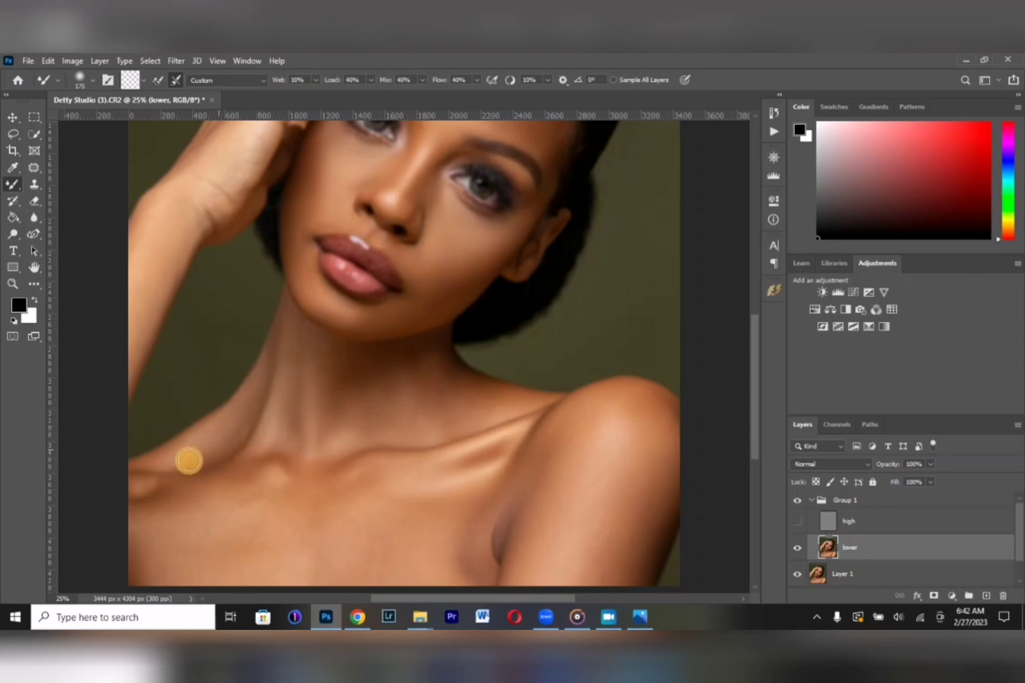
Blend the base of the neck and the skin above both collarbones with the Mixer Brush at 175 to 200 px.
{"action": "mouse_move", "coordinate": [189, 461]}
{"action": "left_mouse_down"}
{"action": "mouse_move", "coordinate": [245, 454]}
{"action": "mouse_move", "coordinate": [324, 400]}
{"action": "mouse_move", "coordinate": [309, 427]}
{"action": "mouse_move", "coordinate": [303, 414]}
{"action": "mouse_move", "coordinate": [307, 474]}
{"action": "mouse_move", "coordinate": [336, 450]}
{"action": "mouse_move", "coordinate": [322, 438]}
{"action": "mouse_move", "coordinate": [324, 410]}
{"action": "mouse_move", "coordinate": [423, 434]}
{"action": "left_mouse_up"}
{"action": "key", "text": "]"}
{"action": "key", "text": "]"}
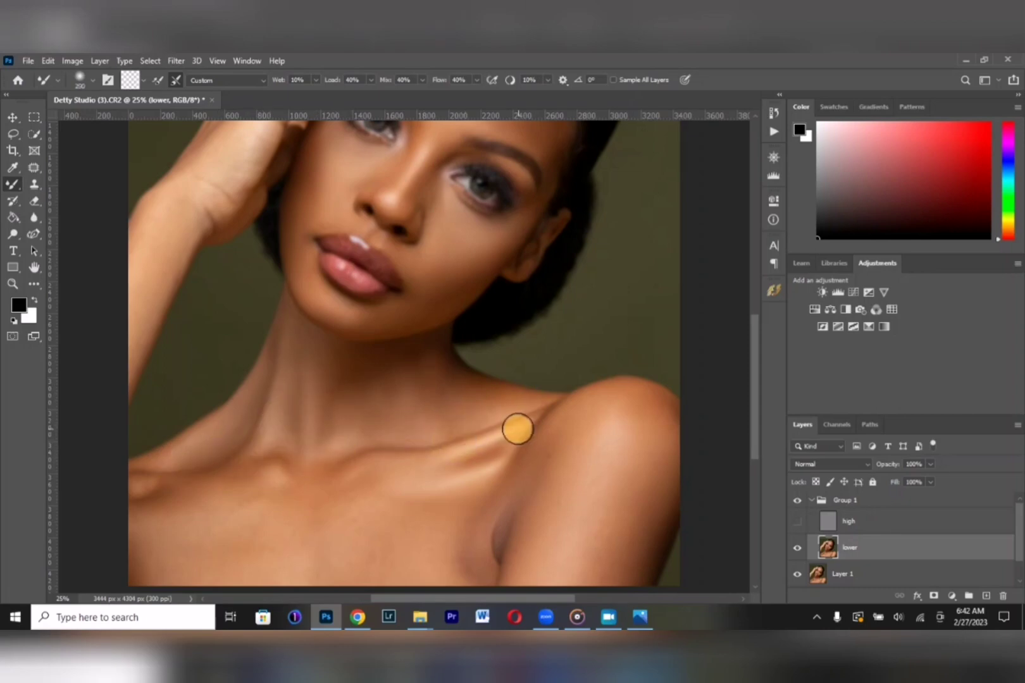
{"action": "left_click_drag", "start_coordinate": [510, 406], "coordinate": [437, 380]}
Smooth the tones of the bare shoulder and upper arm with a much larger Mixer Brush.
{"action": "key", "text": "bracketright"}
{"action": "key", "text": "bracketright"}
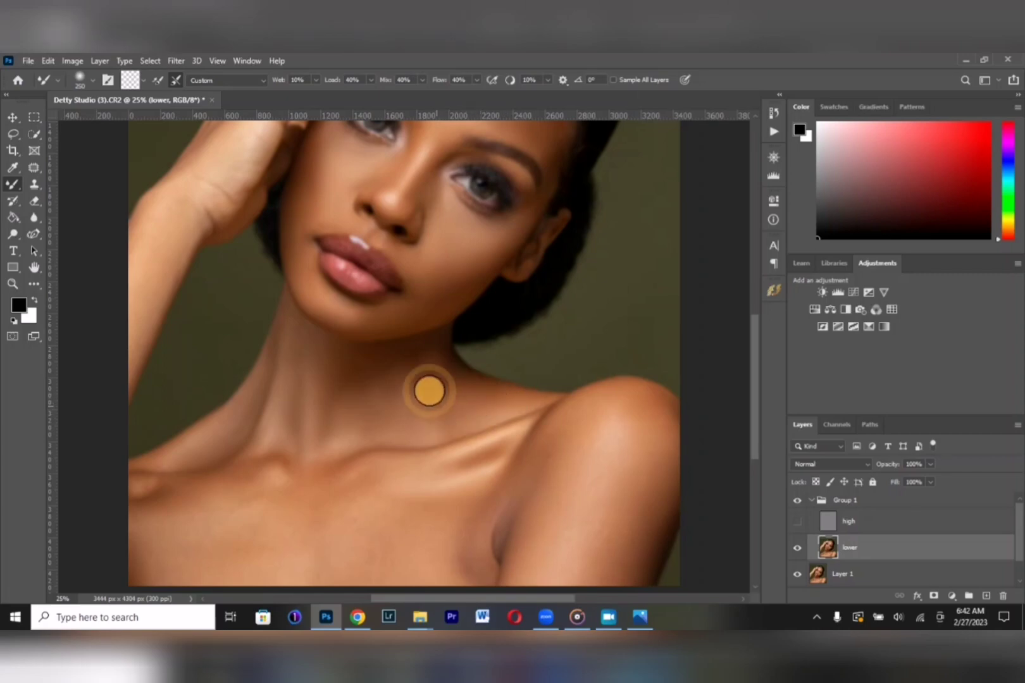
{"action": "scroll", "coordinate": [590, 389], "scroll_direction": "down", "scroll_amount": 3}
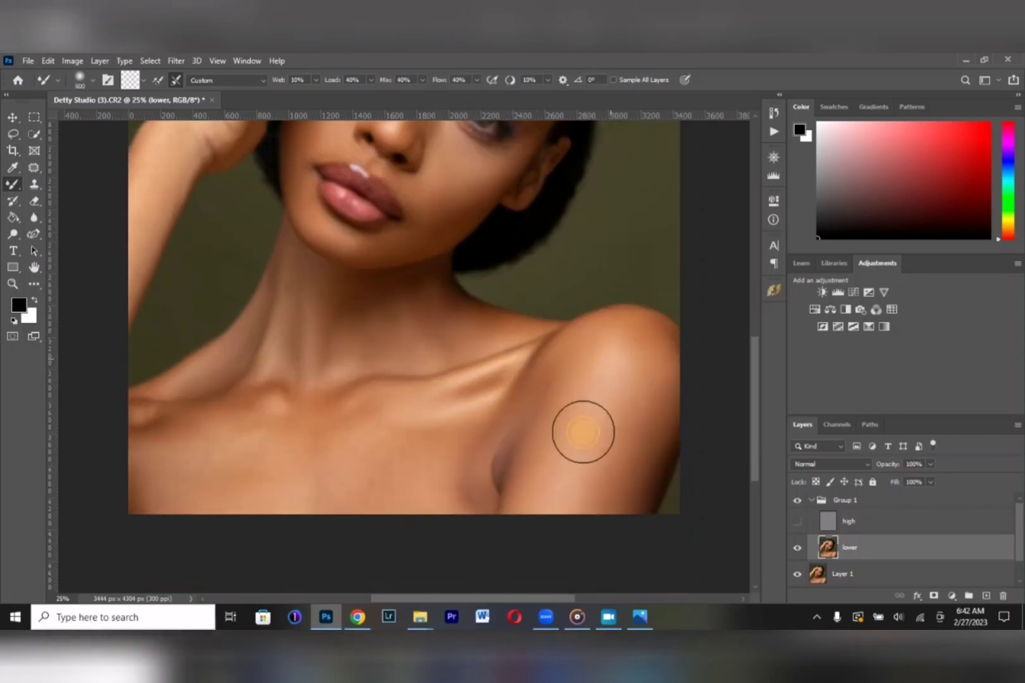
{"action": "mouse_move", "coordinate": [582, 432]}
{"action": "left_mouse_down"}
{"action": "mouse_move", "coordinate": [574, 498]}
{"action": "mouse_move", "coordinate": [642, 386]}
{"action": "mouse_move", "coordinate": [598, 468]}
{"action": "mouse_move", "coordinate": [642, 429]}
{"action": "mouse_move", "coordinate": [663, 340]}
{"action": "mouse_move", "coordinate": [599, 357]}
{"action": "mouse_move", "coordinate": [544, 448]}
{"action": "mouse_move", "coordinate": [528, 435]}
{"action": "mouse_move", "coordinate": [574, 380]}
{"action": "mouse_move", "coordinate": [552, 385]}
{"action": "mouse_move", "coordinate": [635, 341]}
{"action": "mouse_move", "coordinate": [581, 369]}
{"action": "mouse_move", "coordinate": [546, 423]}
{"action": "mouse_move", "coordinate": [640, 380]}
{"action": "mouse_move", "coordinate": [619, 443]}
{"action": "mouse_move", "coordinate": [646, 455]}
{"action": "mouse_move", "coordinate": [668, 418]}
{"action": "mouse_move", "coordinate": [651, 423]}
{"action": "mouse_move", "coordinate": [635, 321]}
{"action": "mouse_move", "coordinate": [581, 393]}
{"action": "mouse_move", "coordinate": [570, 378]}
{"action": "mouse_move", "coordinate": [470, 439]}
{"action": "mouse_move", "coordinate": [430, 520]}
{"action": "mouse_move", "coordinate": [440, 492]}
{"action": "mouse_move", "coordinate": [467, 474]}
{"action": "mouse_move", "coordinate": [430, 499]}
{"action": "mouse_move", "coordinate": [467, 516]}
{"action": "mouse_move", "coordinate": [449, 447]}
{"action": "mouse_move", "coordinate": [426, 440]}
{"action": "mouse_move", "coordinate": [379, 441]}
{"action": "mouse_move", "coordinate": [327, 499]}
{"action": "mouse_move", "coordinate": [413, 459]}
{"action": "mouse_move", "coordinate": [387, 502]}
{"action": "mouse_move", "coordinate": [320, 515]}
{"action": "mouse_move", "coordinate": [411, 440]}
{"action": "mouse_move", "coordinate": [471, 414]}
{"action": "left_mouse_up"}
{"action": "key", "text": "bracketright"}
{"action": "key", "text": "bracketright"}
{"action": "key", "text": "bracketright"}
{"action": "key", "text": "bracketright"}
{"action": "key", "text": "bracketright"}
Blend the hollow of the throat and the chest below the collarbone with the Mixer Brush at 175 to 200 px.
{"action": "key", "text": "bracketleft"}
{"action": "key", "text": "bracketleft"}
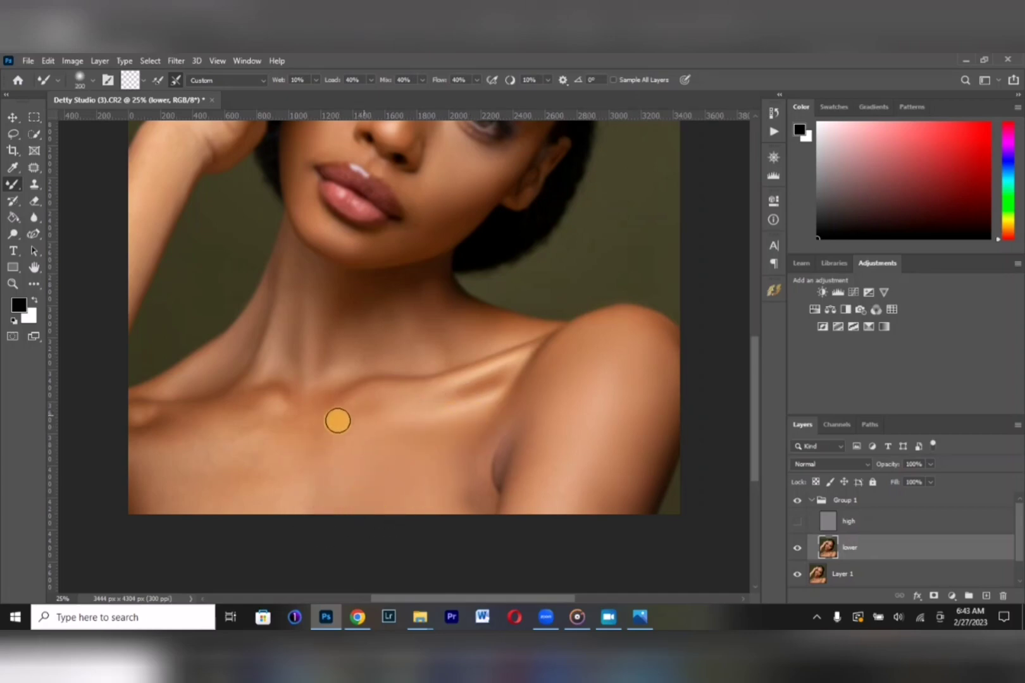
{"action": "mouse_move", "coordinate": [302, 422]}
{"action": "left_mouse_down"}
{"action": "mouse_move", "coordinate": [265, 420]}
{"action": "mouse_move", "coordinate": [272, 409]}
{"action": "mouse_move", "coordinate": [248, 431]}
{"action": "mouse_move", "coordinate": [253, 393]}
{"action": "mouse_move", "coordinate": [213, 408]}
{"action": "mouse_move", "coordinate": [293, 387]}
{"action": "left_mouse_up"}
{"action": "key", "text": "bracketleft"}
{"action": "key", "text": "bracketleft"}
{"action": "key", "text": "bracketleft"}
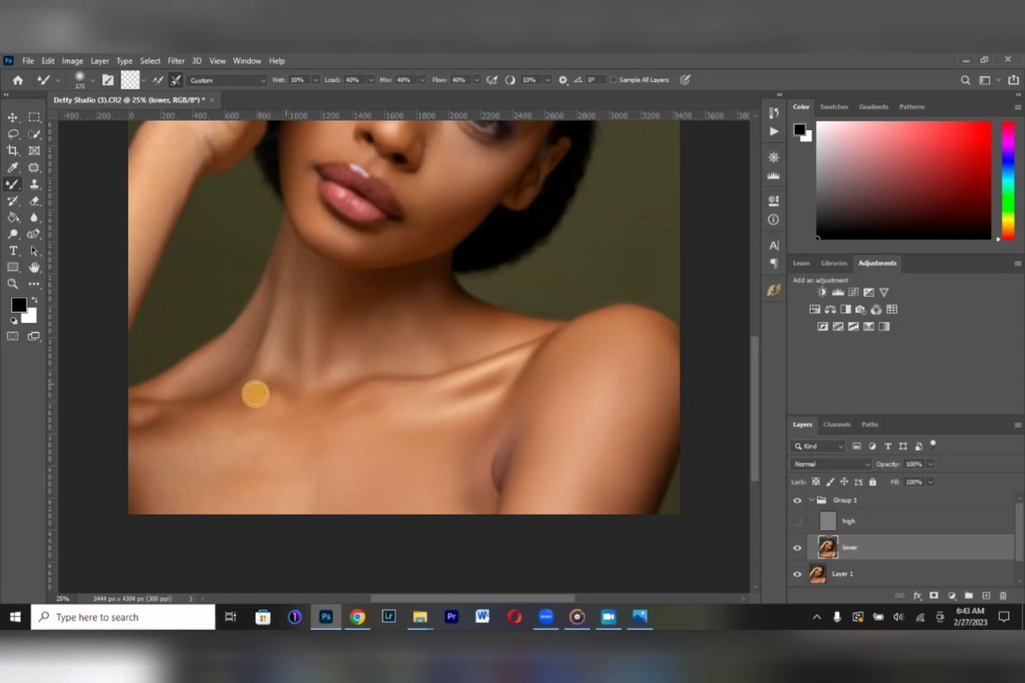
{"action": "key", "text": "bracketright"}
{"action": "mouse_move", "coordinate": [185, 453]}
{"action": "left_mouse_down"}
{"action": "mouse_move", "coordinate": [139, 456]}
{"action": "mouse_move", "coordinate": [194, 437]}
{"action": "mouse_move", "coordinate": [165, 453]}
{"action": "mouse_move", "coordinate": [152, 436]}
{"action": "mouse_move", "coordinate": [166, 422]}
{"action": "mouse_move", "coordinate": [131, 430]}
{"action": "mouse_move", "coordinate": [158, 413]}
{"action": "mouse_move", "coordinate": [131, 410]}
{"action": "mouse_move", "coordinate": [160, 413]}
{"action": "mouse_move", "coordinate": [210, 379]}
{"action": "mouse_move", "coordinate": [144, 400]}
{"action": "mouse_move", "coordinate": [221, 378]}
{"action": "mouse_move", "coordinate": [234, 352]}
{"action": "mouse_move", "coordinate": [185, 375]}
{"action": "mouse_move", "coordinate": [189, 408]}
{"action": "mouse_move", "coordinate": [158, 441]}
{"action": "mouse_move", "coordinate": [213, 432]}
{"action": "mouse_move", "coordinate": [241, 408]}
{"action": "mouse_move", "coordinate": [266, 432]}
{"action": "mouse_move", "coordinate": [239, 438]}
{"action": "mouse_move", "coordinate": [254, 448]}
{"action": "mouse_move", "coordinate": [273, 430]}
{"action": "left_mouse_up"}
Even out the chest near the bottom edge of the portrait with an enlarged Mixer Brush.
{"action": "key", "text": "bracketleft"}
{"action": "key", "text": "bracketleft"}
{"action": "key", "text": "bracketleft"}
{"action": "key", "text": "bracketright"}
{"action": "key", "text": "bracketright"}
{"action": "key", "text": "bracketright"}
{"action": "key", "text": "bracketright"}
{"action": "key", "text": "bracketright"}
{"action": "key", "text": "bracketright"}
{"action": "mouse_move", "coordinate": [232, 468]}
{"action": "left_mouse_down"}
{"action": "mouse_move", "coordinate": [186, 483]}
{"action": "mouse_move", "coordinate": [139, 517]}
{"action": "mouse_move", "coordinate": [149, 499]}
{"action": "mouse_move", "coordinate": [143, 505]}
{"action": "mouse_move", "coordinate": [188, 492]}
{"action": "mouse_move", "coordinate": [272, 506]}
{"action": "left_mouse_up"}
Blend the centre of the chest and the skin under the collarbones with a smaller Mixer Brush.
{"action": "key", "text": "bracketleft"}
{"action": "key", "text": "bracketleft"}
{"action": "key", "text": "bracketleft"}
{"action": "mouse_move", "coordinate": [421, 446]}
{"action": "left_mouse_down"}
{"action": "mouse_move", "coordinate": [353, 448]}
{"action": "mouse_move", "coordinate": [343, 424]}
{"action": "left_mouse_up"}
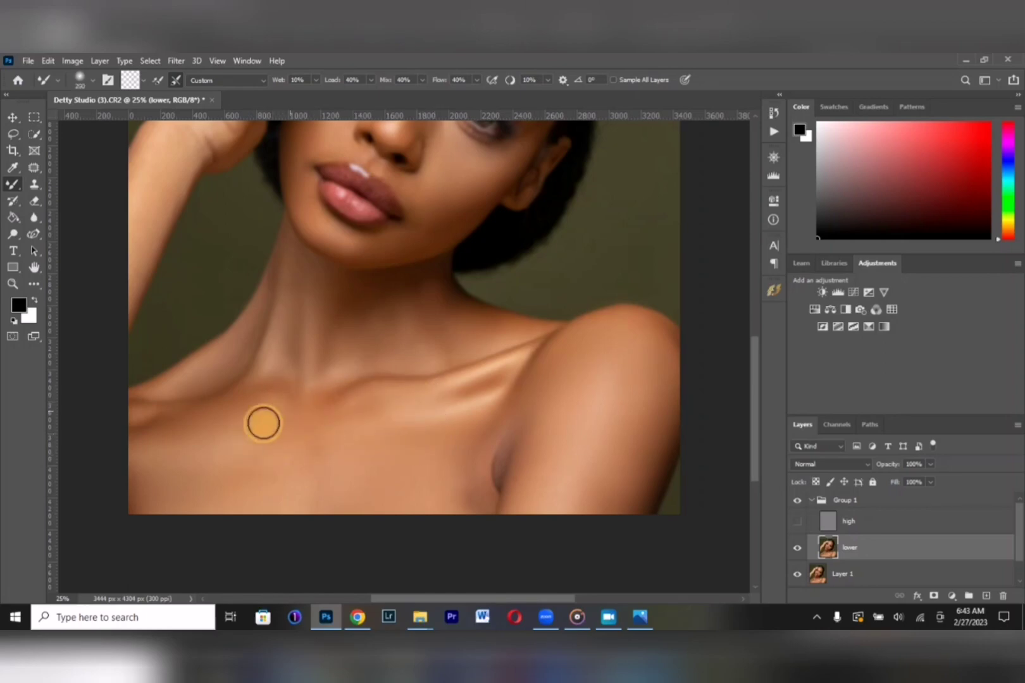
{"action": "mouse_move", "coordinate": [263, 423]}
{"action": "left_mouse_down"}
{"action": "mouse_move", "coordinate": [288, 459]}
{"action": "mouse_move", "coordinate": [274, 470]}
{"action": "mouse_move", "coordinate": [300, 434]}
{"action": "left_mouse_up"}
{"action": "key", "text": "bracketleft"}
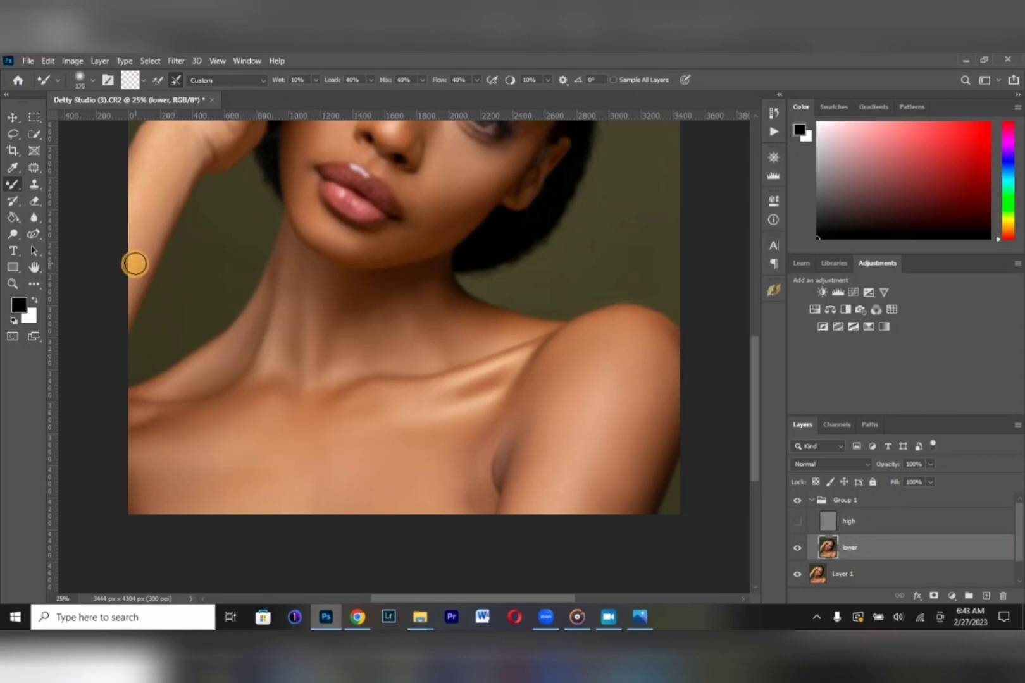
Smooth the forearm of the raised arm with the Mixer Brush at 250 px.
{"action": "scroll", "coordinate": [135, 264], "scroll_direction": "up", "scroll_amount": 3}
{"action": "key", "text": "bracketright"}
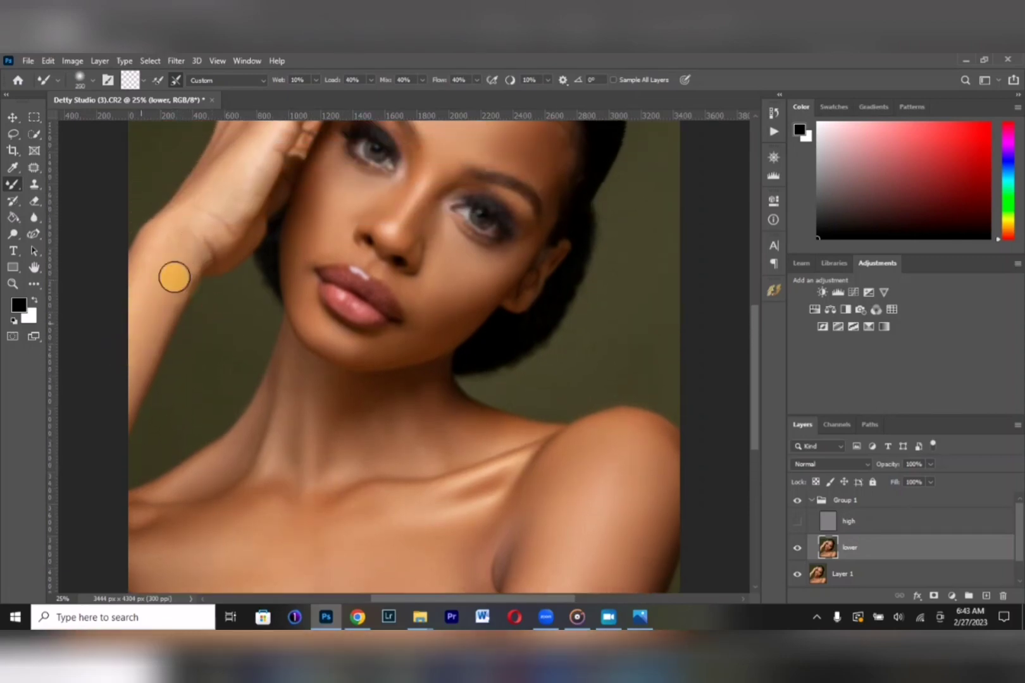
{"action": "mouse_move", "coordinate": [187, 255]}
{"action": "left_mouse_down"}
{"action": "mouse_move", "coordinate": [169, 299]}
{"action": "mouse_move", "coordinate": [139, 335]}
{"action": "mouse_move", "coordinate": [150, 338]}
{"action": "mouse_move", "coordinate": [135, 368]}
{"action": "left_mouse_up"}
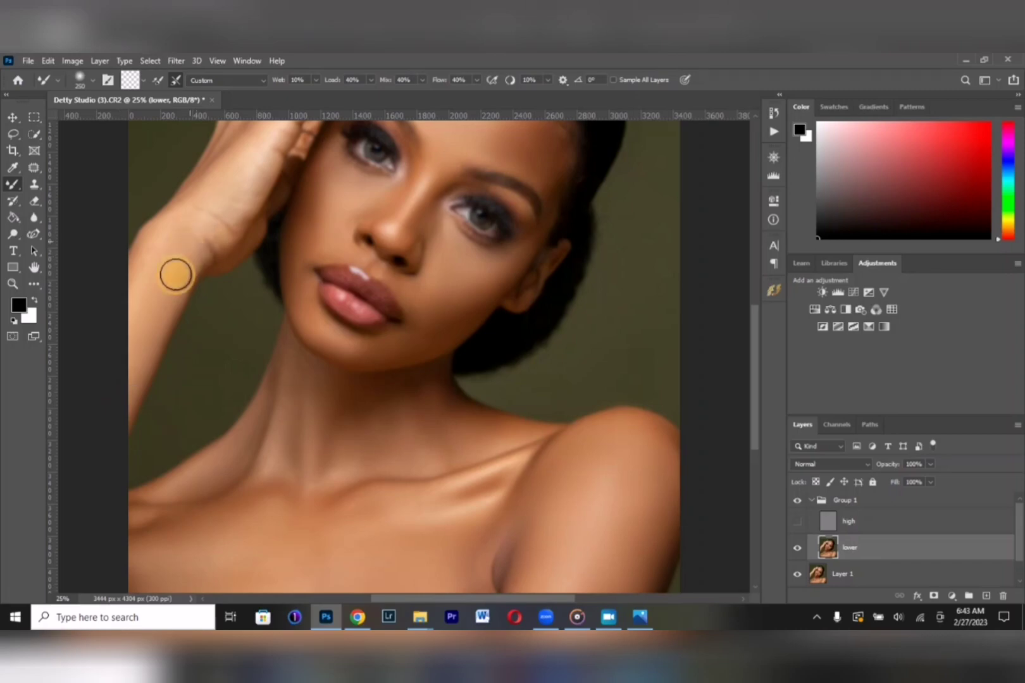
Blend the back of the raised hand with the Mixer Brush, reducing its size from 200 to 125 px.
{"action": "scroll", "coordinate": [170, 239], "scroll_direction": "up", "scroll_amount": 5}
{"action": "key", "text": "bracketleft"}
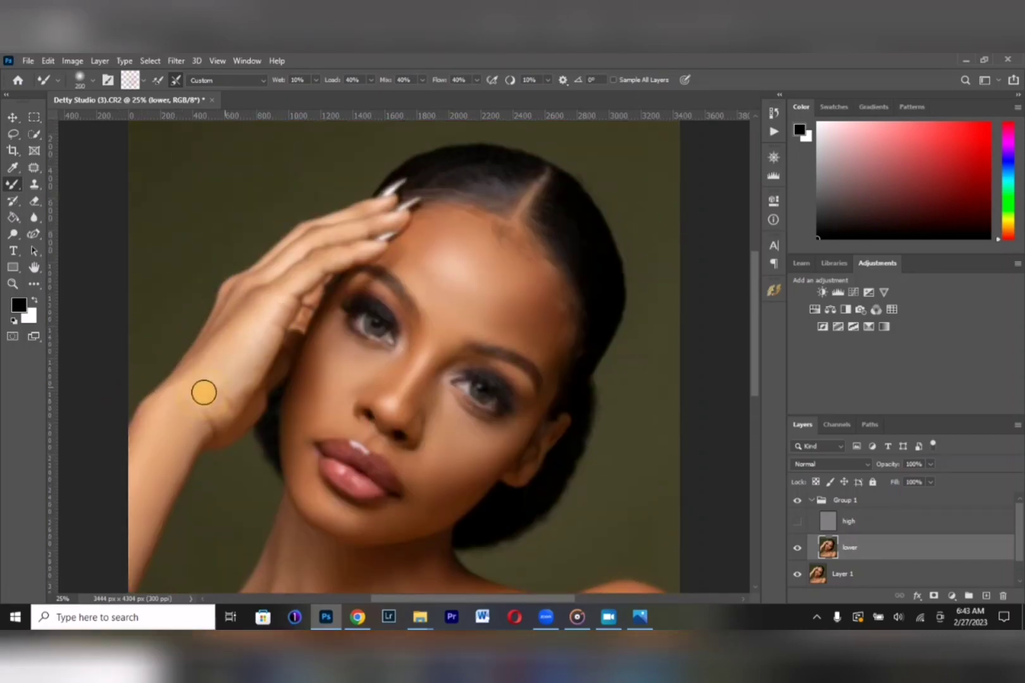
{"action": "left_click_drag", "start_coordinate": [211, 331], "coordinate": [189, 346]}
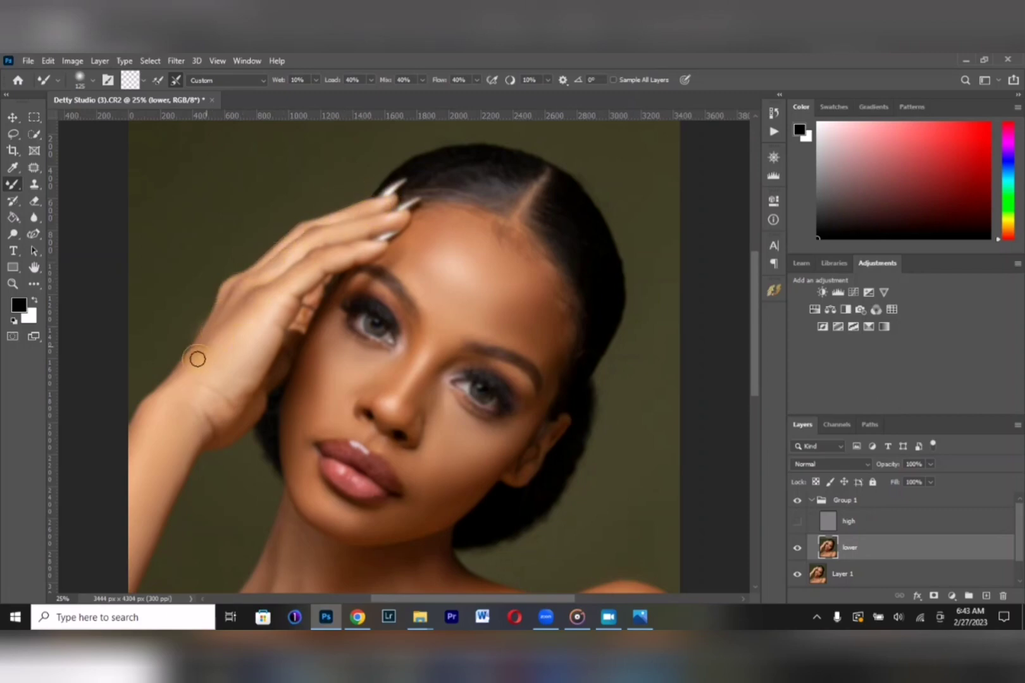
Smooth the wrist and heel of the raised hand with the Mixer Brush at 125 to 175 px.
{"action": "scroll", "coordinate": [207, 326], "scroll_direction": "down", "scroll_amount": 2}
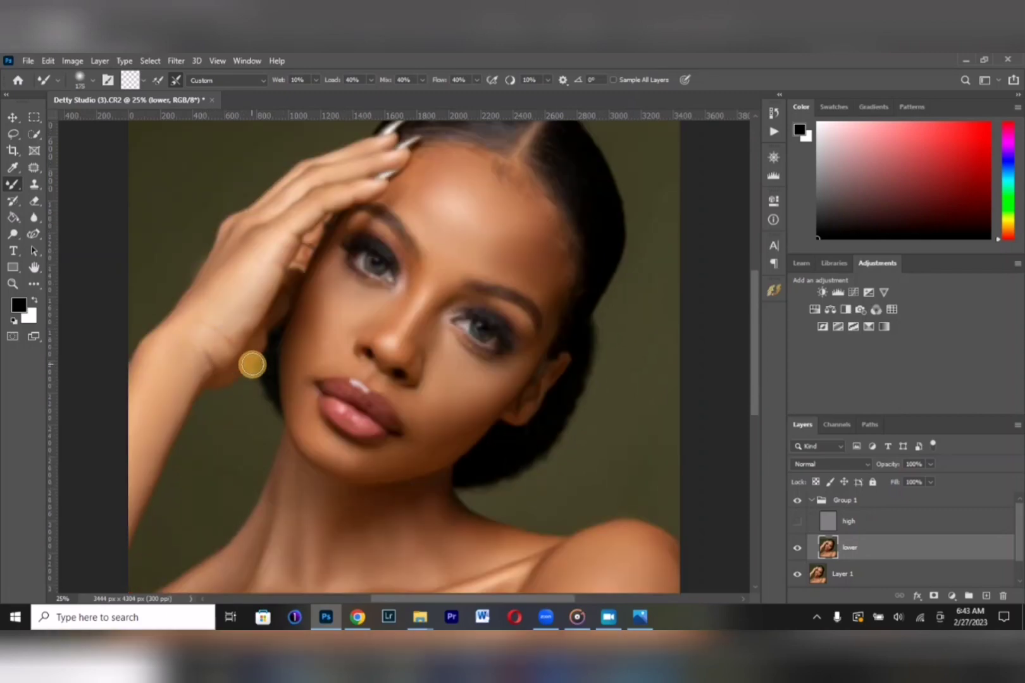
{"action": "mouse_move", "coordinate": [253, 364]}
{"action": "left_mouse_down"}
{"action": "mouse_move", "coordinate": [217, 377]}
{"action": "mouse_move", "coordinate": [246, 338]}
{"action": "left_mouse_up"}
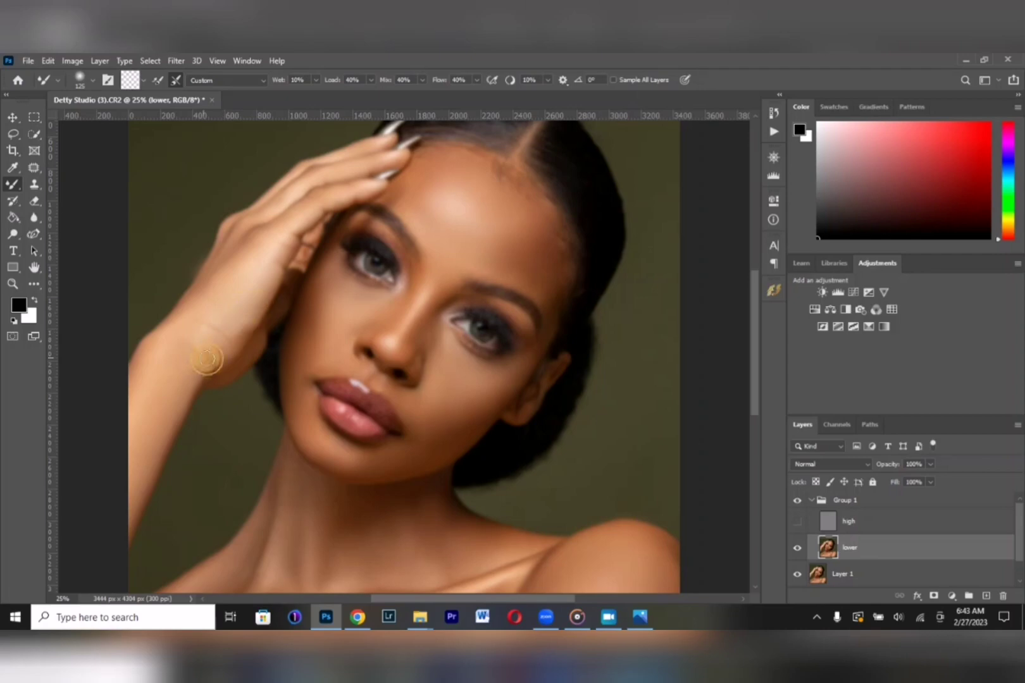
{"action": "scroll", "coordinate": [317, 368], "scroll_direction": "down", "scroll_amount": 3}
{"action": "key", "text": "ctrl+minus"}
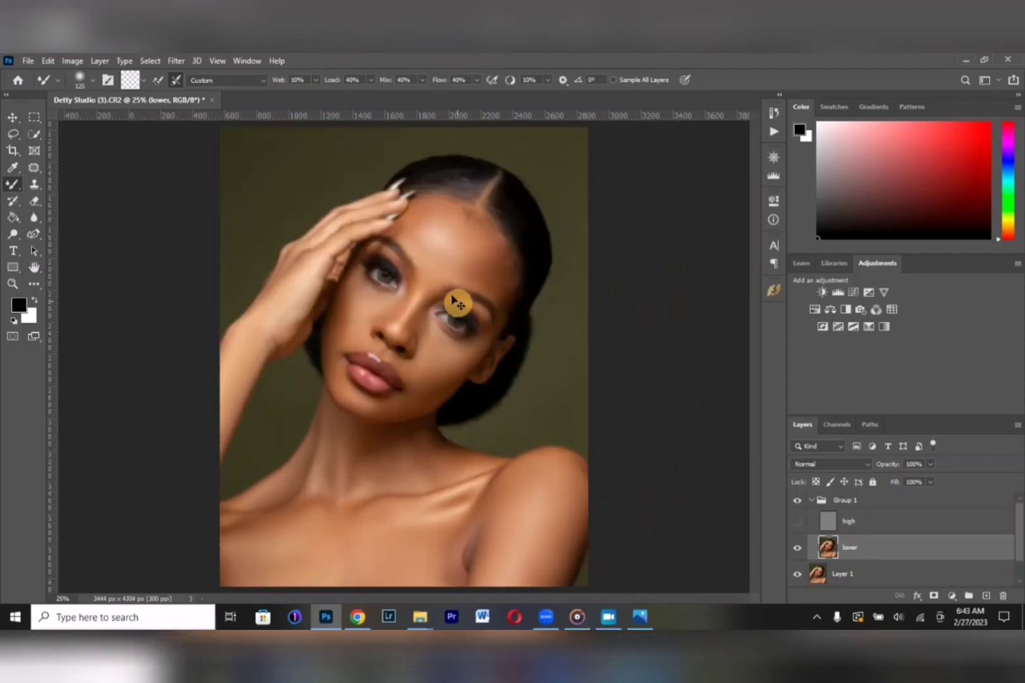
Show the high layer again, then compare the portrait with Group 1 hidden and shown.
{"action": "key", "text": "ctrl+minus"}
{"action": "key", "text": "ctrl+minus"}
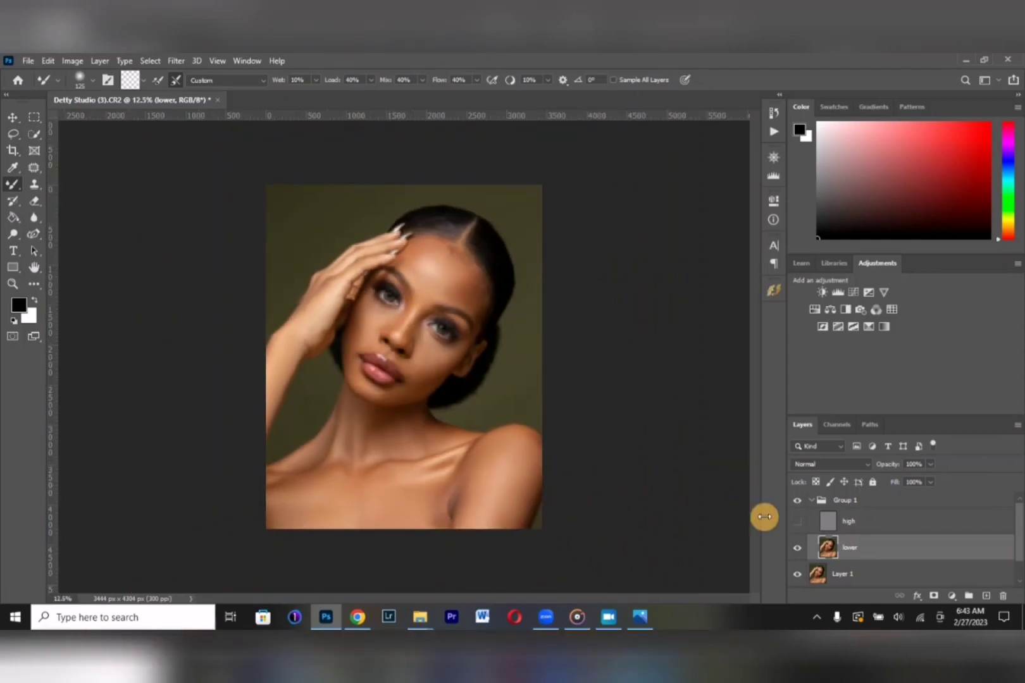
{"action": "left_click", "coordinate": [812, 500]}
{"action": "left_click", "coordinate": [798, 501]}
{"action": "left_click", "coordinate": [800, 501]}
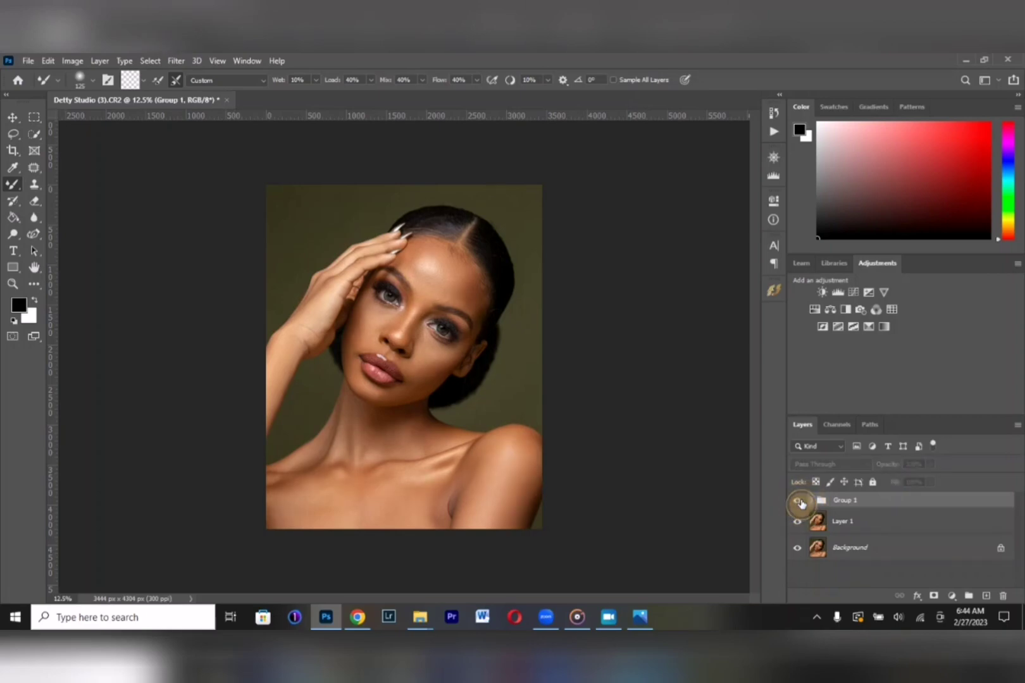
{"action": "left_click", "coordinate": [799, 501]}
{"action": "left_click", "coordinate": [798, 501]}
{"action": "left_click", "coordinate": [798, 501]}
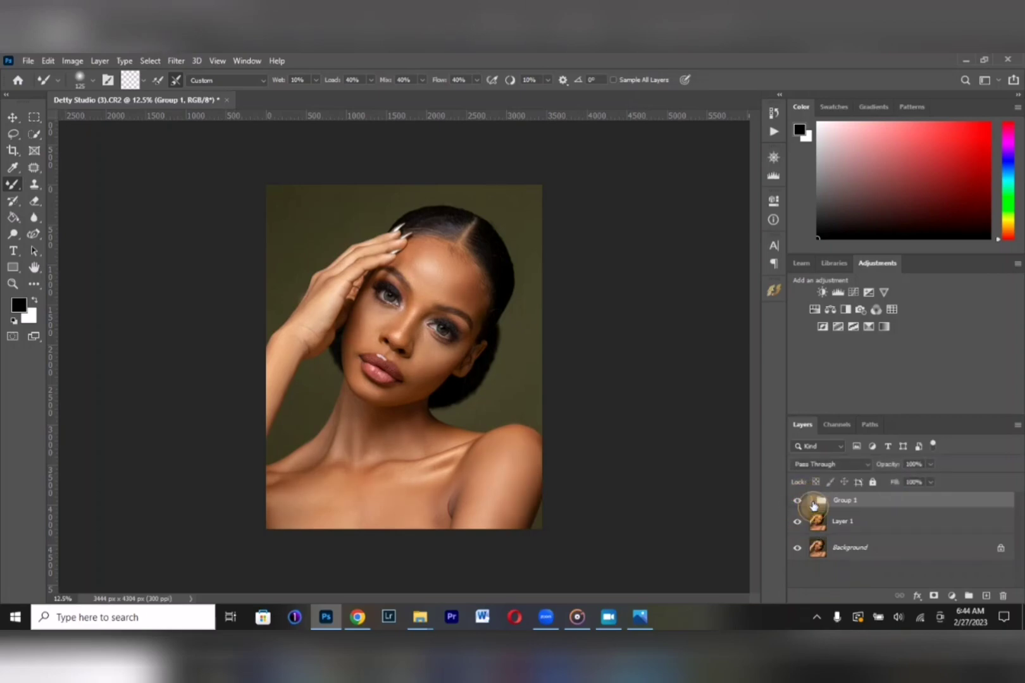
Hide the high layer and smooth the cheek and jaw beside the ear on the lower layer with the Mixer Brush at 200 px.
{"action": "left_click", "coordinate": [813, 501]}
{"action": "left_click", "coordinate": [836, 548]}
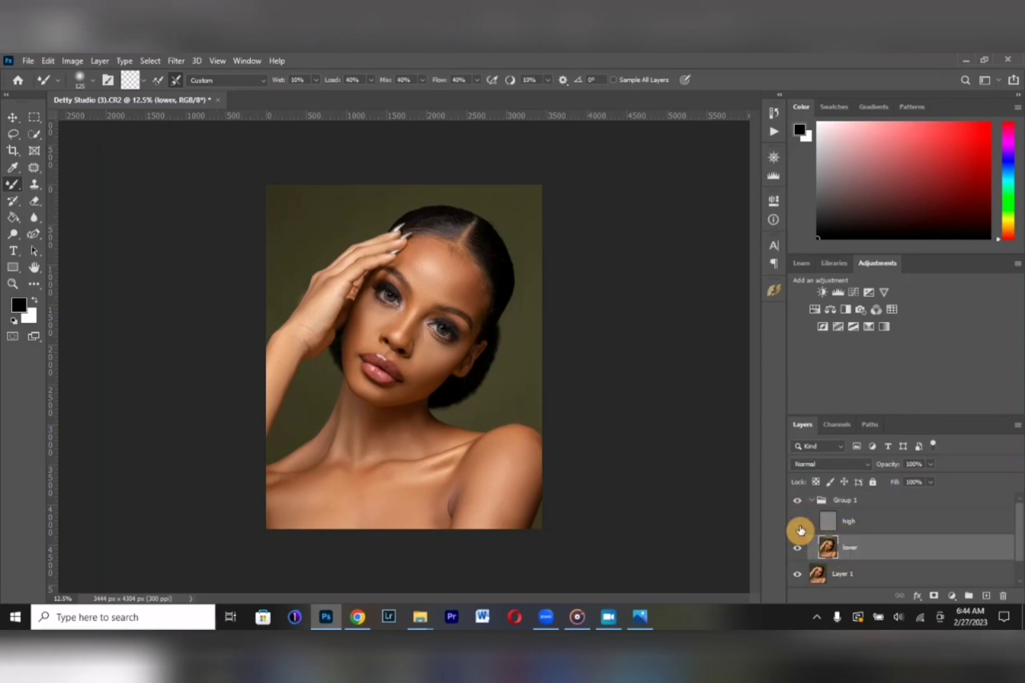
{"action": "left_click", "coordinate": [801, 529]}
{"action": "scroll", "coordinate": [522, 487], "scroll_direction": "up", "scroll_amount": 3}
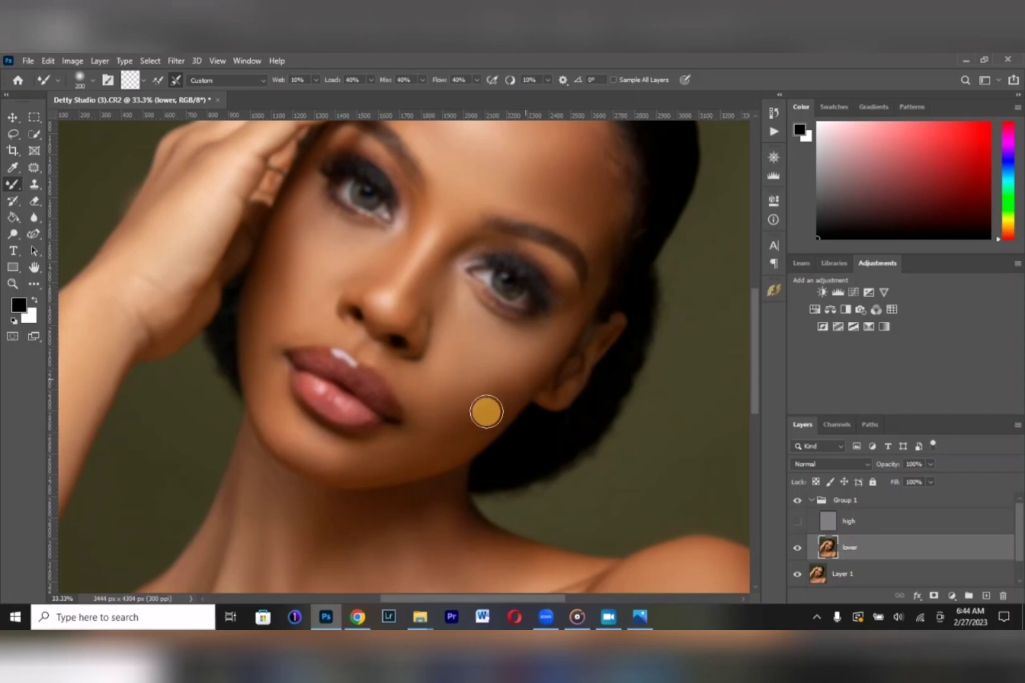
{"action": "left_click", "coordinate": [528, 378]}
{"action": "mouse_move", "coordinate": [535, 378]}
{"action": "left_mouse_down"}
{"action": "mouse_move", "coordinate": [458, 428]}
{"action": "mouse_move", "coordinate": [542, 372]}
{"action": "mouse_move", "coordinate": [484, 381]}
{"action": "mouse_move", "coordinate": [452, 418]}
{"action": "mouse_move", "coordinate": [494, 466]}
{"action": "left_mouse_up"}
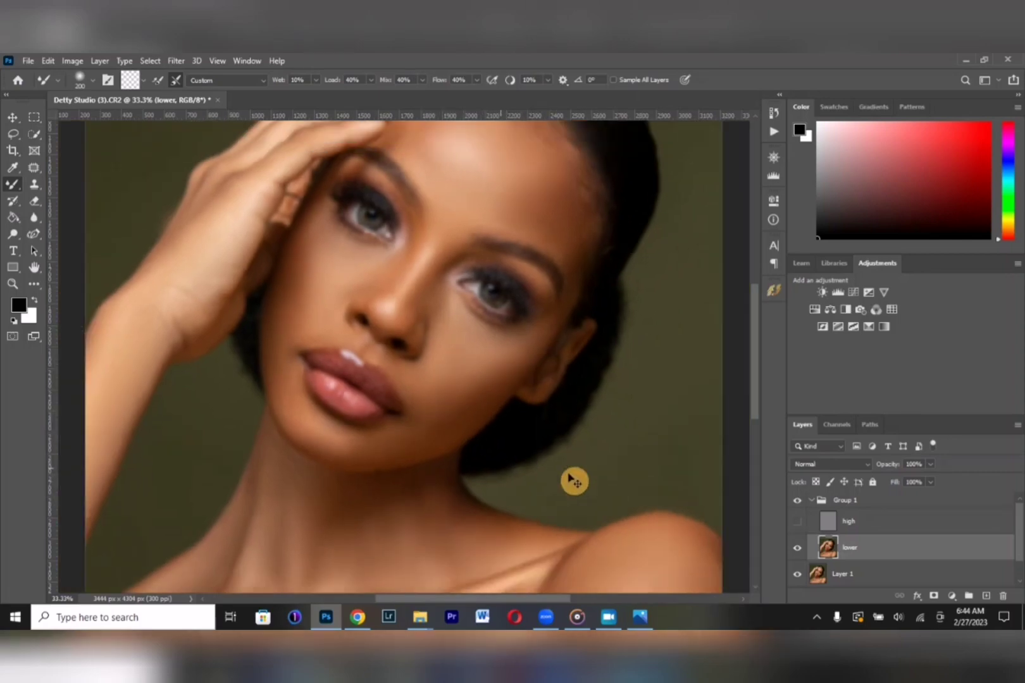
Make the high layer visible, collapse Group 1 and compare the portrait with the group off and on.
{"action": "key", "text": "ctrl+minus"}
{"action": "key", "text": "ctrl+minus"}
{"action": "mouse_move", "coordinate": [419, 409]}
{"action": "left_mouse_down"}
{"action": "mouse_move", "coordinate": [440, 368]}
{"action": "mouse_move", "coordinate": [453, 367]}
{"action": "mouse_move", "coordinate": [429, 387]}
{"action": "mouse_move", "coordinate": [449, 426]}
{"action": "mouse_move", "coordinate": [595, 471]}
{"action": "left_mouse_up"}
{"action": "key", "text": "ctrl+minus"}
{"action": "left_click", "coordinate": [797, 522]}
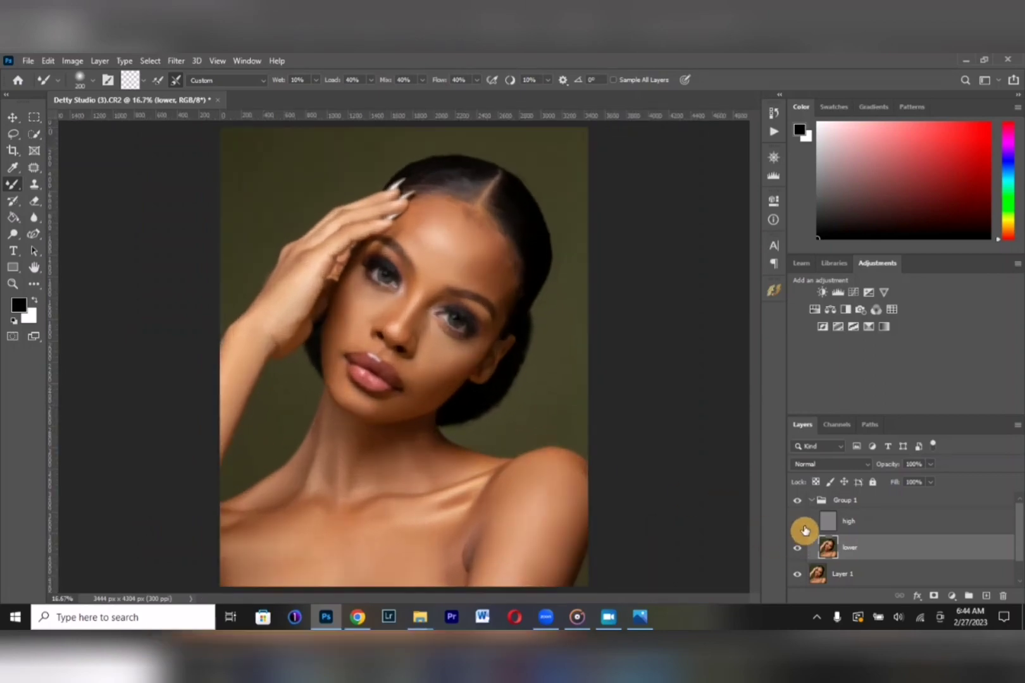
{"action": "left_click", "coordinate": [813, 501]}
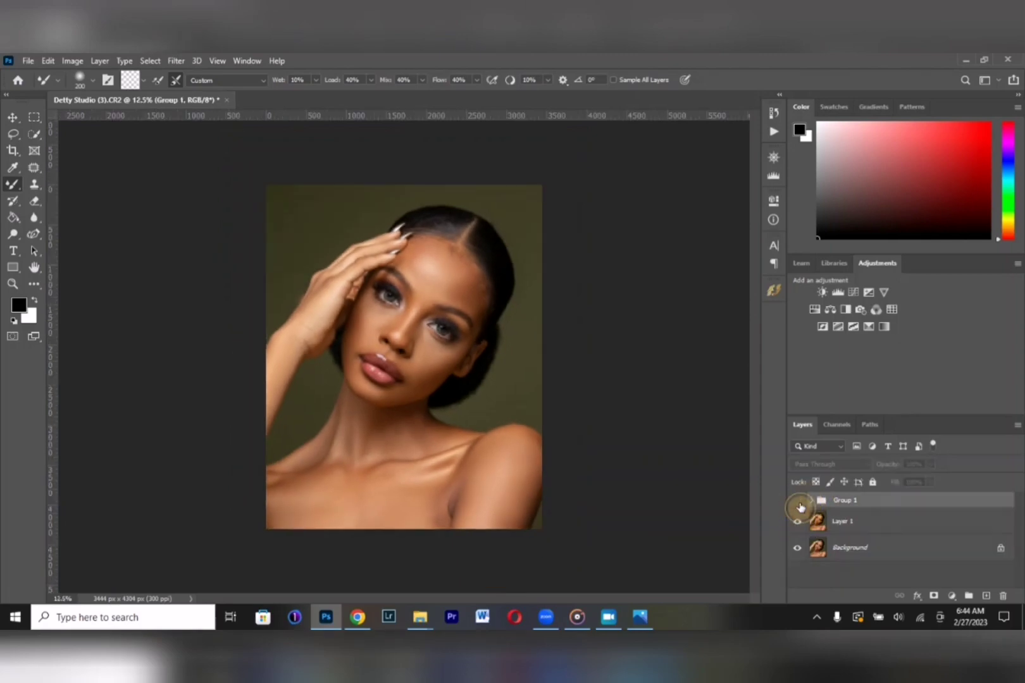
{"action": "left_click", "coordinate": [799, 504]}
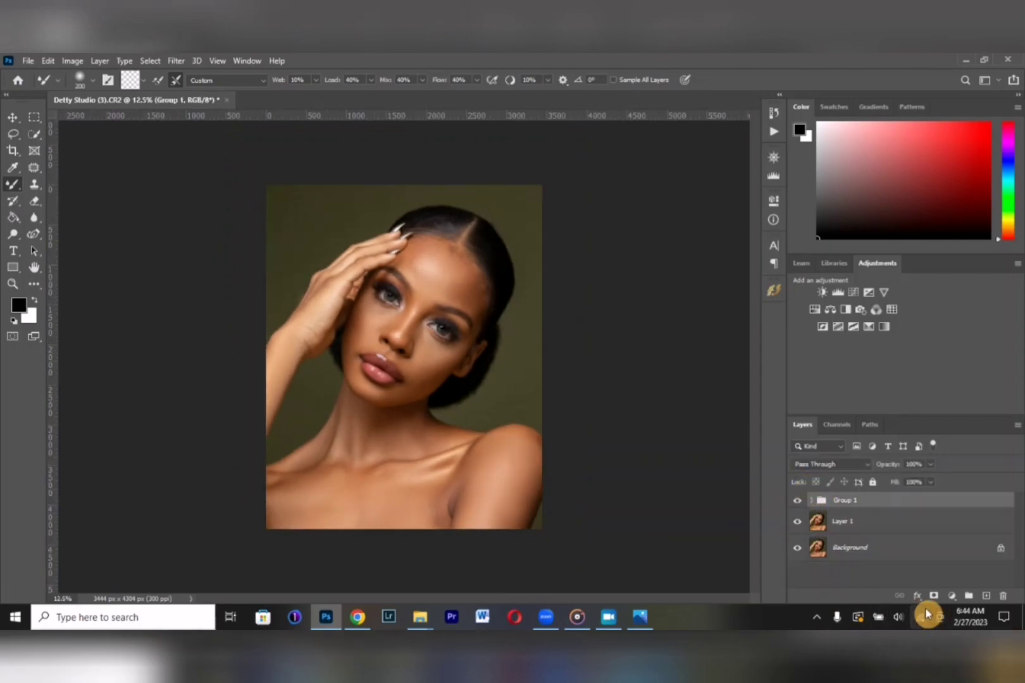
Add a Curves adjustment layer above Group 1, lower the curve's midpoint slightly to darken, and invert its mask to black.
{"action": "left_click", "coordinate": [953, 598]}
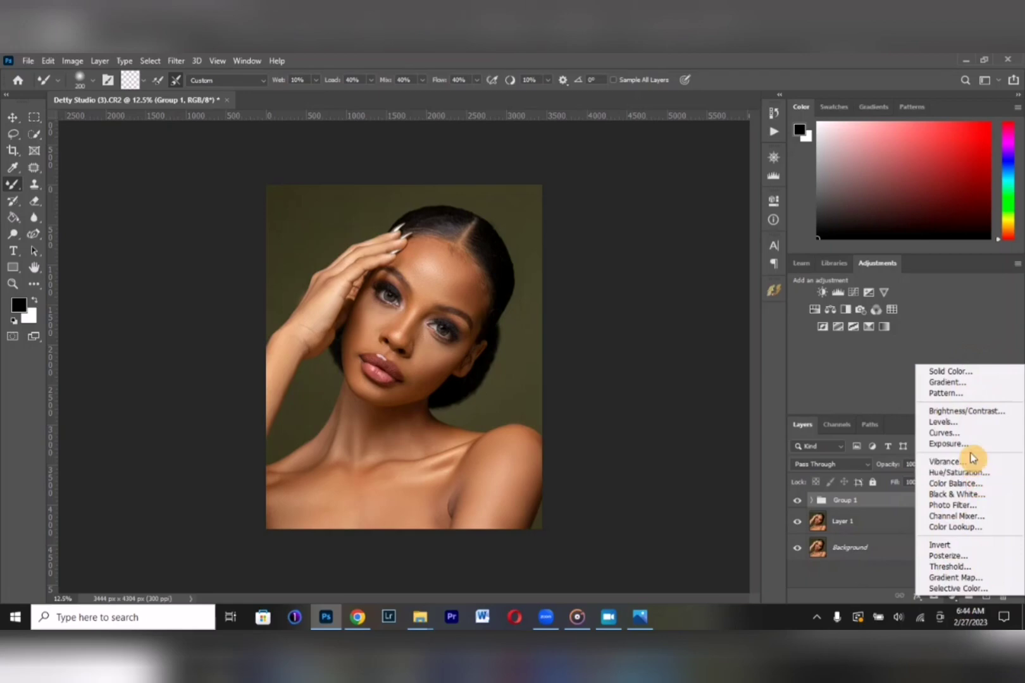
{"action": "left_click", "coordinate": [952, 434]}
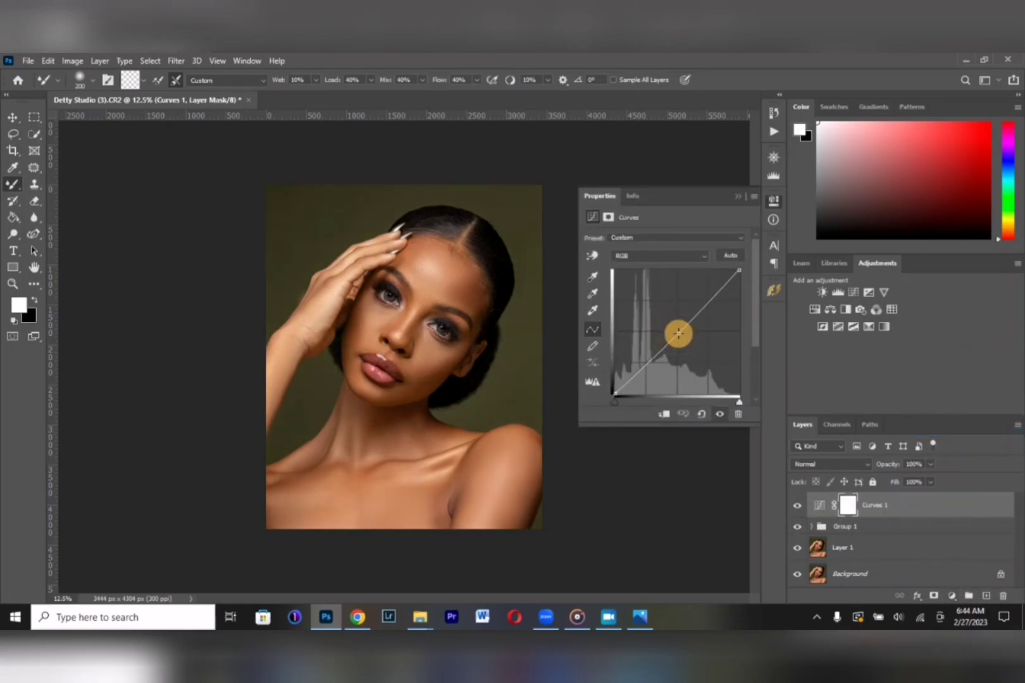
{"action": "left_click", "coordinate": [678, 333]}
{"action": "left_click", "coordinate": [737, 199]}
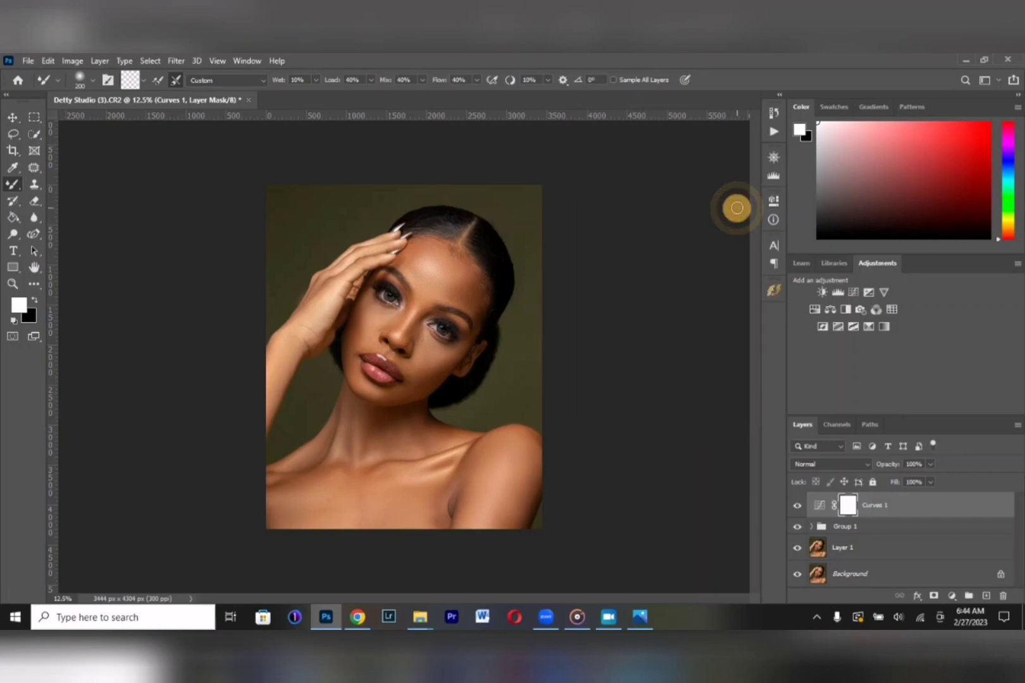
{"action": "key", "text": "ctrl+i"}
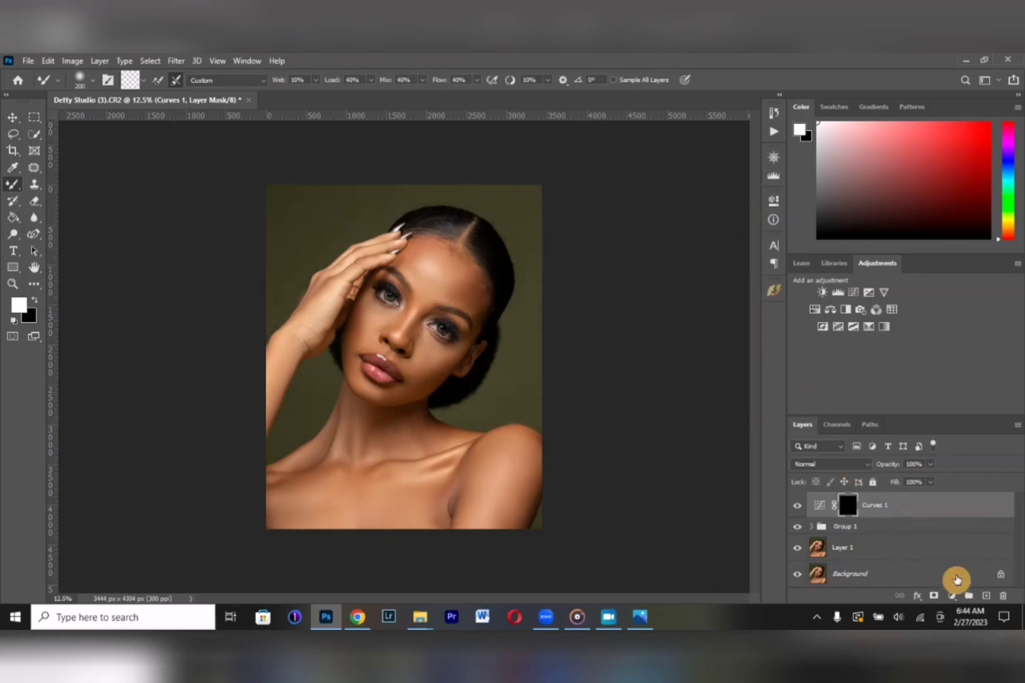
Add a second Curves adjustment layer, raise the curve's midpoint slightly to brighten, and invert its mask to black.
{"action": "left_click", "coordinate": [952, 595]}
{"action": "left_click", "coordinate": [943, 434]}
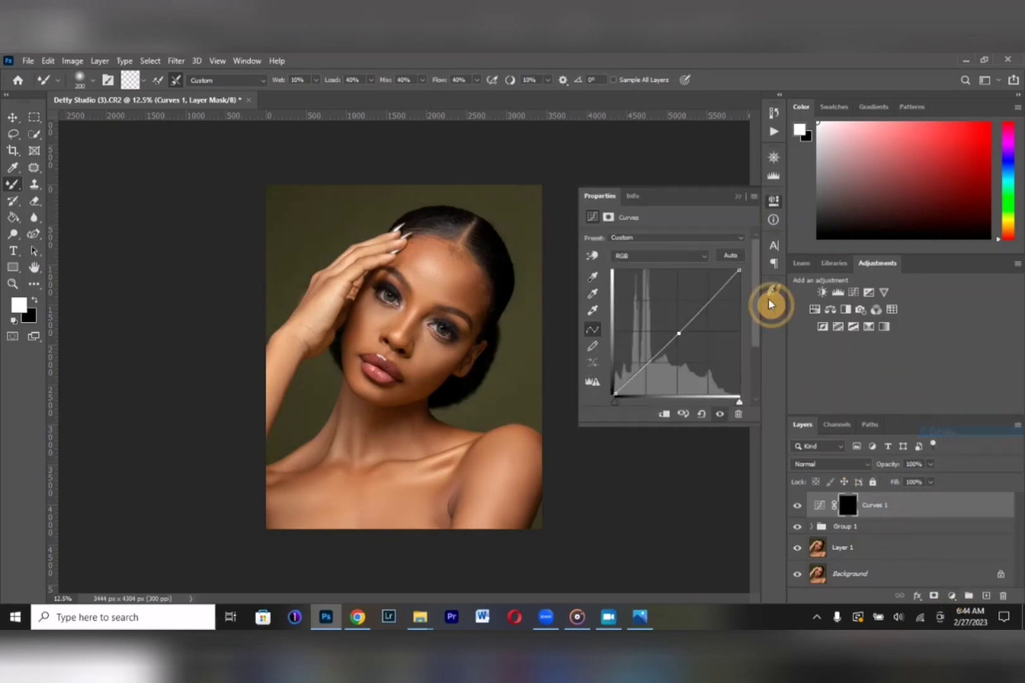
{"action": "left_click", "coordinate": [677, 332]}
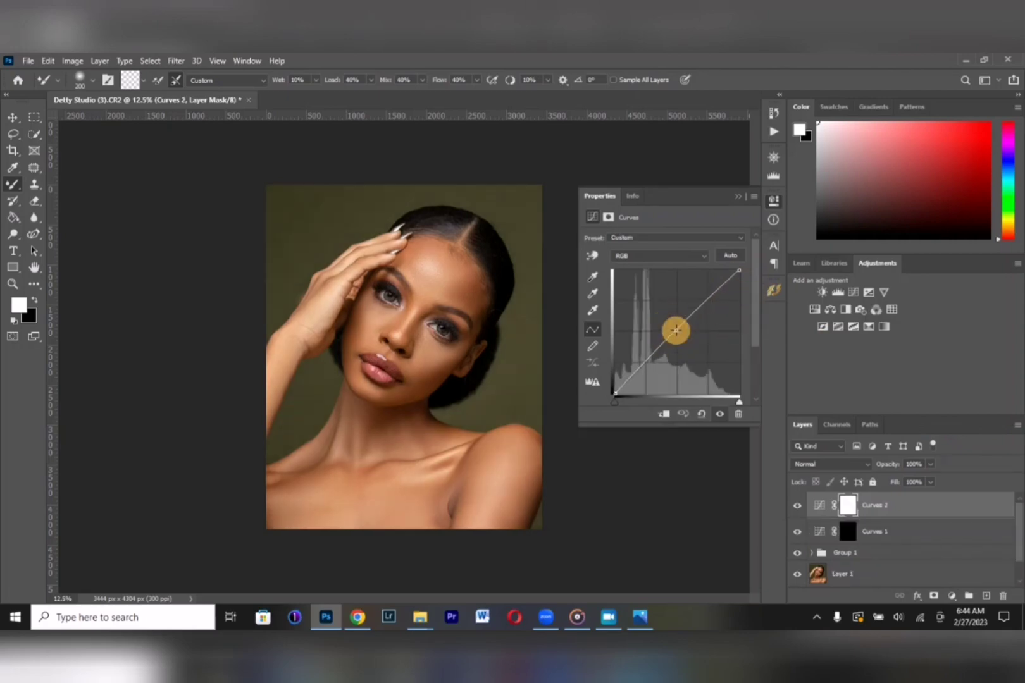
{"action": "left_click", "coordinate": [737, 197]}
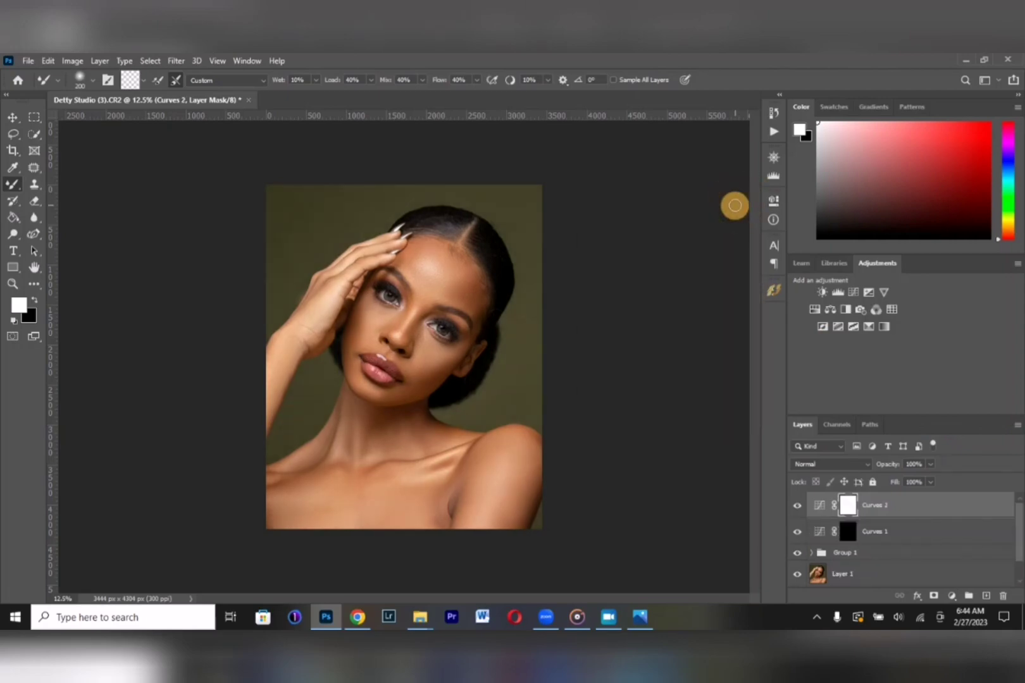
{"action": "key", "text": "ctrl+i"}
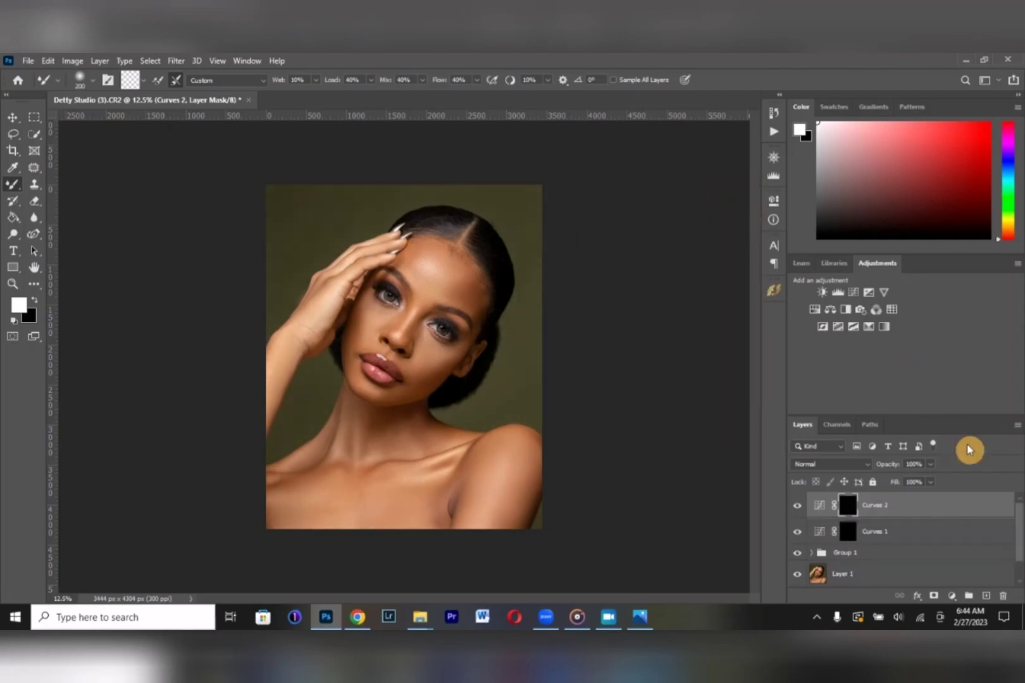
Group the two Curves layers and name the group "d b".
{"action": "left_click", "coordinate": [915, 532], "text": "shift"}
{"action": "key", "text": "ctrl+g"}
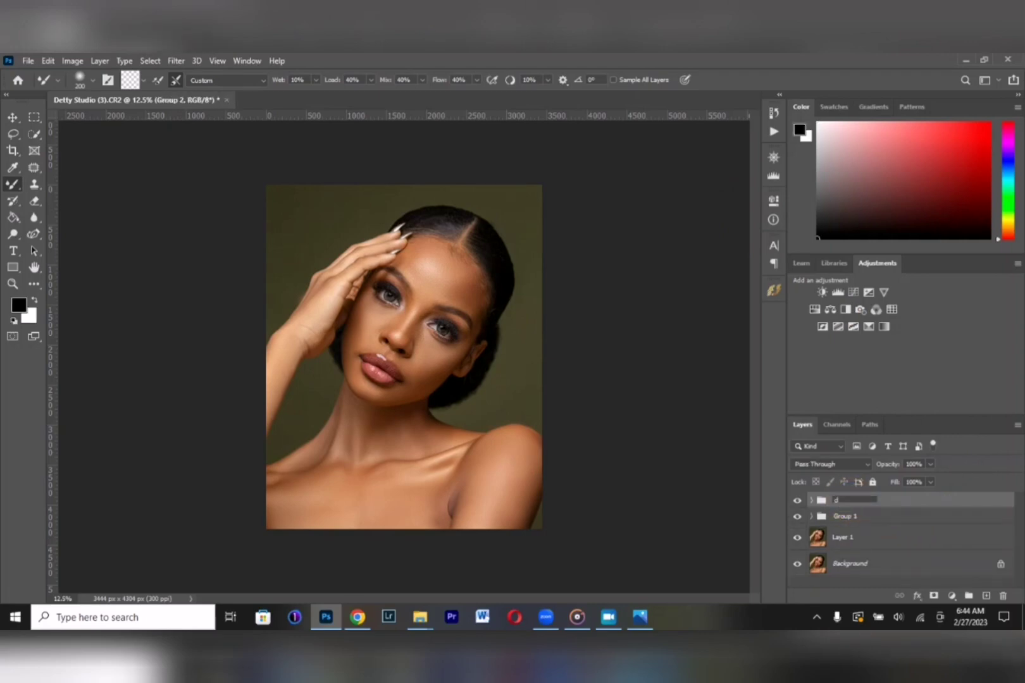
{"action": "key", "text": "Return"}
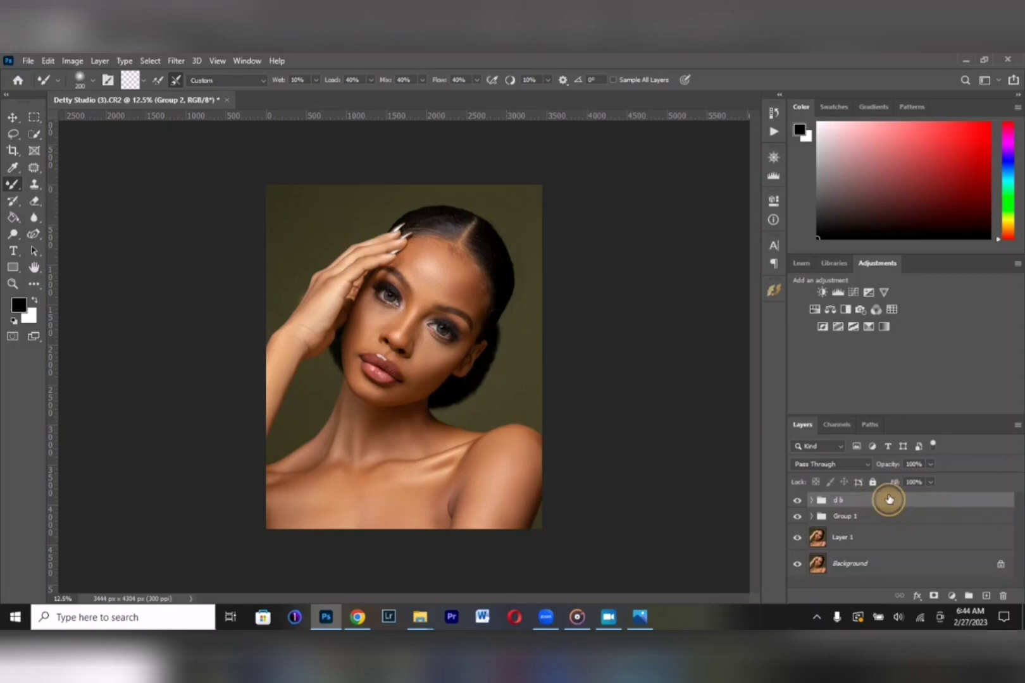
Add a Black & White adjustment layer above the Curves layers inside the d b group and lower its Reds value.
{"action": "left_click", "coordinate": [812, 500]}
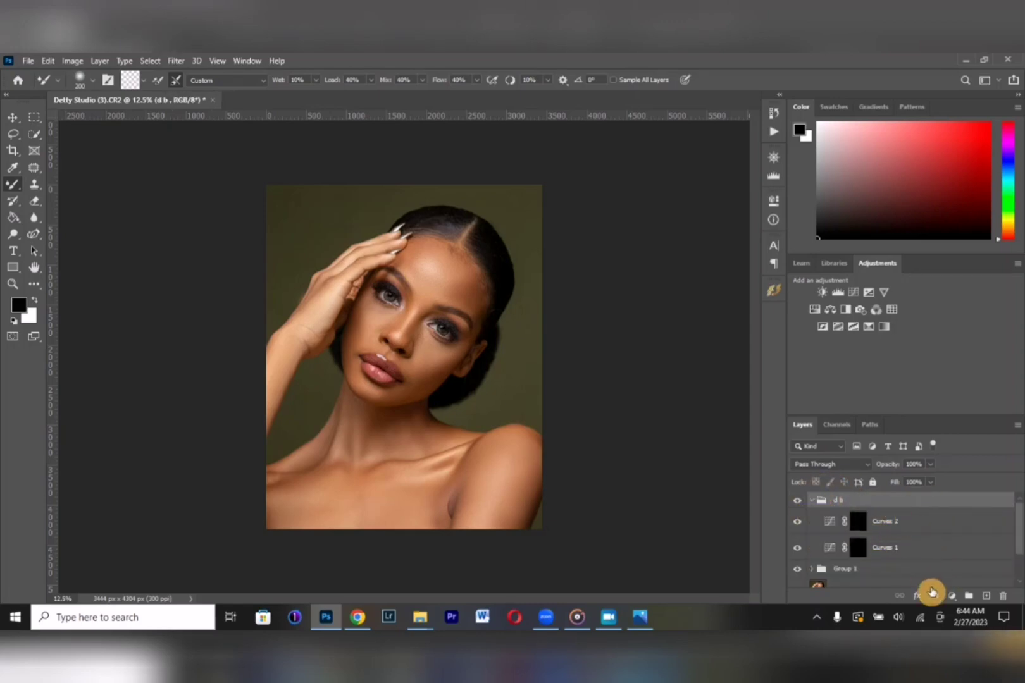
{"action": "left_click", "coordinate": [951, 596]}
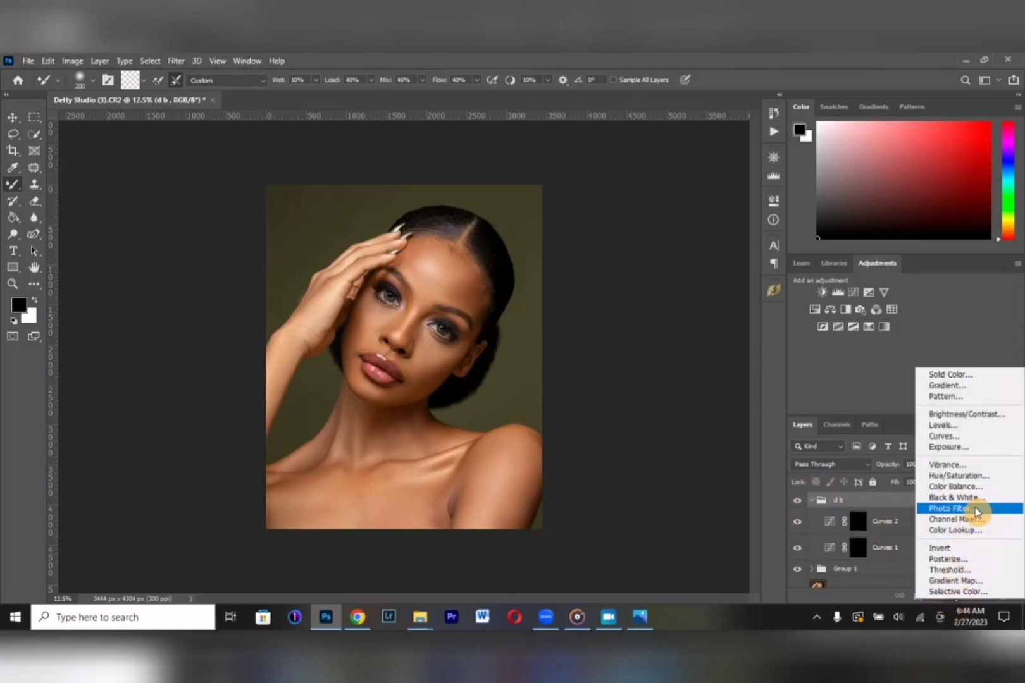
{"action": "left_click", "coordinate": [961, 498]}
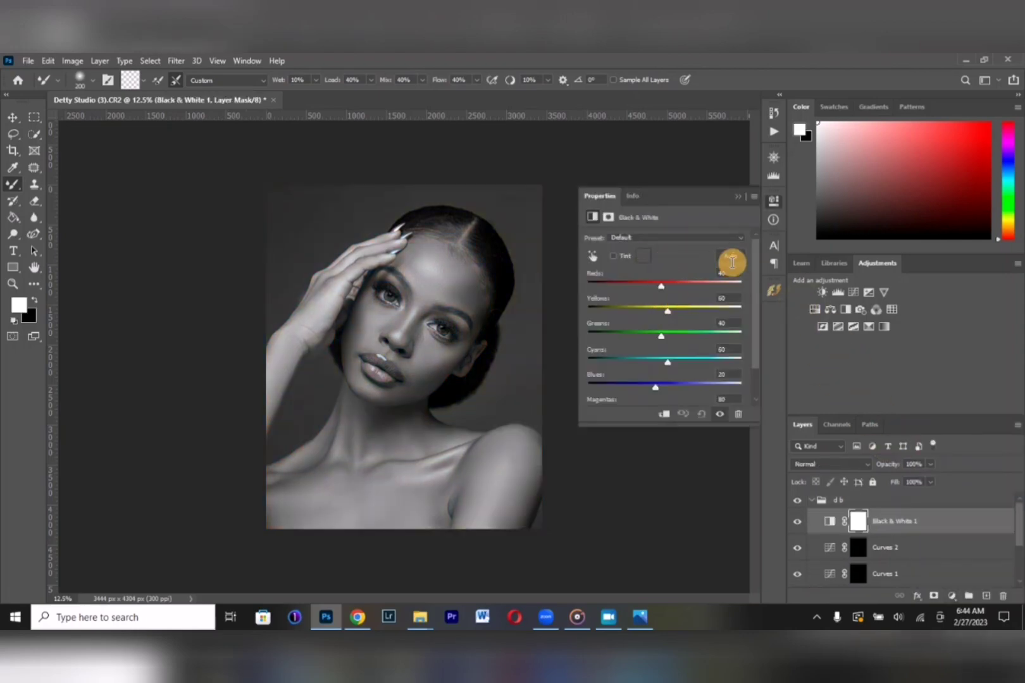
{"action": "left_click", "coordinate": [730, 256]}
{"action": "left_click_drag", "start_coordinate": [659, 286], "coordinate": [641, 298]}
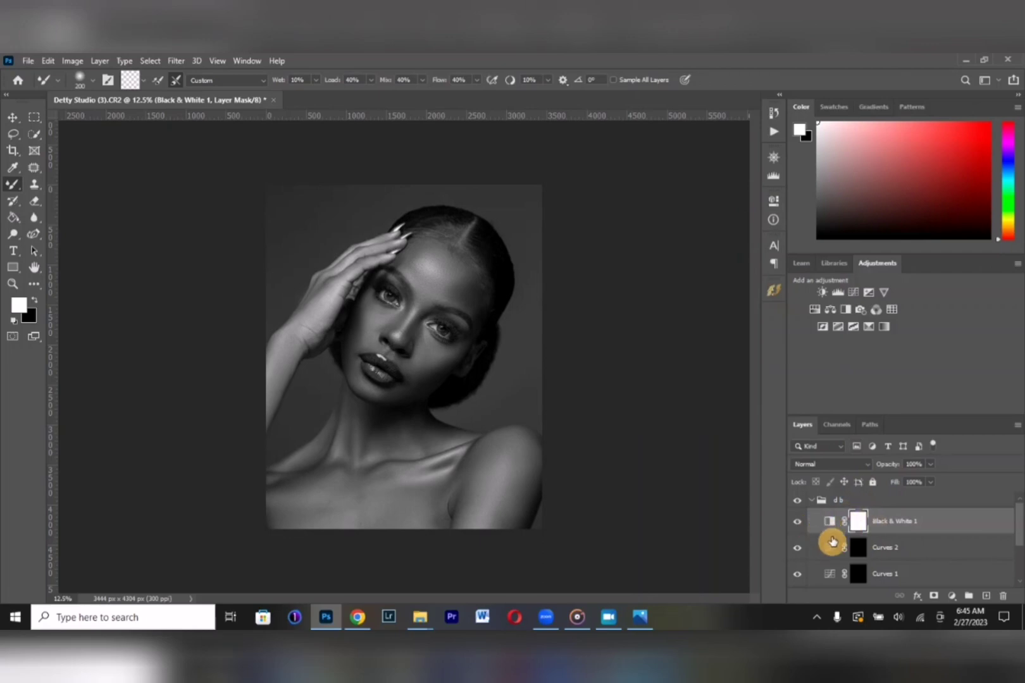
Target the Curves 1 mask and set up the regular Brush tool with 9% opacity.
{"action": "left_click", "coordinate": [858, 573]}
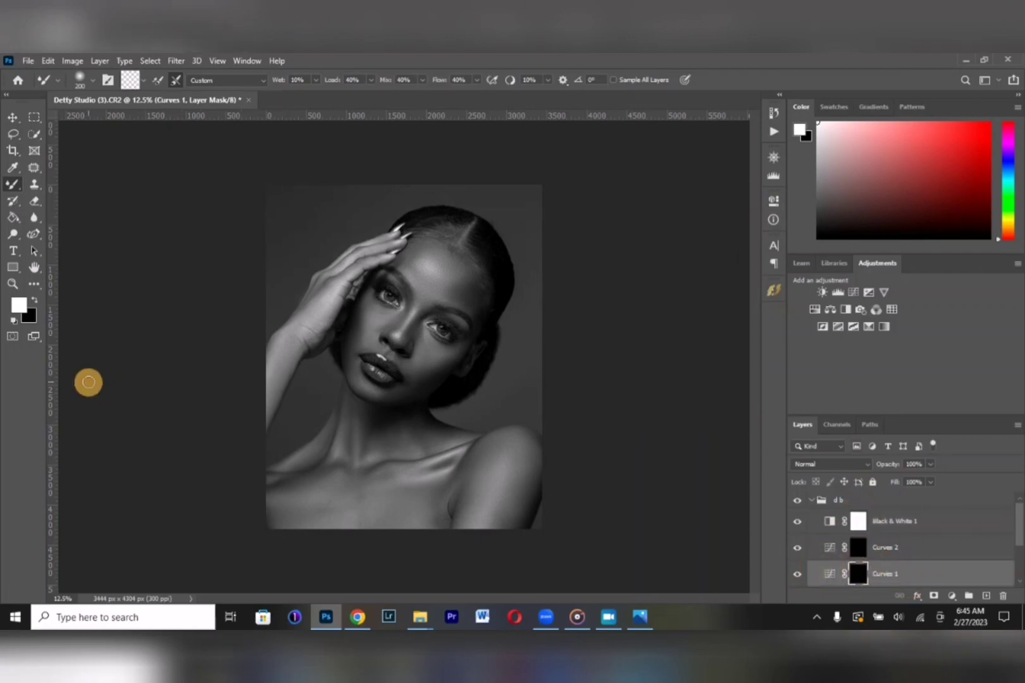
{"action": "right_click", "coordinate": [12, 184]}
{"action": "left_click", "coordinate": [54, 186]}
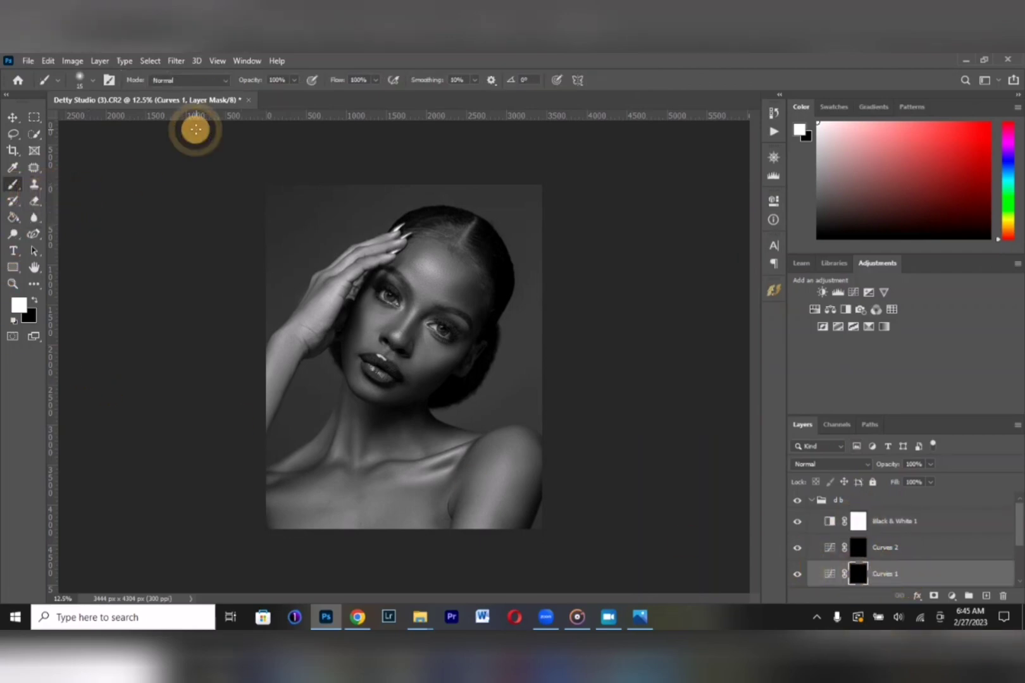
{"action": "left_click", "coordinate": [295, 80]}
{"action": "left_click_drag", "start_coordinate": [255, 97], "coordinate": [243, 100]}
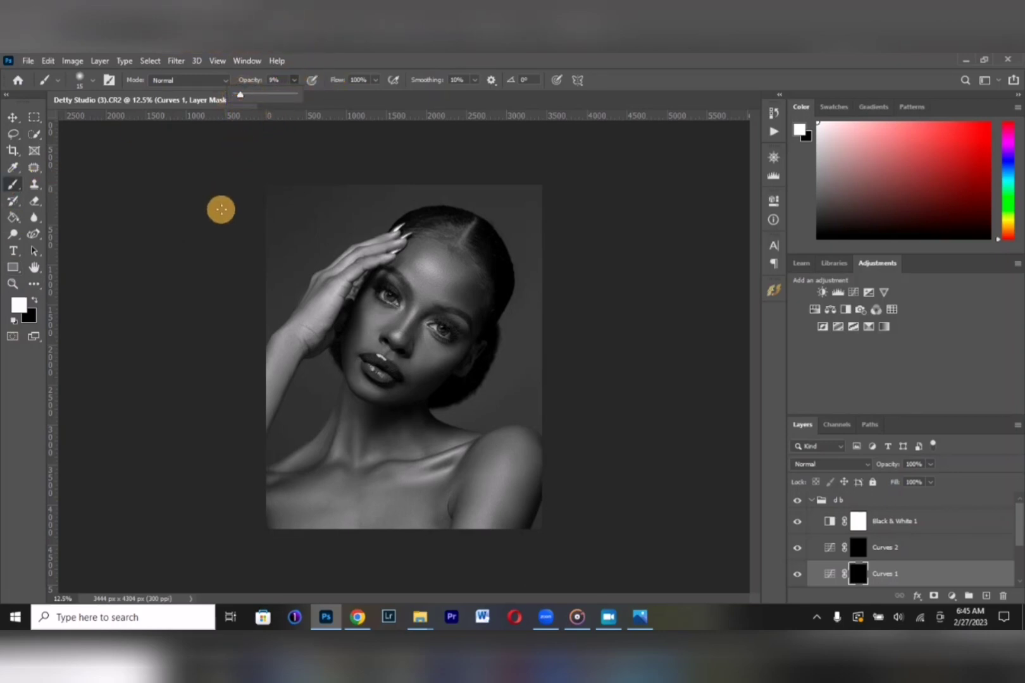
{"action": "left_click", "coordinate": [170, 271]}
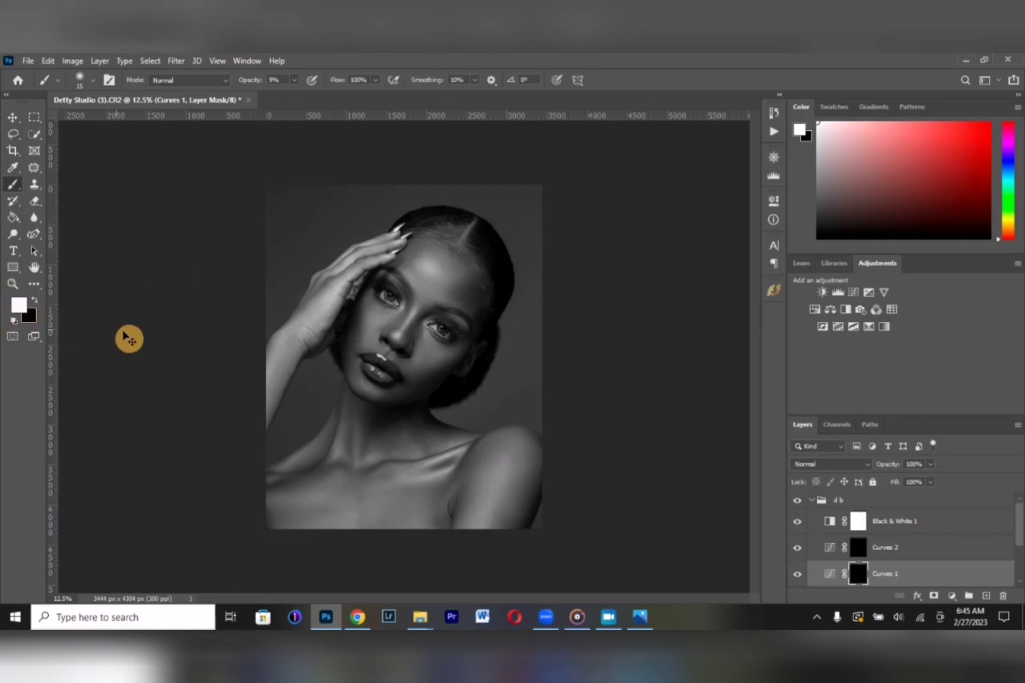
Paint white on the Curves 1 mask to burn the shadows of the face, collarbones, chest and shoulder, varying the brush size from 175 to 600 px.
{"action": "key", "text": "ctrl+plus"}
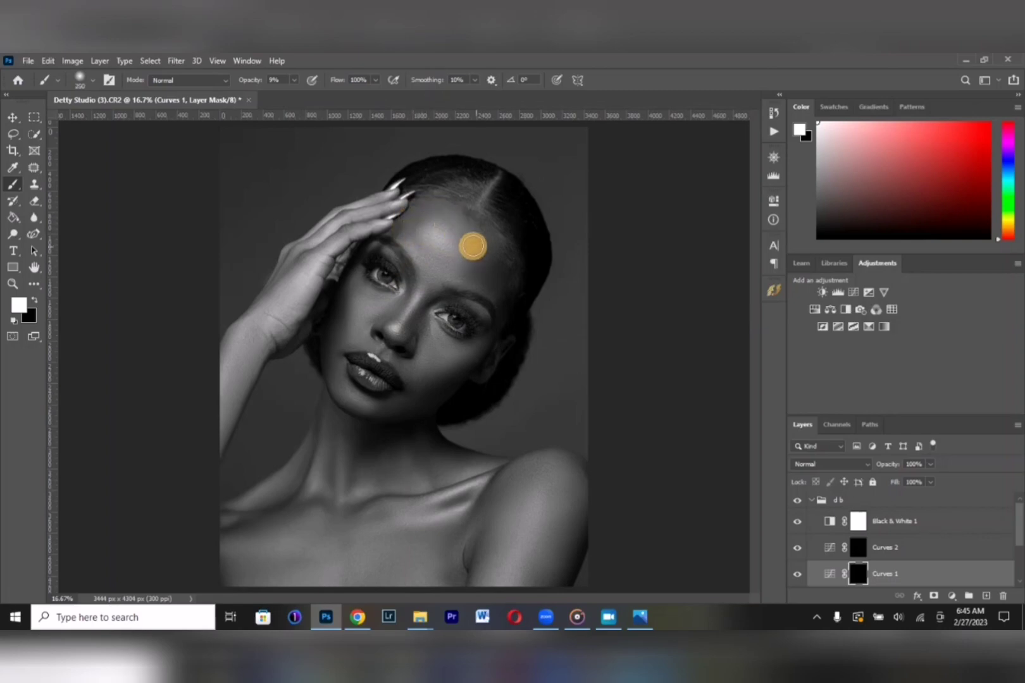
{"action": "mouse_move", "coordinate": [467, 276]}
{"action": "left_mouse_down"}
{"action": "mouse_move", "coordinate": [444, 288]}
{"action": "mouse_move", "coordinate": [406, 220]}
{"action": "mouse_move", "coordinate": [420, 232]}
{"action": "mouse_move", "coordinate": [421, 263]}
{"action": "mouse_move", "coordinate": [389, 310]}
{"action": "mouse_move", "coordinate": [410, 286]}
{"action": "mouse_move", "coordinate": [405, 300]}
{"action": "mouse_move", "coordinate": [425, 322]}
{"action": "mouse_move", "coordinate": [430, 314]}
{"action": "mouse_move", "coordinate": [423, 335]}
{"action": "mouse_move", "coordinate": [336, 316]}
{"action": "mouse_move", "coordinate": [341, 359]}
{"action": "mouse_move", "coordinate": [429, 397]}
{"action": "mouse_move", "coordinate": [413, 393]}
{"action": "mouse_move", "coordinate": [463, 372]}
{"action": "mouse_move", "coordinate": [434, 387]}
{"action": "mouse_move", "coordinate": [457, 386]}
{"action": "mouse_move", "coordinate": [468, 362]}
{"action": "mouse_move", "coordinate": [422, 400]}
{"action": "mouse_move", "coordinate": [491, 326]}
{"action": "mouse_move", "coordinate": [381, 418]}
{"action": "left_mouse_up"}
{"action": "mouse_move", "coordinate": [347, 479]}
{"action": "left_mouse_down"}
{"action": "mouse_move", "coordinate": [393, 446]}
{"action": "mouse_move", "coordinate": [500, 478]}
{"action": "mouse_move", "coordinate": [439, 505]}
{"action": "mouse_move", "coordinate": [455, 524]}
{"action": "left_mouse_up"}
{"action": "left_click", "coordinate": [356, 516]}
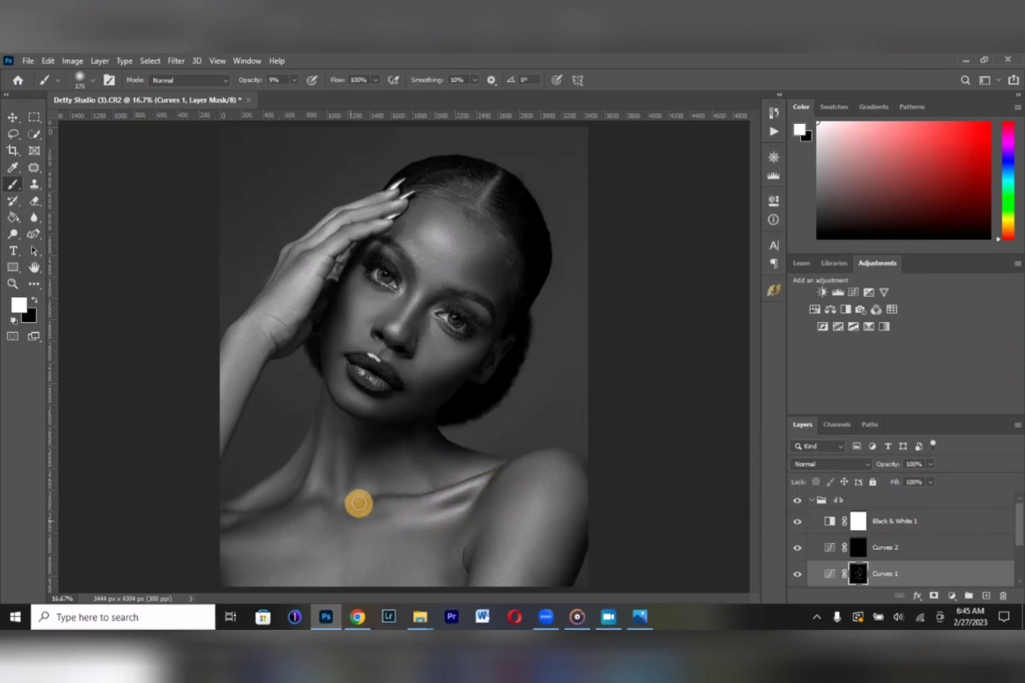
{"action": "mouse_move", "coordinate": [359, 504]}
{"action": "left_mouse_down"}
{"action": "mouse_move", "coordinate": [241, 528]}
{"action": "mouse_move", "coordinate": [305, 481]}
{"action": "mouse_move", "coordinate": [217, 520]}
{"action": "mouse_move", "coordinate": [279, 534]}
{"action": "mouse_move", "coordinate": [271, 559]}
{"action": "mouse_move", "coordinate": [281, 564]}
{"action": "mouse_move", "coordinate": [238, 576]}
{"action": "mouse_move", "coordinate": [366, 551]}
{"action": "mouse_move", "coordinate": [407, 559]}
{"action": "mouse_move", "coordinate": [447, 545]}
{"action": "mouse_move", "coordinate": [456, 583]}
{"action": "mouse_move", "coordinate": [472, 544]}
{"action": "mouse_move", "coordinate": [506, 532]}
{"action": "mouse_move", "coordinate": [526, 611]}
{"action": "mouse_move", "coordinate": [575, 533]}
{"action": "left_mouse_up"}
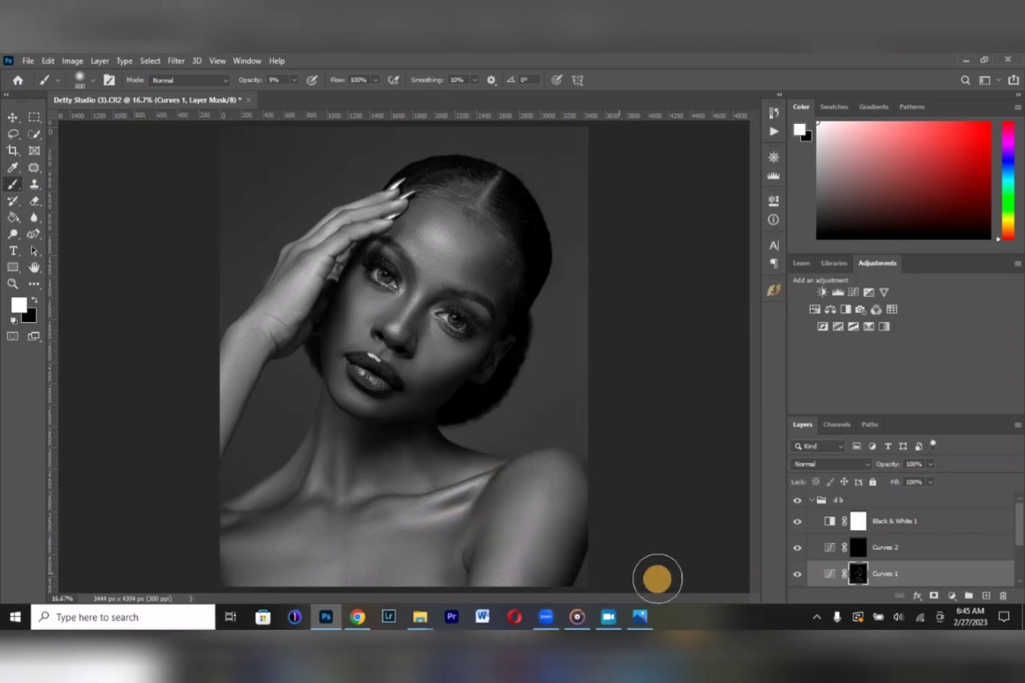
Paint white on the Curves 2 mask to dodge the highlights of the shoulder, chest and neck, starting with a 600 px brush.
{"action": "left_click", "coordinate": [899, 549]}
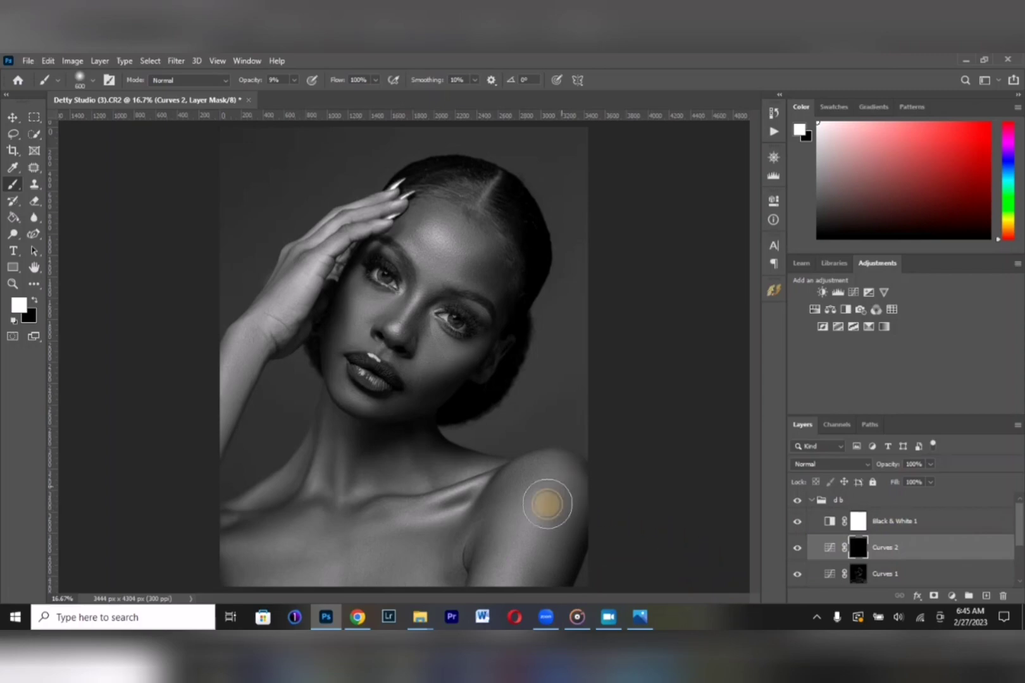
{"action": "mouse_move", "coordinate": [544, 504]}
{"action": "left_mouse_down"}
{"action": "mouse_move", "coordinate": [551, 480]}
{"action": "mouse_move", "coordinate": [538, 530]}
{"action": "left_mouse_up"}
{"action": "key", "text": "["}
{"action": "key", "text": "["}
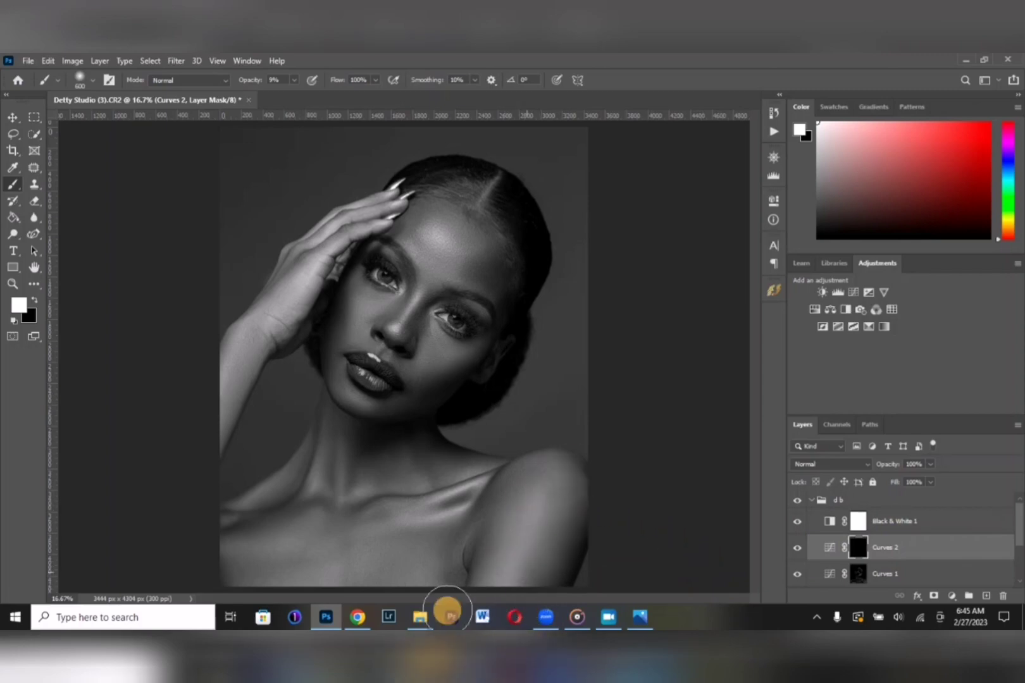
{"action": "mouse_move", "coordinate": [324, 552]}
{"action": "left_mouse_down"}
{"action": "mouse_move", "coordinate": [267, 546]}
{"action": "mouse_move", "coordinate": [435, 521]}
{"action": "mouse_move", "coordinate": [452, 511]}
{"action": "mouse_move", "coordinate": [406, 525]}
{"action": "mouse_move", "coordinate": [478, 506]}
{"action": "mouse_move", "coordinate": [493, 479]}
{"action": "mouse_move", "coordinate": [442, 496]}
{"action": "mouse_move", "coordinate": [472, 461]}
{"action": "mouse_move", "coordinate": [415, 476]}
{"action": "left_mouse_up"}
{"action": "key", "text": "]"}
{"action": "mouse_move", "coordinate": [354, 485]}
{"action": "left_mouse_down"}
{"action": "mouse_move", "coordinate": [332, 501]}
{"action": "mouse_move", "coordinate": [334, 469]}
{"action": "mouse_move", "coordinate": [320, 485]}
{"action": "mouse_move", "coordinate": [320, 453]}
{"action": "mouse_move", "coordinate": [293, 494]}
{"action": "mouse_move", "coordinate": [293, 471]}
{"action": "mouse_move", "coordinate": [257, 497]}
{"action": "mouse_move", "coordinate": [279, 480]}
{"action": "left_mouse_up"}
Dodge the forearm and the back of the raised hand on the Curves 2 mask.
{"action": "key", "text": "["}
{"action": "key", "text": "]"}
{"action": "key", "text": "]"}
{"action": "key", "text": "]"}
{"action": "mouse_move", "coordinate": [253, 347]}
{"action": "left_mouse_down"}
{"action": "mouse_move", "coordinate": [266, 319]}
{"action": "mouse_move", "coordinate": [243, 335]}
{"action": "mouse_move", "coordinate": [243, 361]}
{"action": "mouse_move", "coordinate": [343, 234]}
{"action": "mouse_move", "coordinate": [344, 244]}
{"action": "mouse_move", "coordinate": [323, 242]}
{"action": "left_mouse_up"}
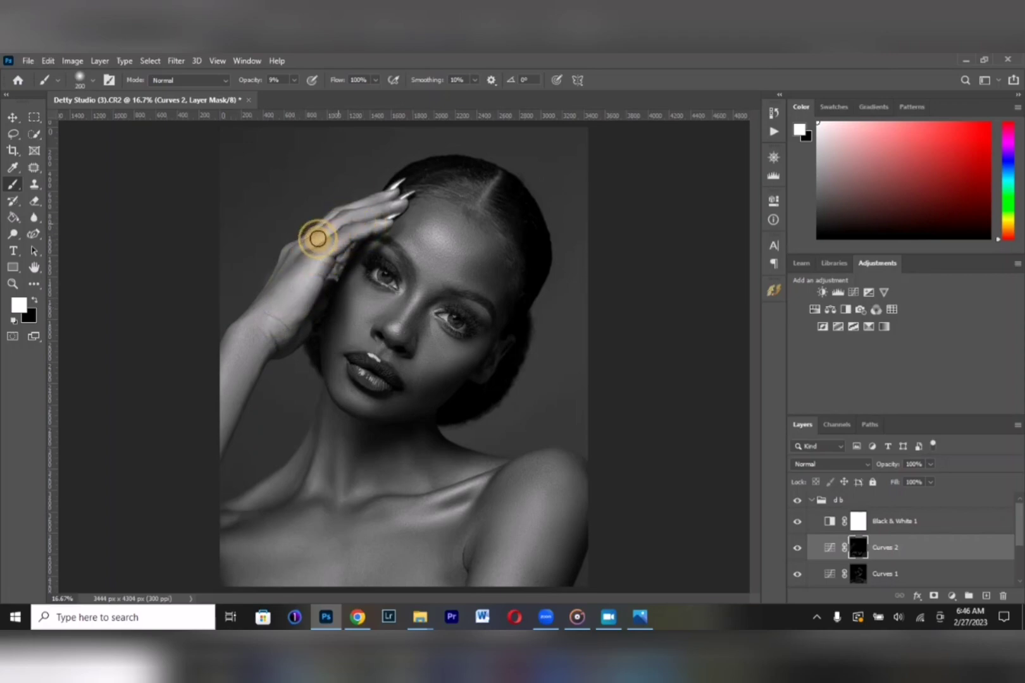
Dodge the highlights of the forehead and cheek on the Curves 2 mask with a 250 to 300 px brush.
{"action": "left_click", "coordinate": [425, 224]}
{"action": "key", "text": "bracketleft"}
{"action": "key", "text": "bracketleft"}
{"action": "key", "text": "bracketleft"}
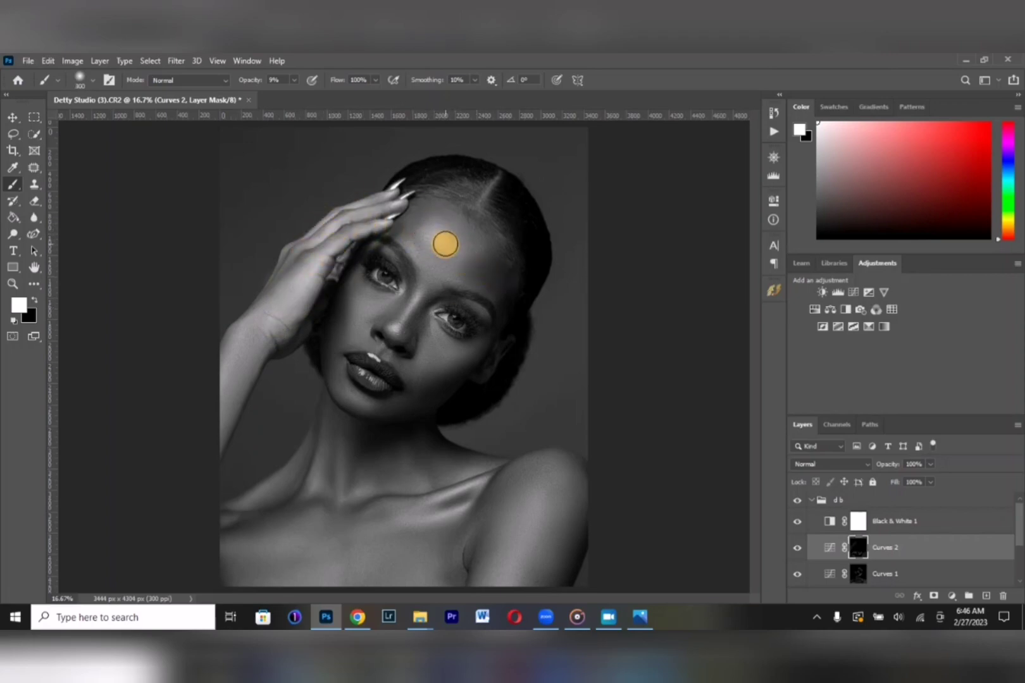
{"action": "left_click", "coordinate": [430, 227]}
{"action": "mouse_move", "coordinate": [420, 217]}
{"action": "left_mouse_down"}
{"action": "mouse_move", "coordinate": [476, 245]}
{"action": "mouse_move", "coordinate": [456, 256]}
{"action": "mouse_move", "coordinate": [427, 246]}
{"action": "mouse_move", "coordinate": [478, 250]}
{"action": "mouse_move", "coordinate": [427, 308]}
{"action": "mouse_move", "coordinate": [393, 327]}
{"action": "mouse_move", "coordinate": [358, 308]}
{"action": "mouse_move", "coordinate": [373, 298]}
{"action": "mouse_move", "coordinate": [355, 311]}
{"action": "mouse_move", "coordinate": [373, 360]}
{"action": "mouse_move", "coordinate": [468, 352]}
{"action": "mouse_move", "coordinate": [419, 343]}
{"action": "mouse_move", "coordinate": [449, 370]}
{"action": "mouse_move", "coordinate": [421, 398]}
{"action": "mouse_move", "coordinate": [339, 396]}
{"action": "mouse_move", "coordinate": [356, 307]}
{"action": "mouse_move", "coordinate": [368, 343]}
{"action": "mouse_move", "coordinate": [450, 356]}
{"action": "left_mouse_up"}
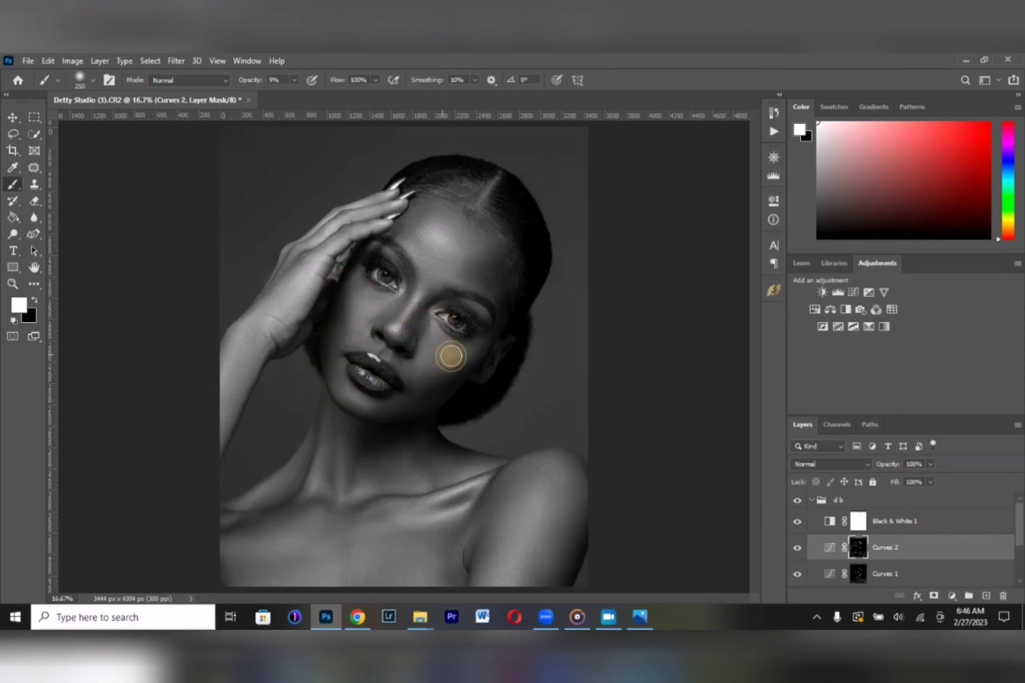
Dodge beside the nose on the Curves 2 mask with a 200 px brush, and collapse the d b group with Black & White 1 hidden.
{"action": "key", "text": "bracketleft"}
{"action": "mouse_move", "coordinate": [416, 322]}
{"action": "left_mouse_down"}
{"action": "mouse_move", "coordinate": [421, 293]}
{"action": "mouse_move", "coordinate": [411, 312]}
{"action": "left_mouse_up"}
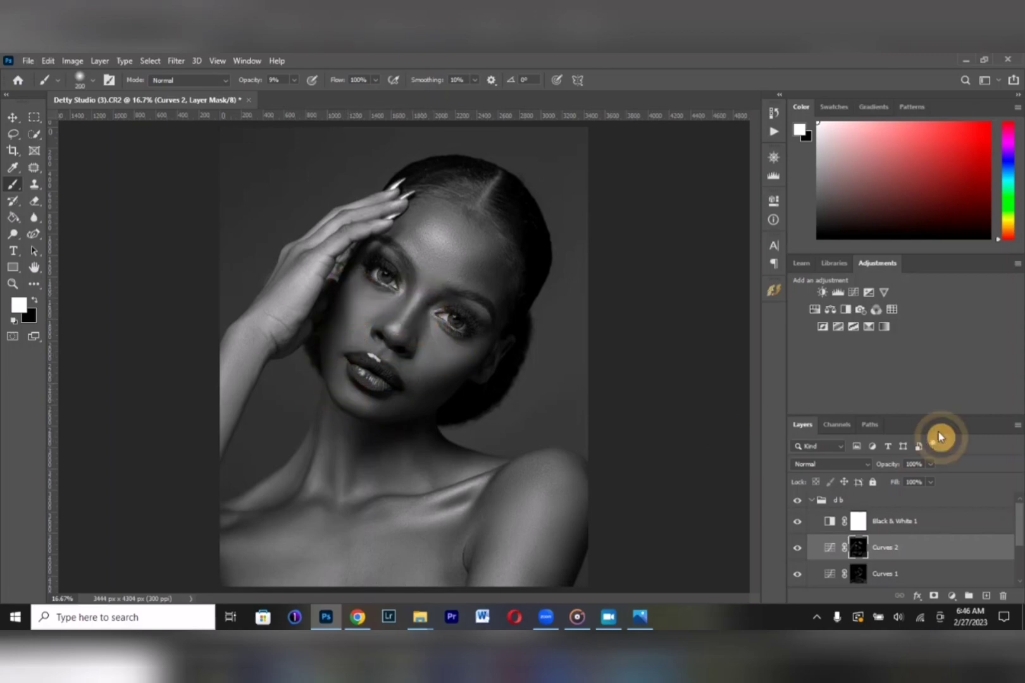
{"action": "left_click", "coordinate": [813, 517]}
{"action": "key", "text": "x"}
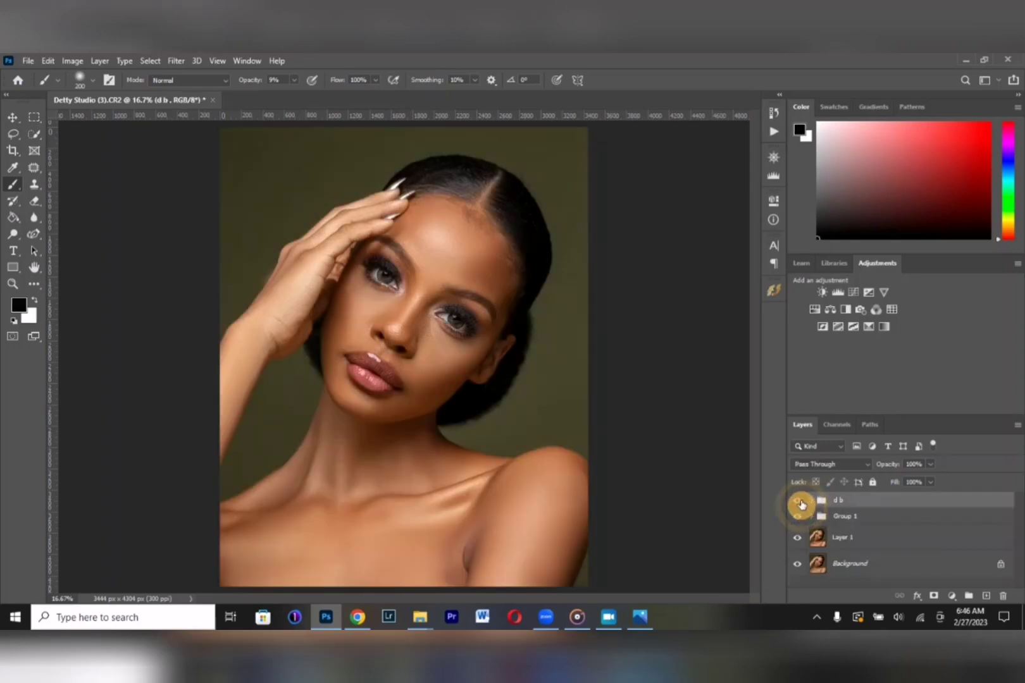
Compare the portrait with and without the d b group's dodging and burning, up close and in full, and leave the group visible.
{"action": "left_click", "coordinate": [801, 502]}
{"action": "left_click", "coordinate": [801, 503]}
{"action": "left_click", "coordinate": [801, 503]}
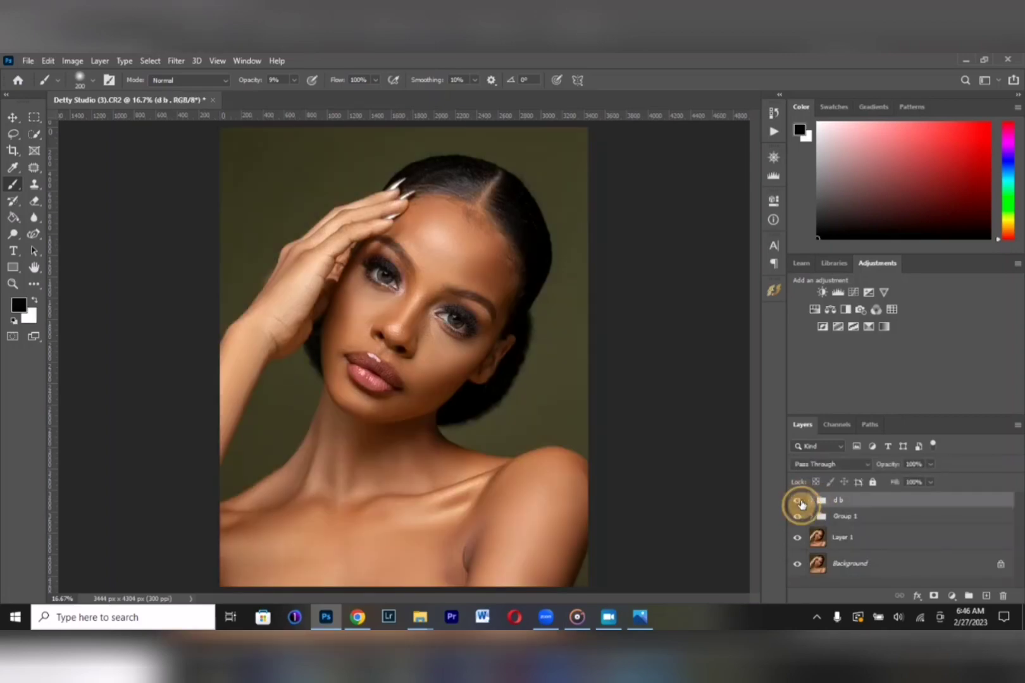
{"action": "left_click", "coordinate": [801, 503]}
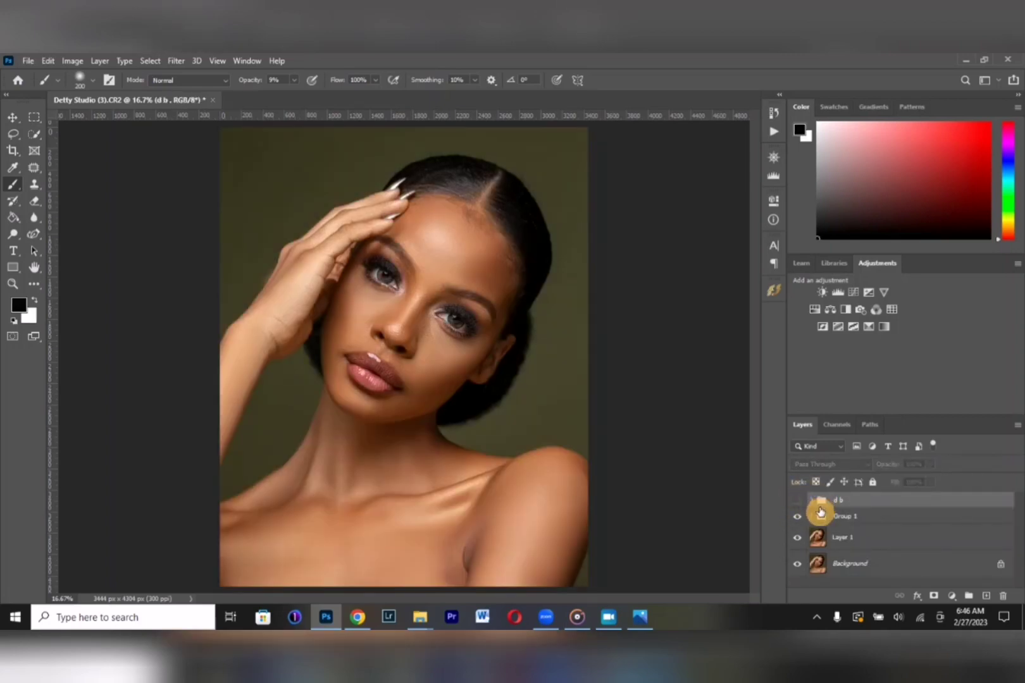
{"action": "key", "text": "ctrl+plus"}
{"action": "key", "text": "ctrl+plus"}
{"action": "scroll", "coordinate": [487, 301], "scroll_direction": "down", "scroll_amount": 1}
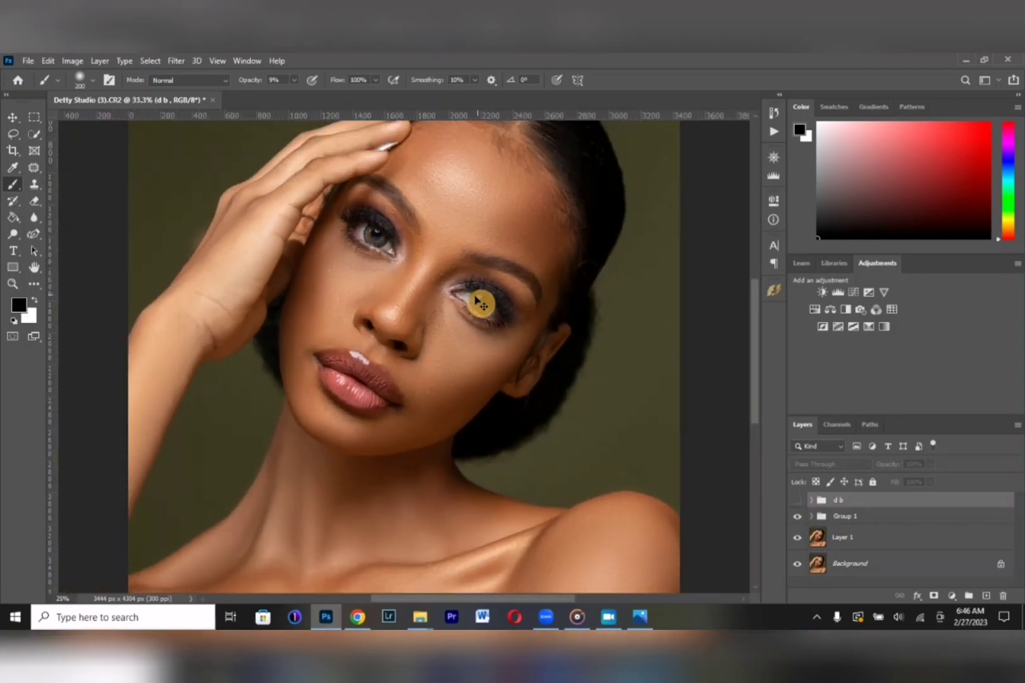
{"action": "scroll", "coordinate": [486, 300], "scroll_direction": "up", "scroll_amount": 2}
{"action": "scroll", "coordinate": [476, 301], "scroll_direction": "down", "scroll_amount": 4}
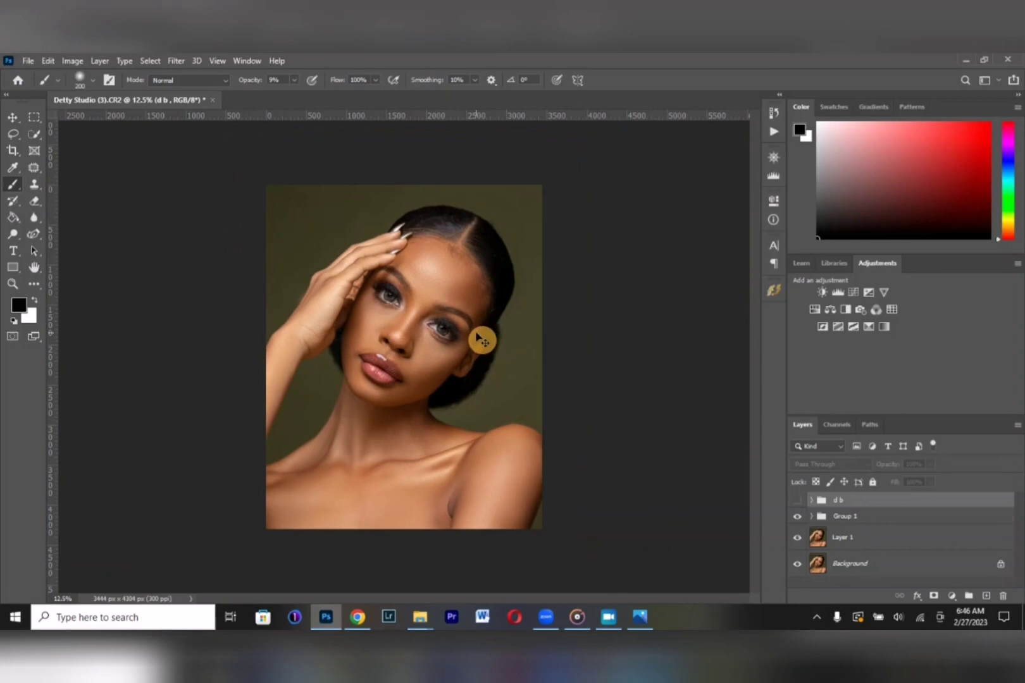
{"action": "scroll", "coordinate": [483, 341], "scroll_direction": "up", "scroll_amount": 1}
{"action": "scroll", "coordinate": [570, 379], "scroll_direction": "down", "scroll_amount": 1}
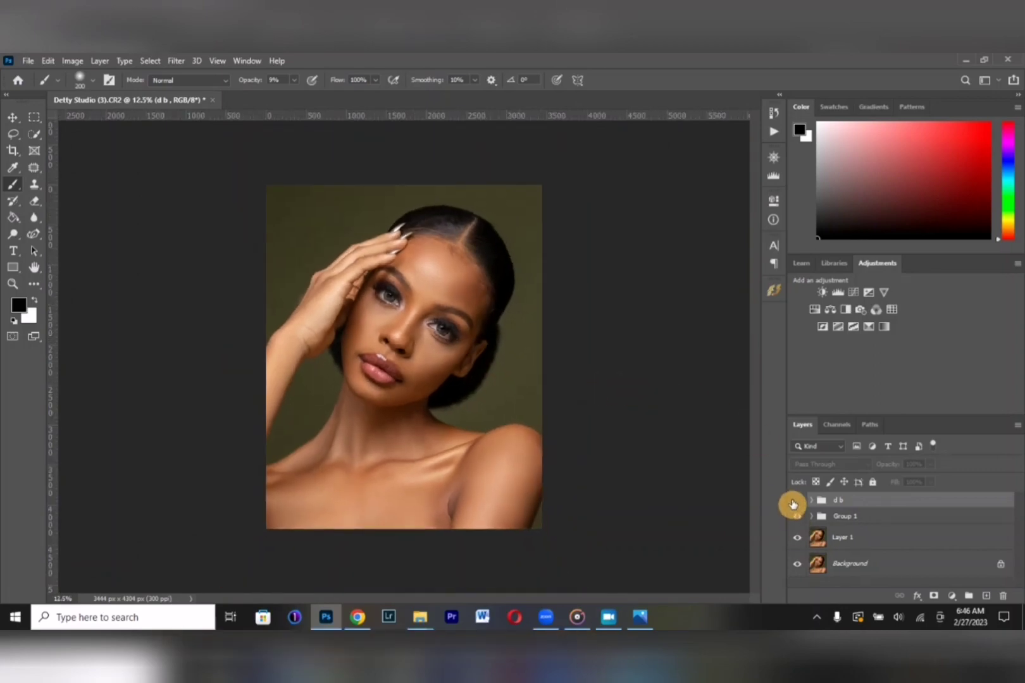
{"action": "left_click", "coordinate": [795, 502]}
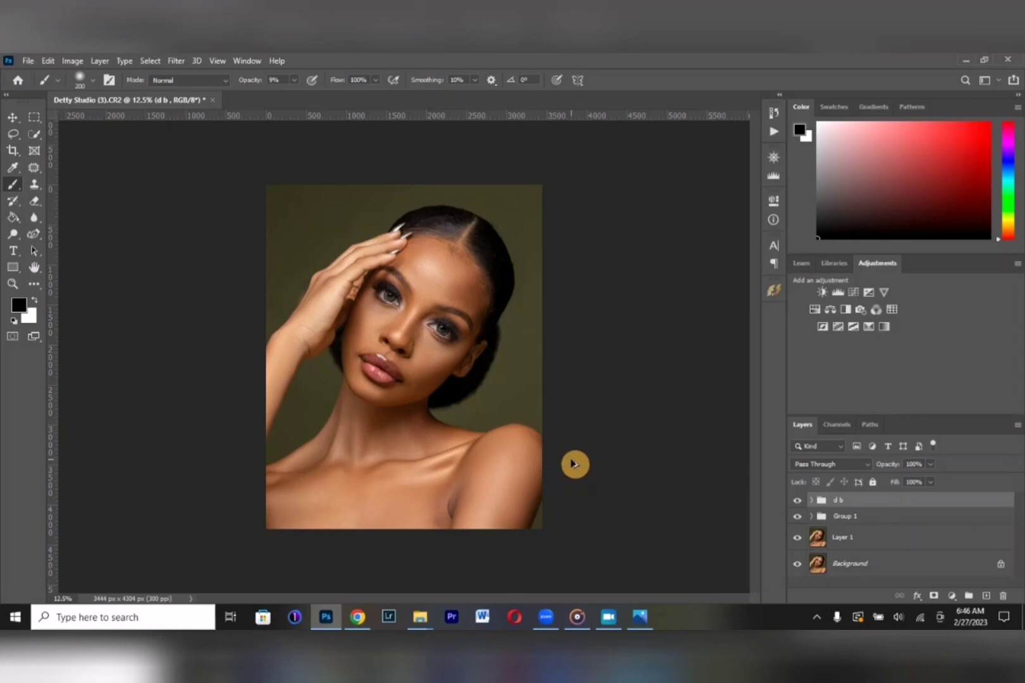
Stamp all visible layers into a new merged layer above the d b group.
{"action": "key", "text": "ctrl+shift+alt+e"}
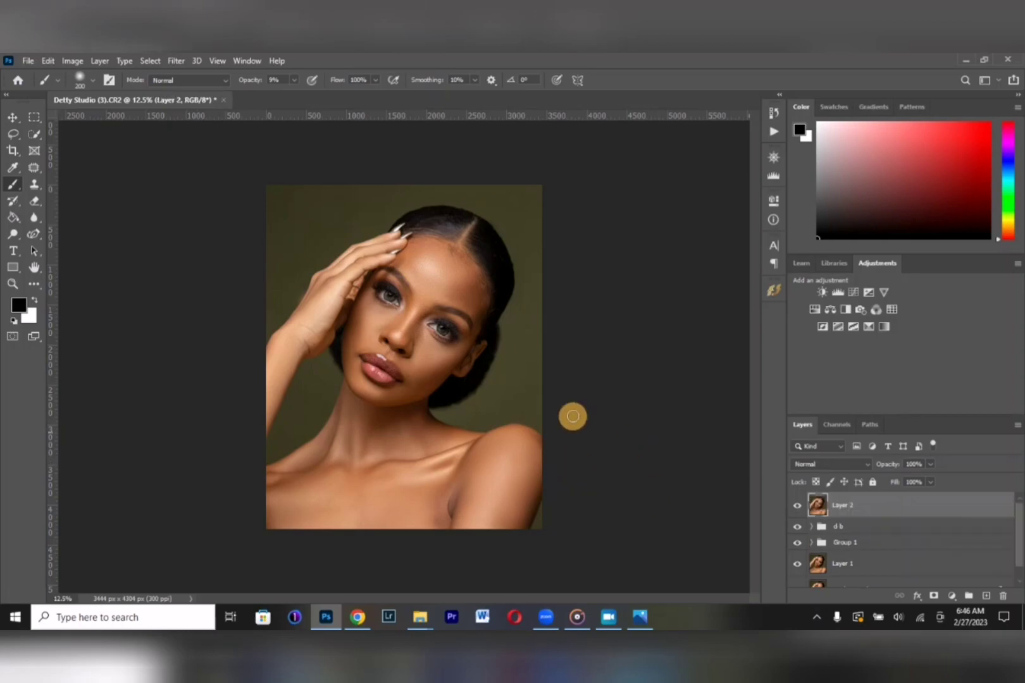
{"action": "scroll", "coordinate": [493, 415], "scroll_direction": "up", "scroll_amount": 5}
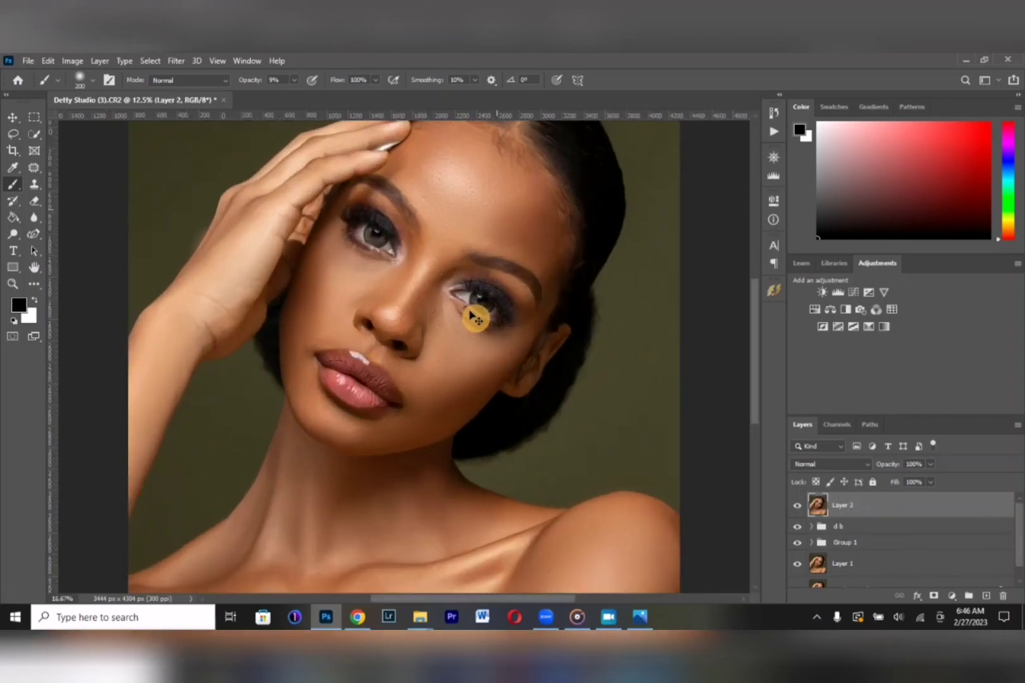
{"action": "scroll", "coordinate": [441, 348], "scroll_direction": "down", "scroll_amount": 3}
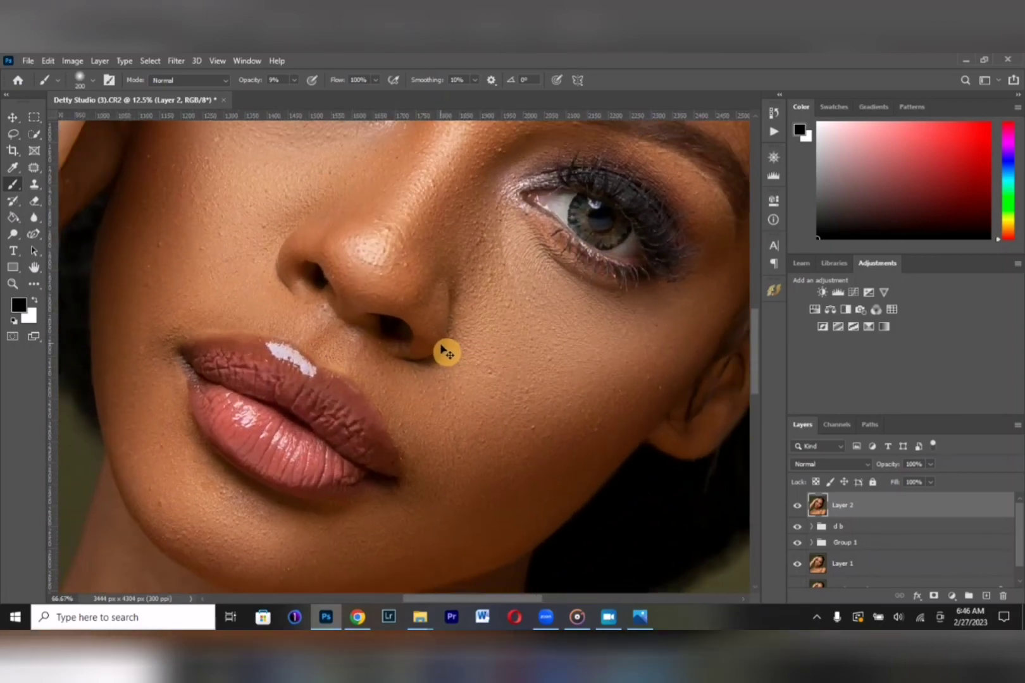
{"action": "scroll", "coordinate": [463, 365], "scroll_direction": "down", "scroll_amount": 2}
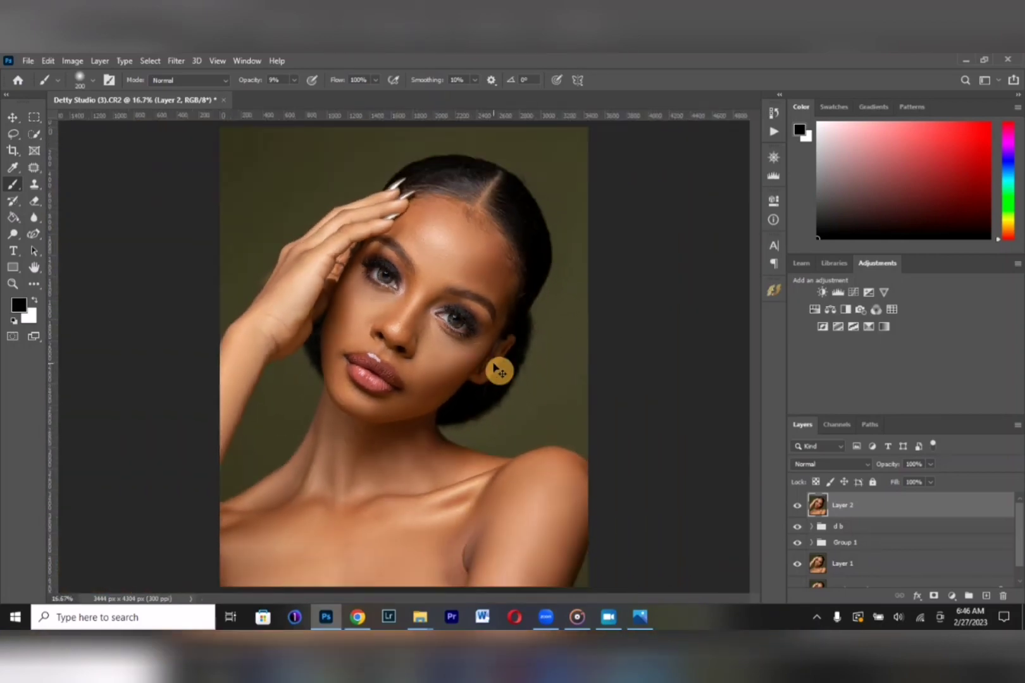
{"action": "scroll", "coordinate": [499, 370], "scroll_direction": "down", "scroll_amount": 1}
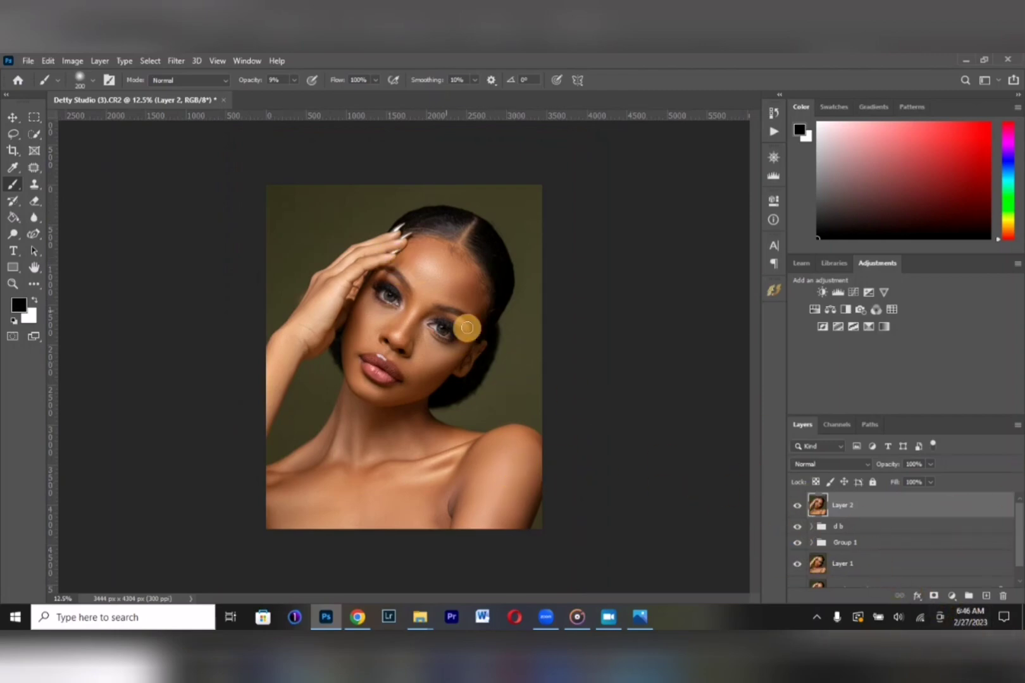
Select the woman with Select Subject and invert the selection to cover the background.
{"action": "left_click", "coordinate": [150, 61]}
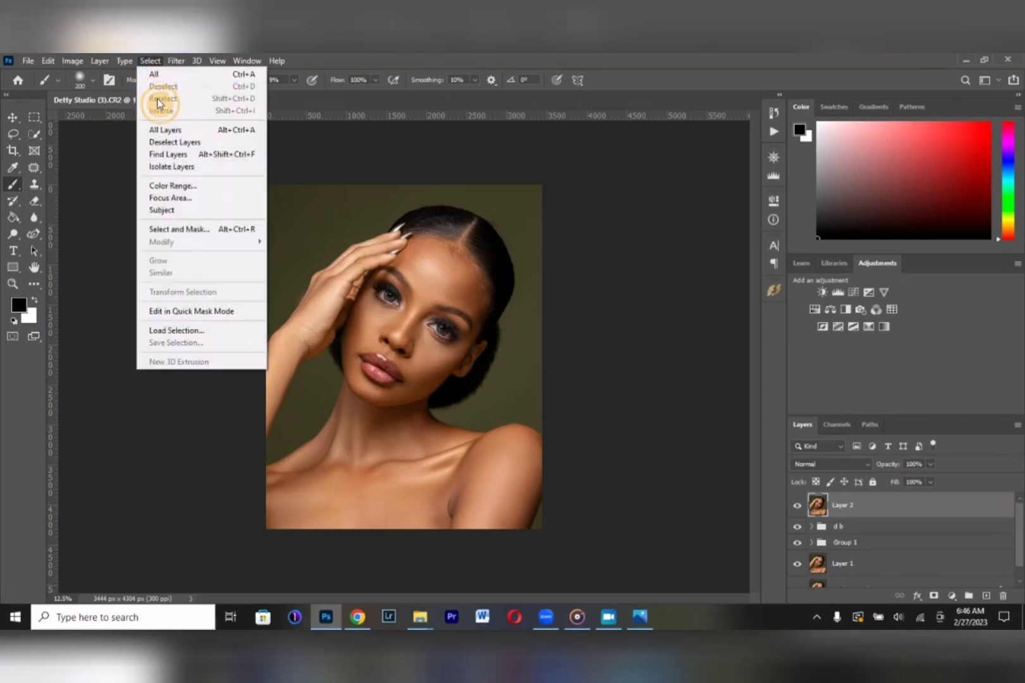
{"action": "left_click", "coordinate": [200, 212]}
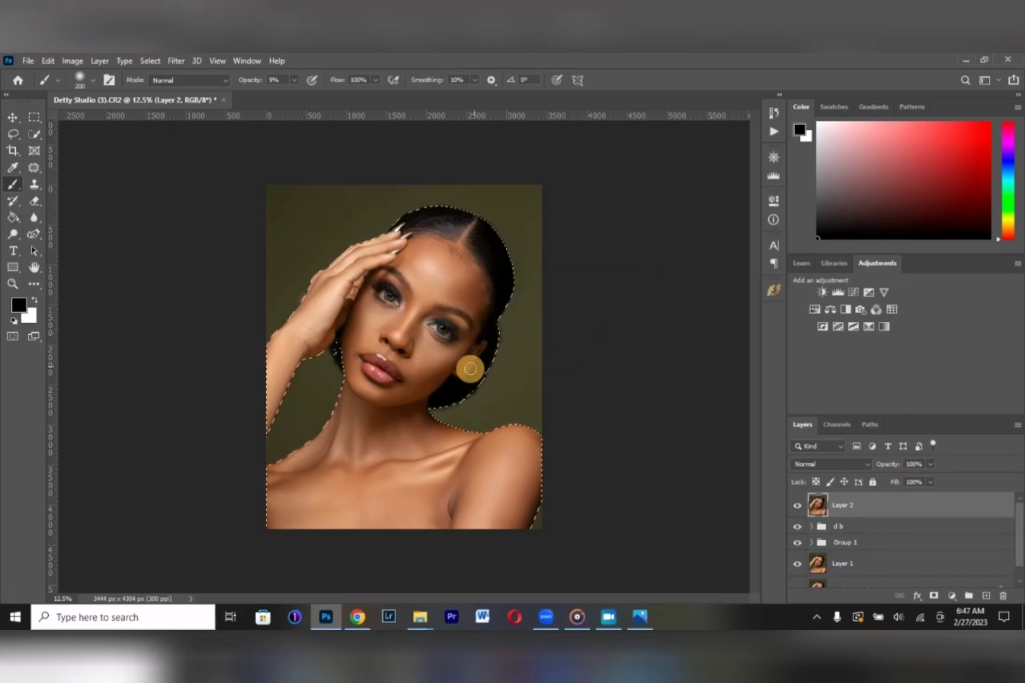
{"action": "right_click", "coordinate": [532, 306]}
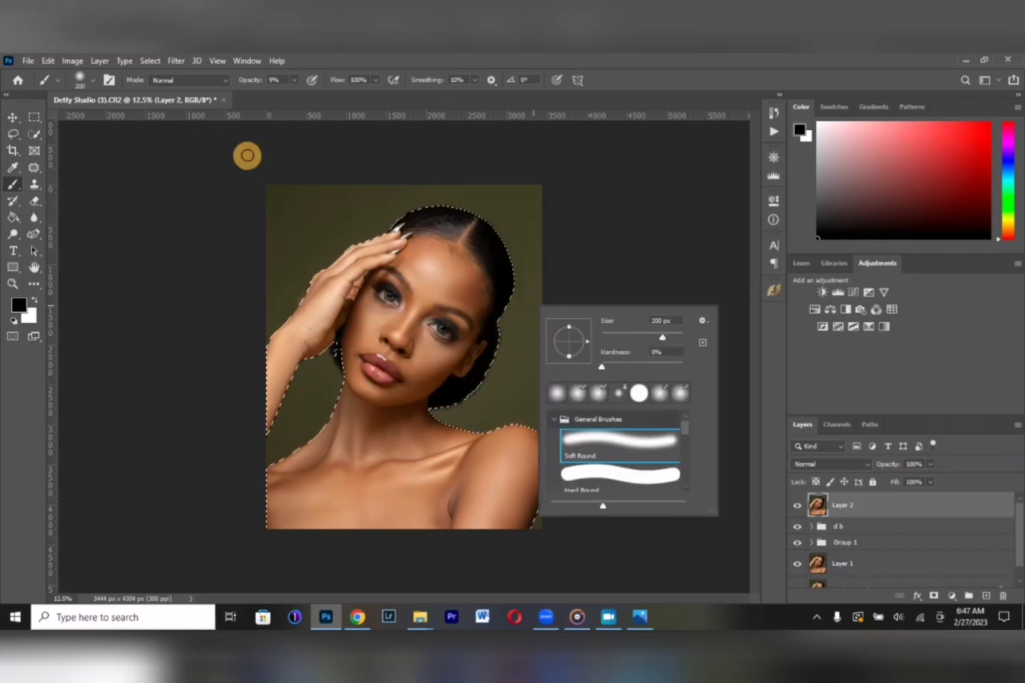
{"action": "left_click", "coordinate": [19, 141]}
{"action": "right_click", "coordinate": [297, 215]}
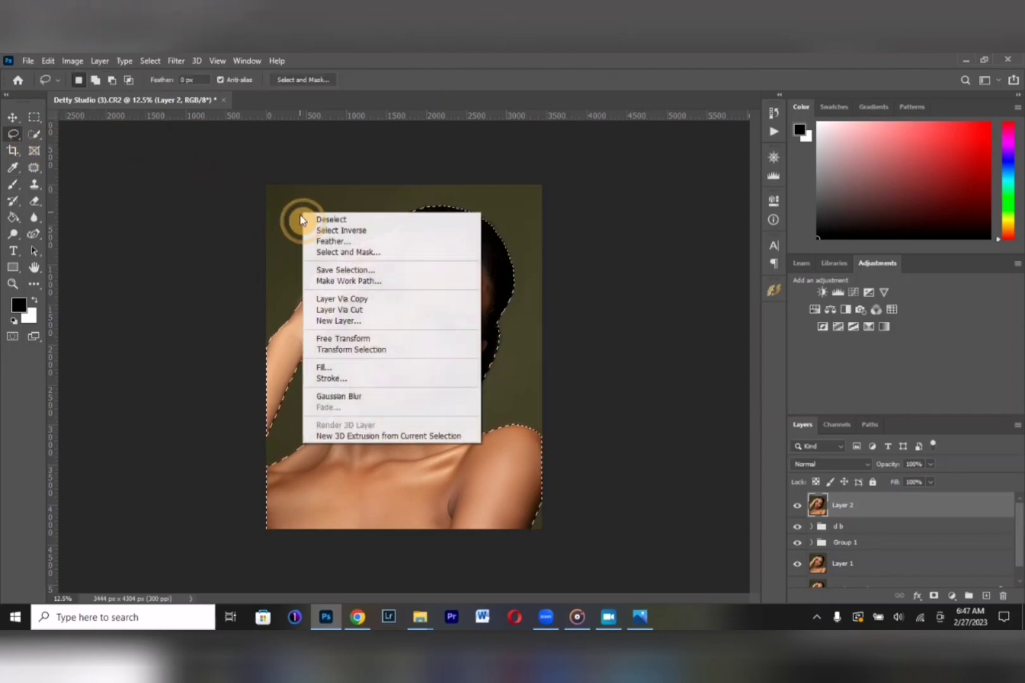
{"action": "left_click", "coordinate": [353, 236]}
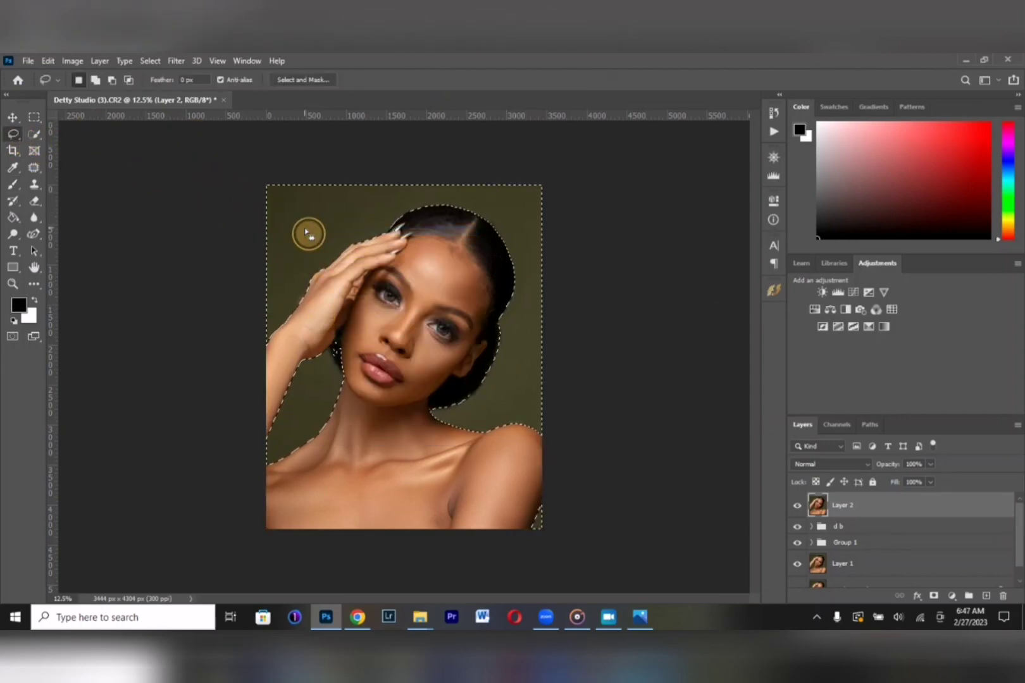
Feather the background selection by 2 pixels.
{"action": "right_click", "coordinate": [307, 233]}
{"action": "left_click", "coordinate": [354, 258]}
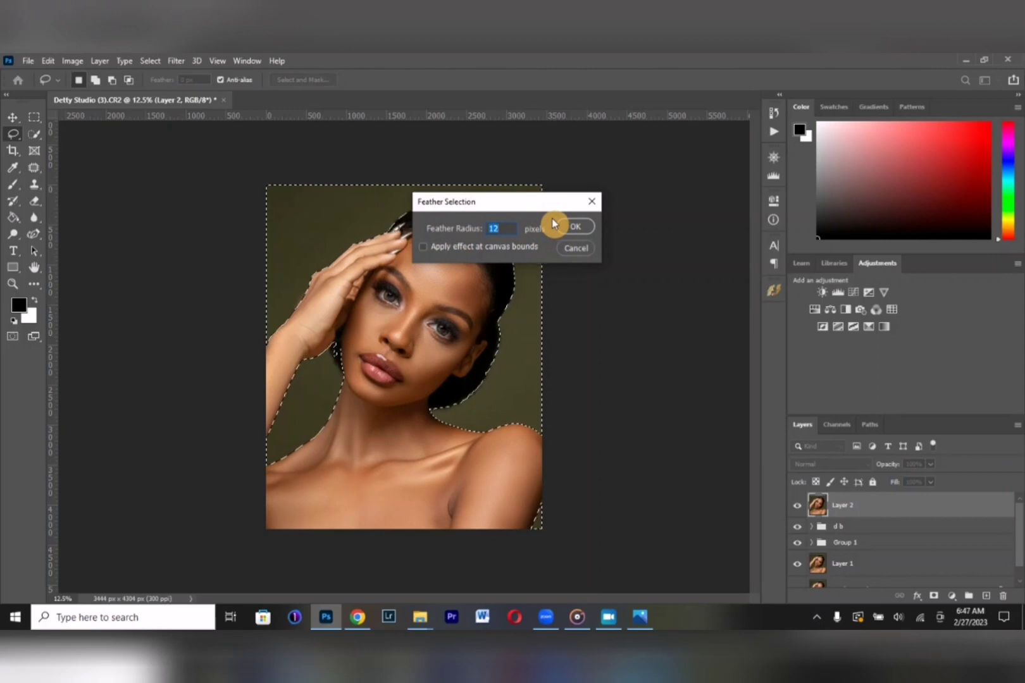
{"action": "type", "text": "2"}
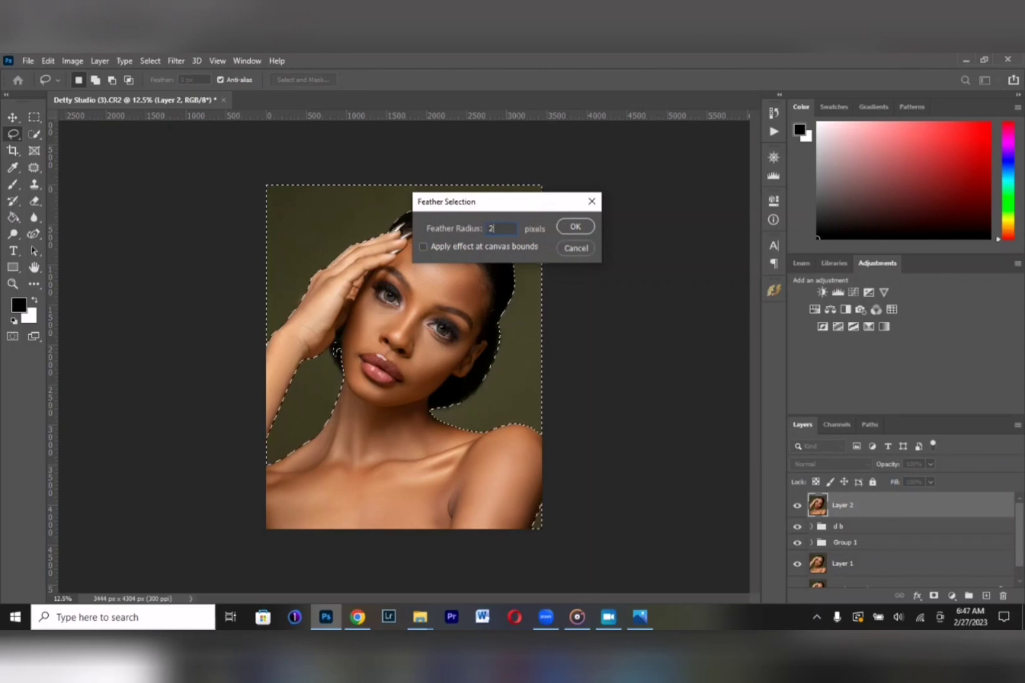
{"action": "left_click", "coordinate": [575, 229]}
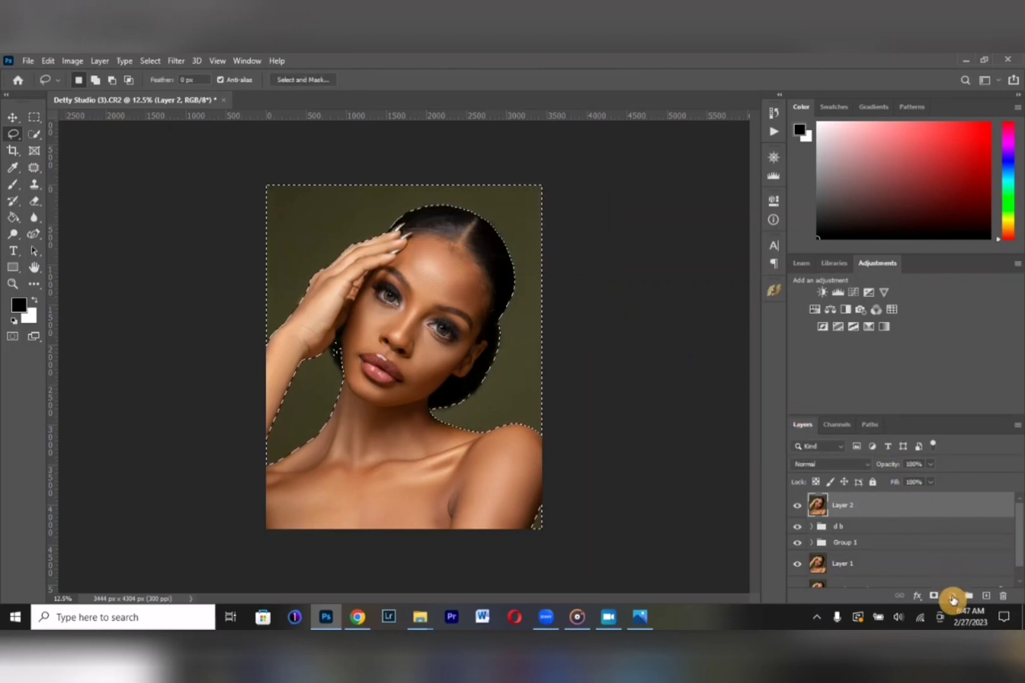
Try recoloring the background with a masked Hue/Saturation layer at Hue -25 and Saturation -12, and delete that layer.
{"action": "left_click", "coordinate": [953, 598]}
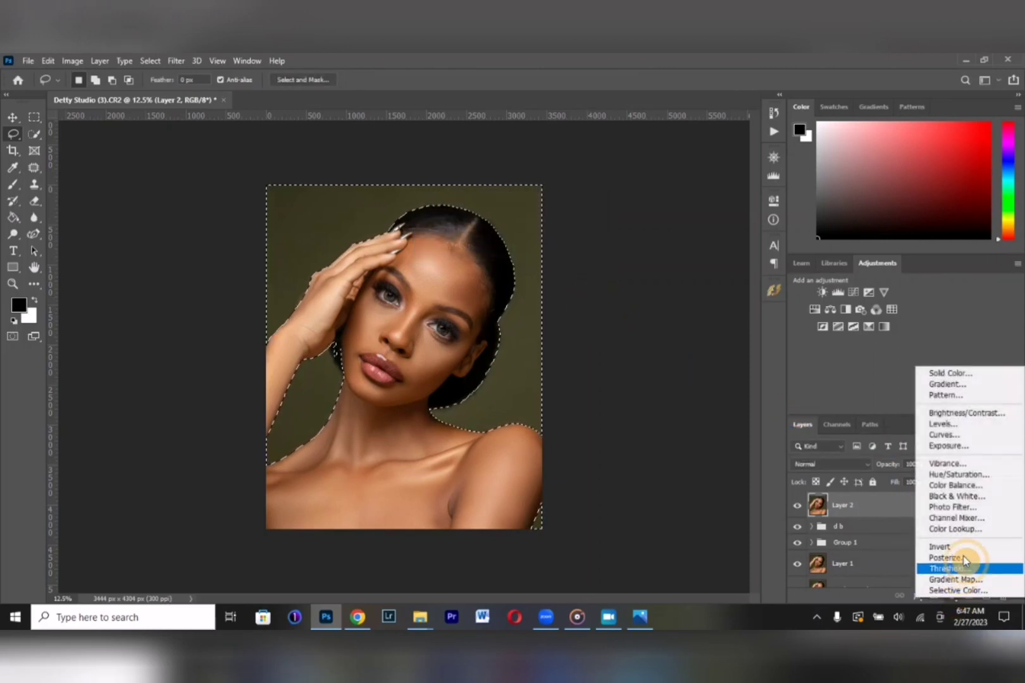
{"action": "left_click", "coordinate": [981, 478]}
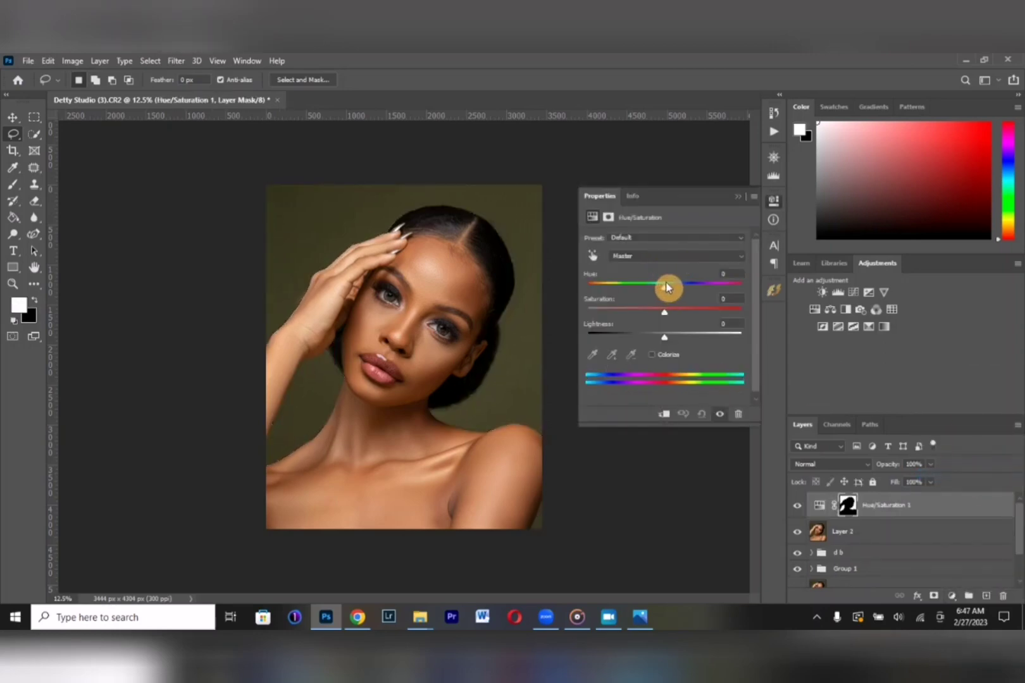
{"action": "left_click_drag", "start_coordinate": [665, 288], "coordinate": [677, 315]}
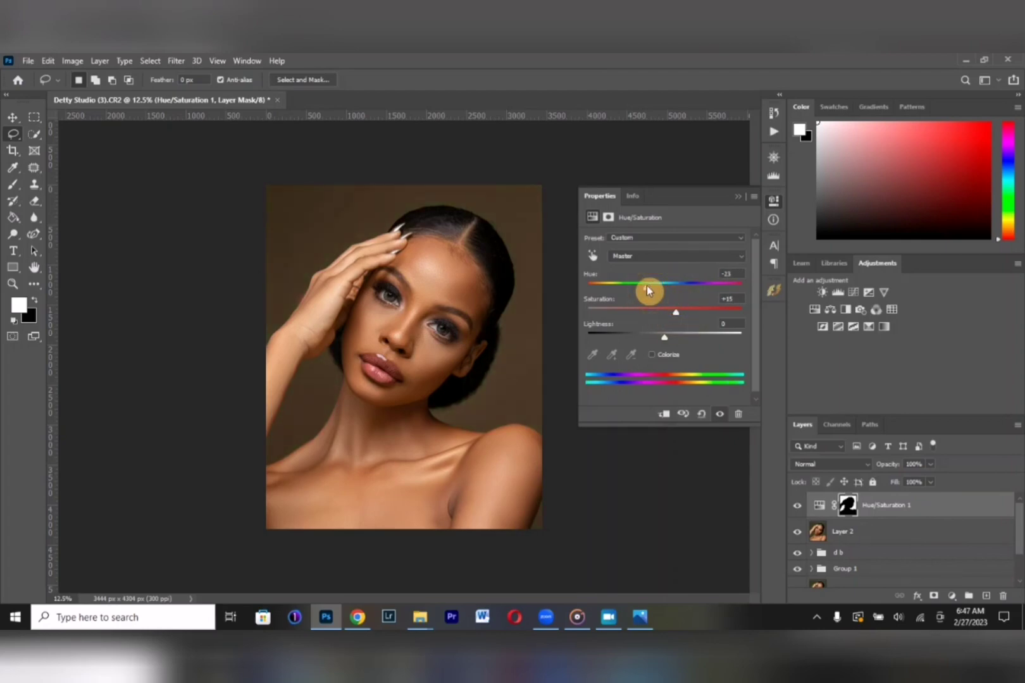
{"action": "left_click_drag", "start_coordinate": [675, 311], "coordinate": [644, 292]}
{"action": "mouse_move", "coordinate": [640, 290]}
{"action": "left_mouse_down"}
{"action": "mouse_move", "coordinate": [652, 290]}
{"action": "mouse_move", "coordinate": [633, 293]}
{"action": "left_mouse_up"}
{"action": "left_click_drag", "start_coordinate": [701, 299], "coordinate": [647, 321]}
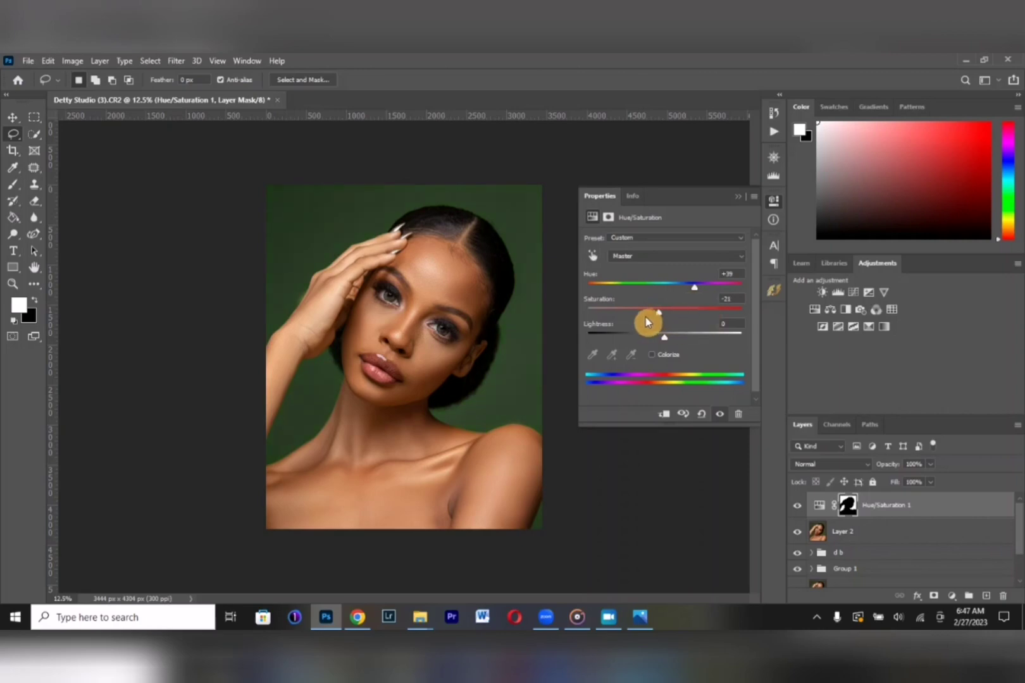
{"action": "left_click_drag", "start_coordinate": [699, 290], "coordinate": [646, 299]}
{"action": "left_click", "coordinate": [744, 199]}
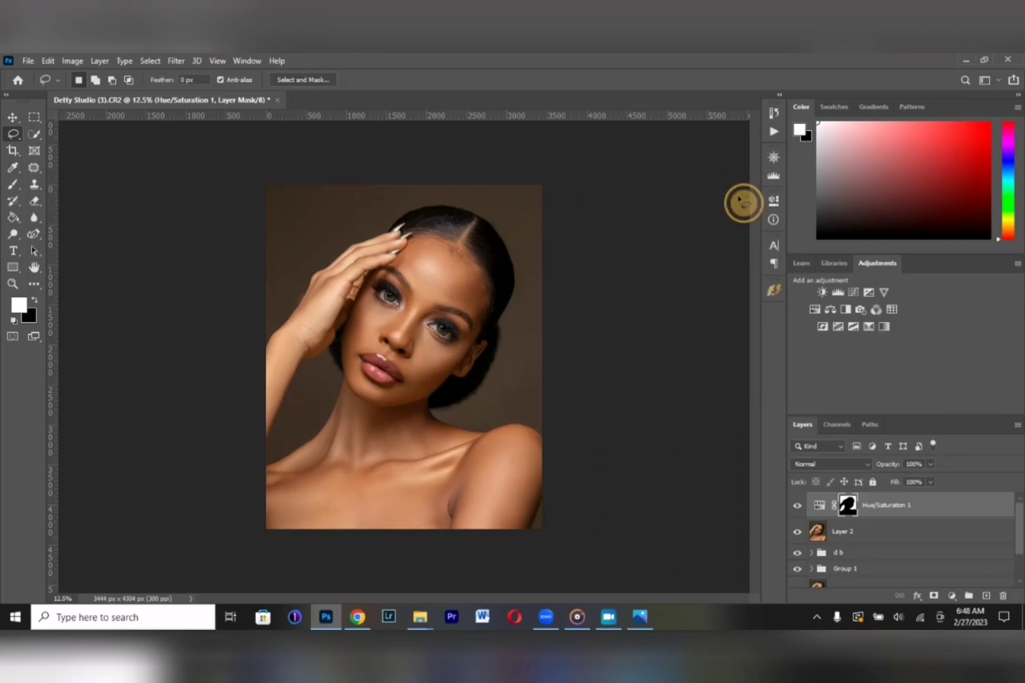
{"action": "left_click", "coordinate": [1003, 596]}
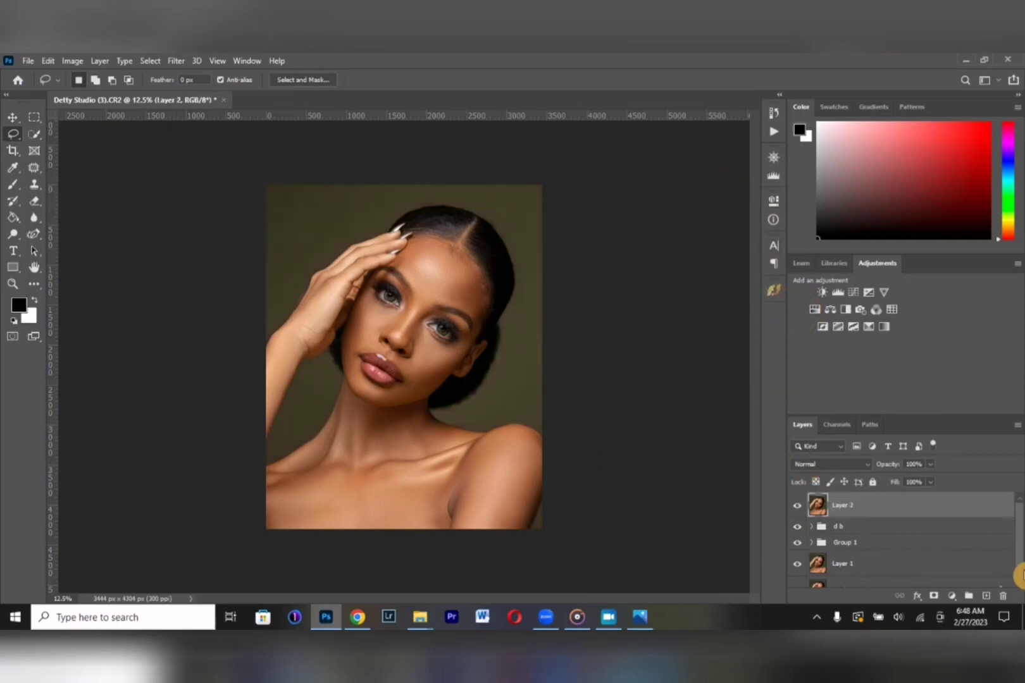
Try an unmasked Selective Color layer with Cyan at -17% in the Reds, and undo back to the feathered background selection.
{"action": "left_click", "coordinate": [952, 595]}
{"action": "left_click", "coordinate": [960, 588]}
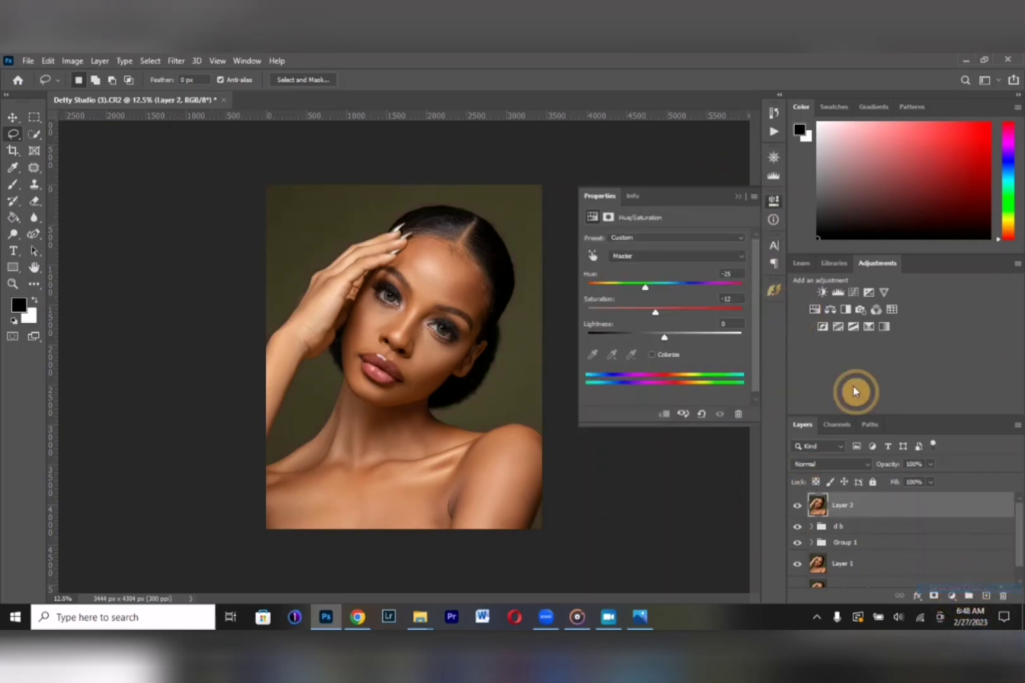
{"action": "left_click_drag", "start_coordinate": [670, 282], "coordinate": [644, 283]}
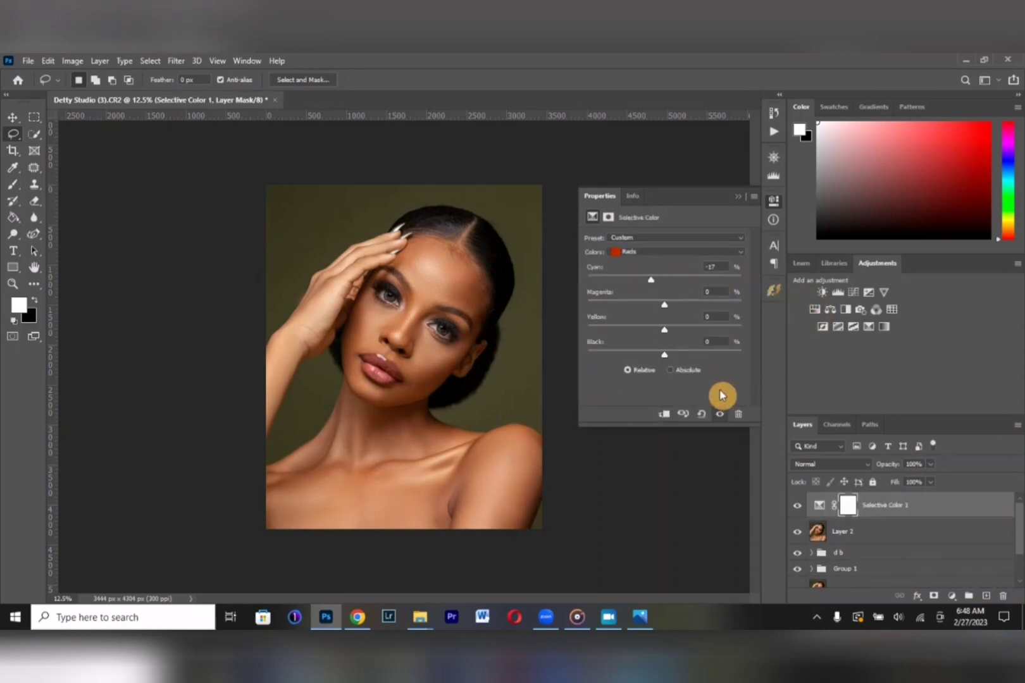
{"action": "key", "text": "ctrl+z"}
{"action": "key", "text": "ctrl+z"}
{"action": "key", "text": "ctrl+z"}
{"action": "key", "text": "ctrl+z"}
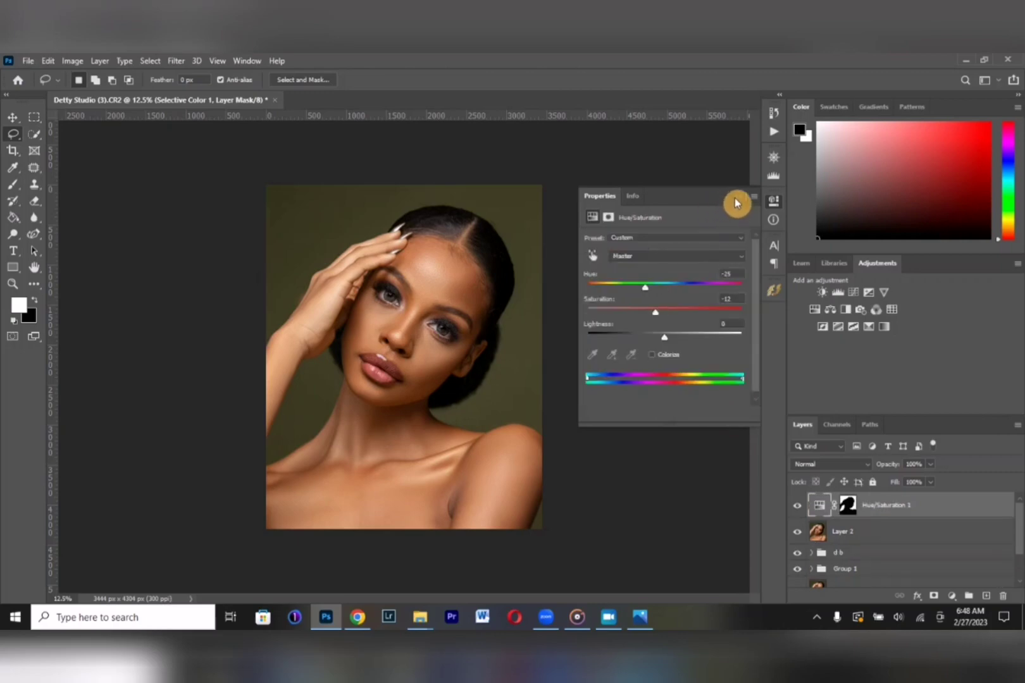
{"action": "left_click", "coordinate": [738, 197]}
{"action": "key", "text": "ctrl+z"}
{"action": "key", "text": "ctrl+z"}
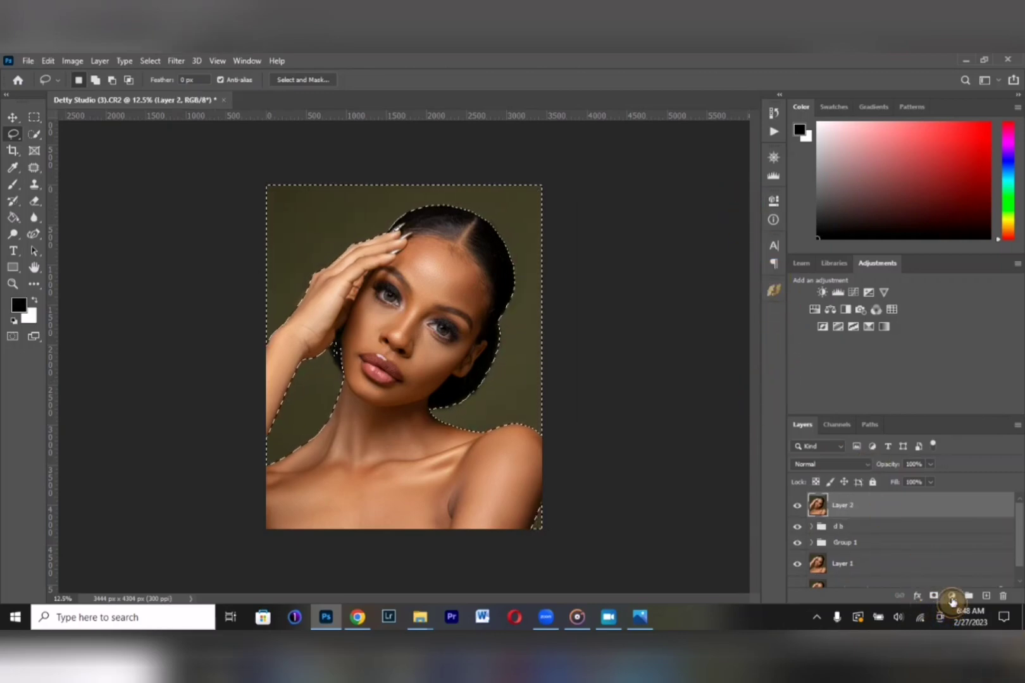
Add a Selective Color layer masked to the background and set its Reds to Cyan -77% and Magenta -52%.
{"action": "left_click", "coordinate": [952, 595]}
{"action": "left_click", "coordinate": [958, 590]}
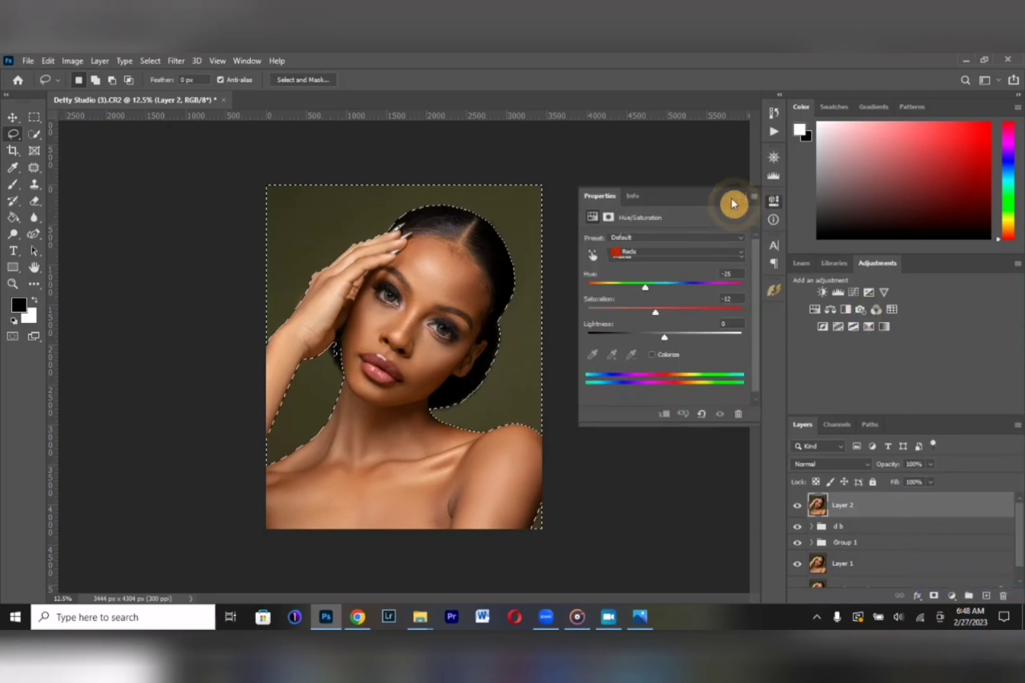
{"action": "left_click_drag", "start_coordinate": [635, 282], "coordinate": [623, 308]}
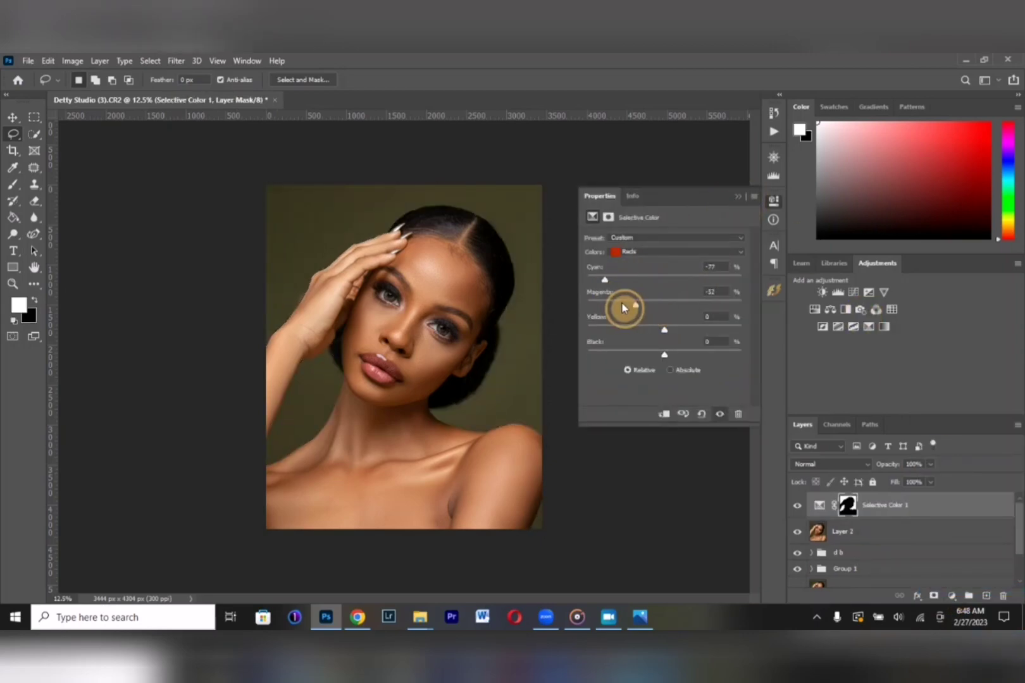
Shift the background toward brown by setting the Yellows to Cyan -96% and Magenta +16% and reducing their Yellow amount.
{"action": "left_click", "coordinate": [664, 254]}
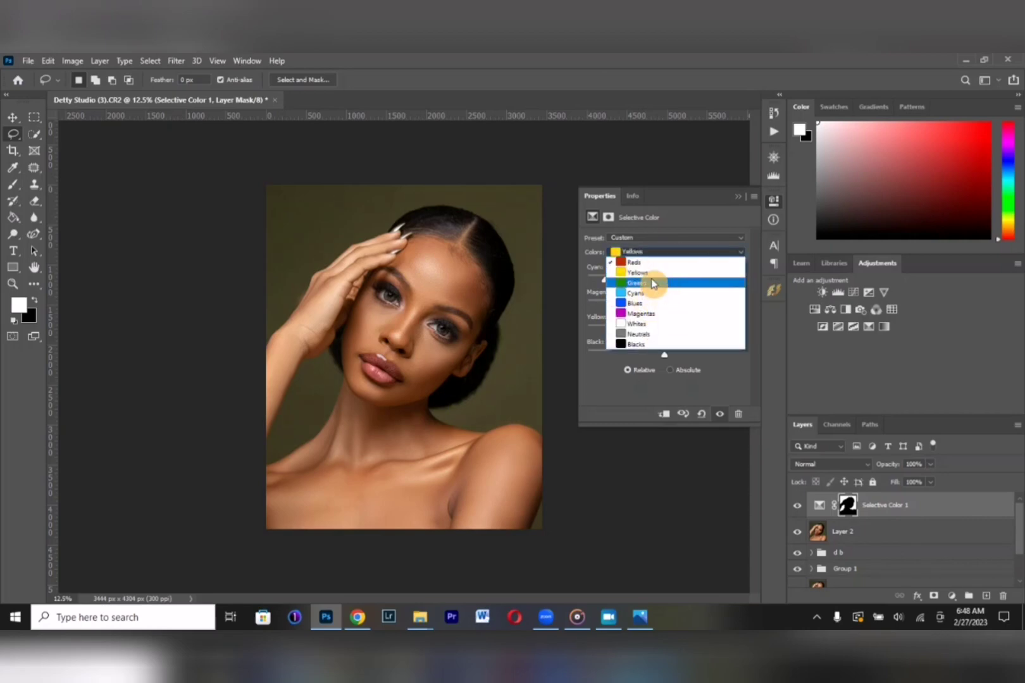
{"action": "left_click", "coordinate": [655, 272]}
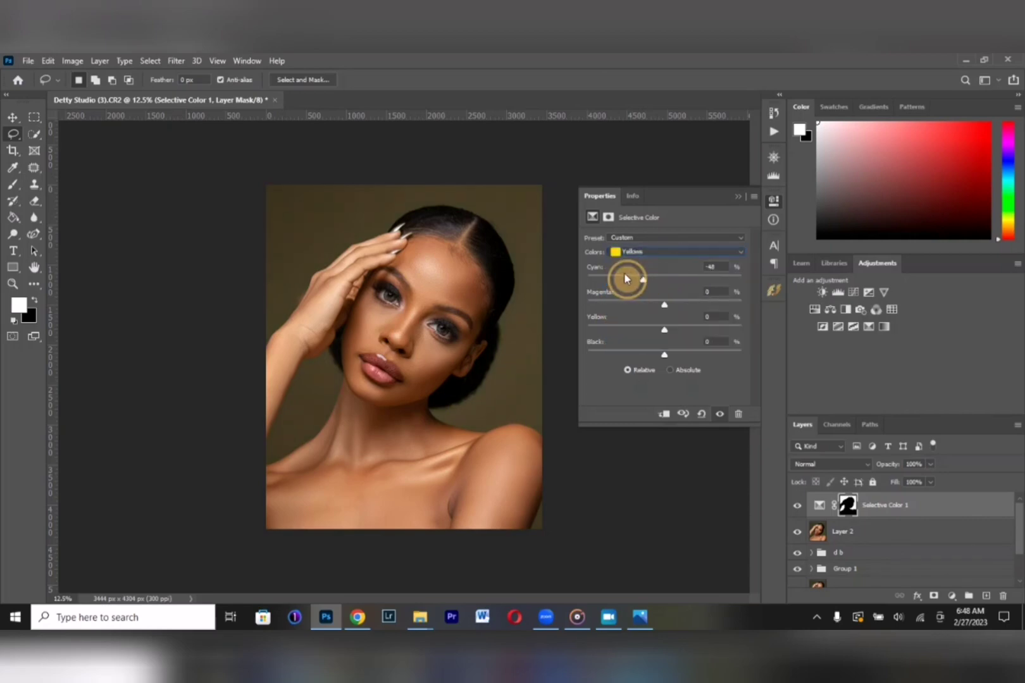
{"action": "left_click_drag", "start_coordinate": [625, 278], "coordinate": [636, 331]}
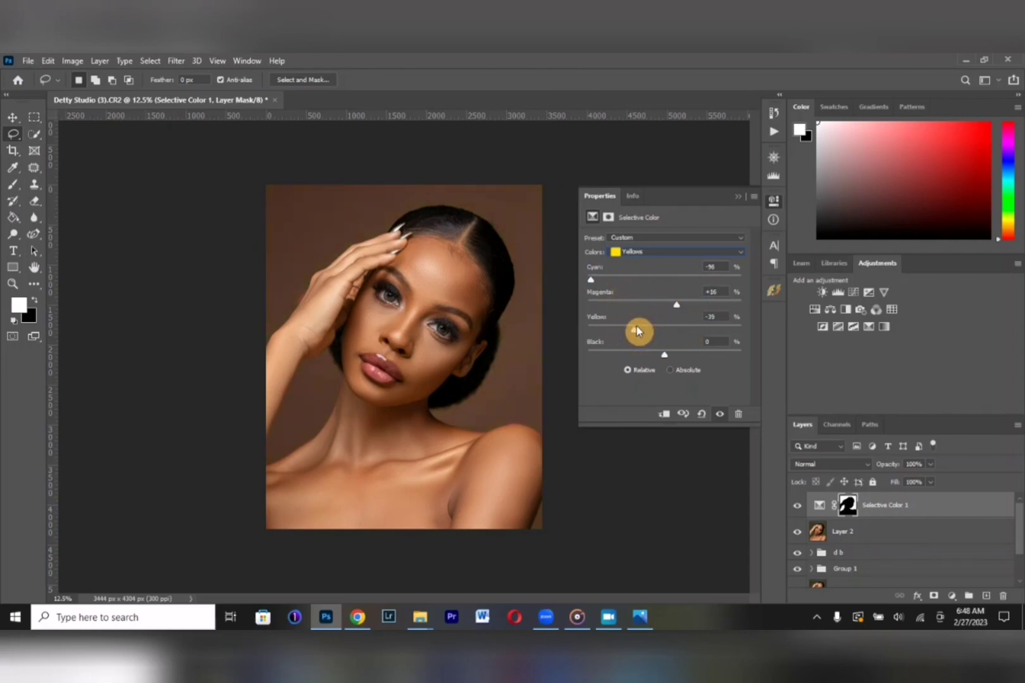
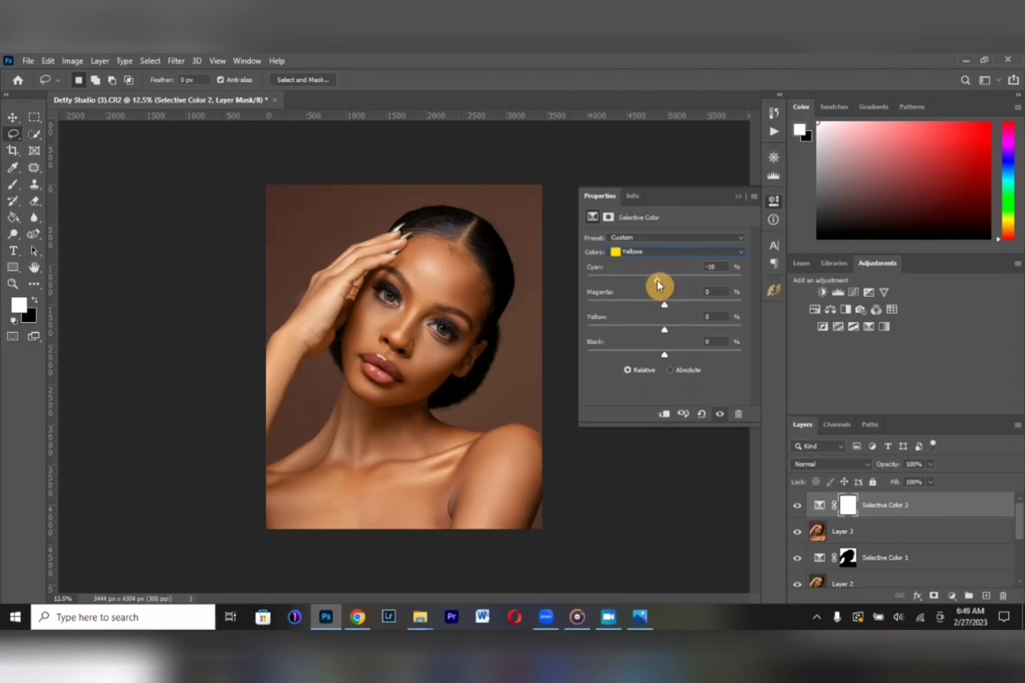
In the unmasked Selective Color layer, set the Yellows to Magenta -7% and Yellow +3%, and the Blacks to Black +1%.
{"action": "left_click_drag", "start_coordinate": [666, 332], "coordinate": [671, 332]}
{"action": "left_click_drag", "start_coordinate": [665, 307], "coordinate": [658, 304]}
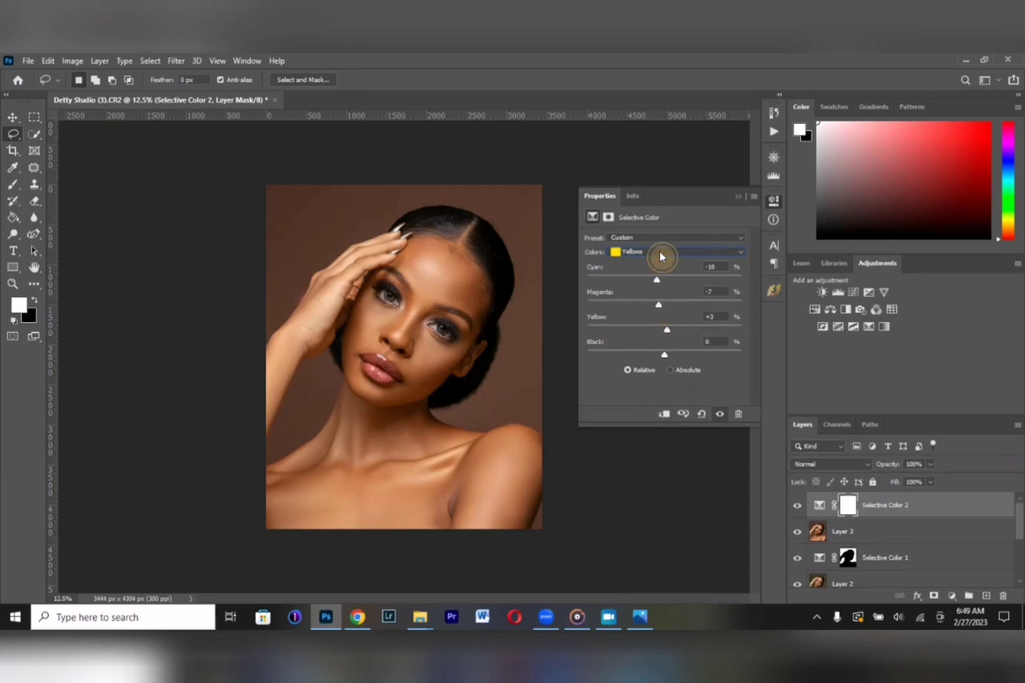
{"action": "left_click", "coordinate": [660, 257]}
{"action": "left_click", "coordinate": [665, 344]}
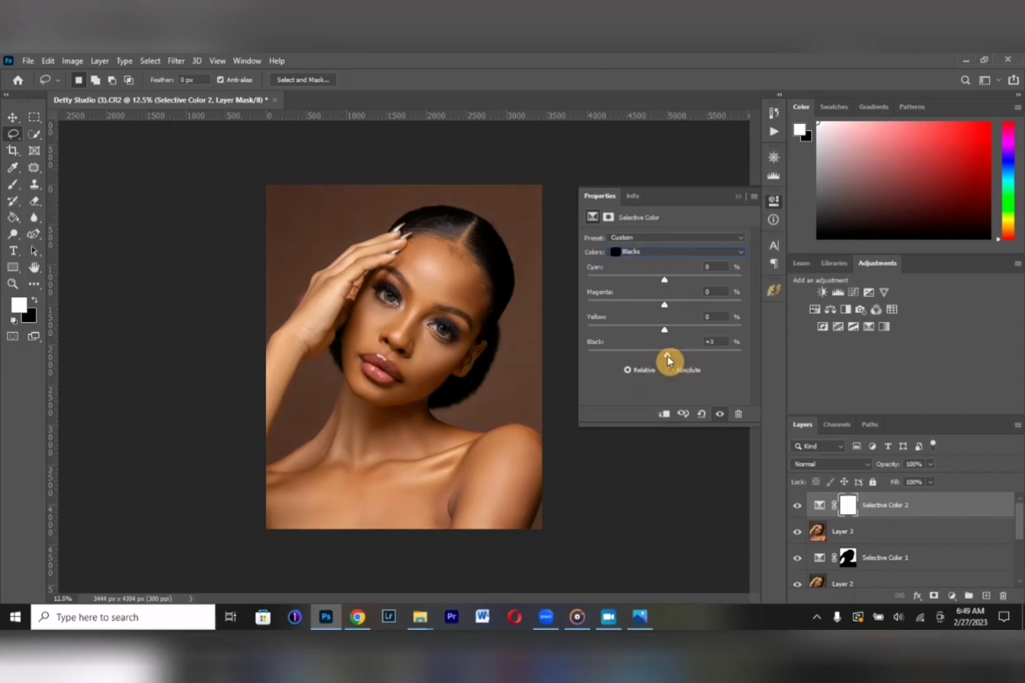
Compare the portrait with and without the unmasked Selective Color adjustment and close its settings.
{"action": "left_click", "coordinate": [722, 415]}
{"action": "left_click", "coordinate": [722, 415]}
{"action": "left_click", "coordinate": [722, 415]}
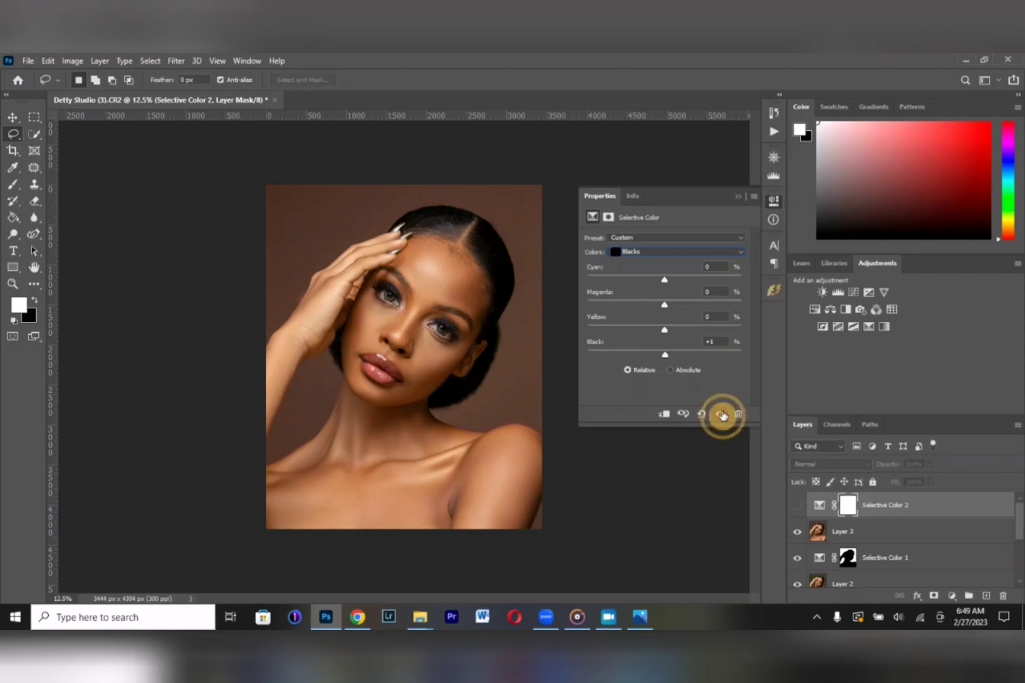
{"action": "left_click", "coordinate": [722, 415]}
{"action": "left_click", "coordinate": [739, 202]}
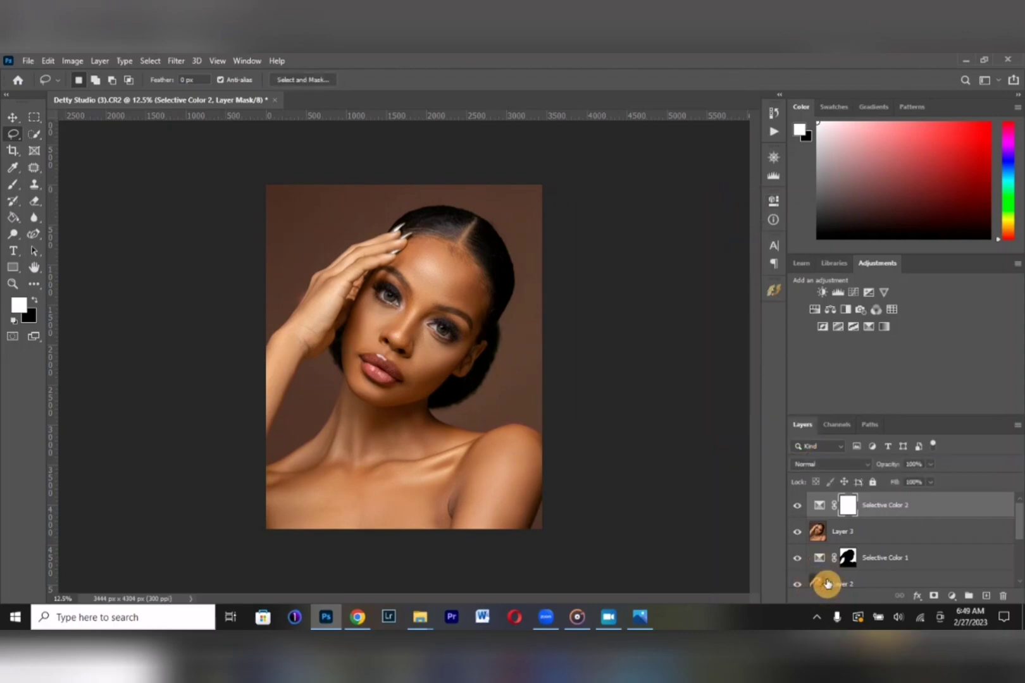
Add a Color Balance layer and set its Shadows to Cyan/Red +3, Magenta/Green +1 and Yellow/Blue +5.
{"action": "left_click", "coordinate": [952, 596]}
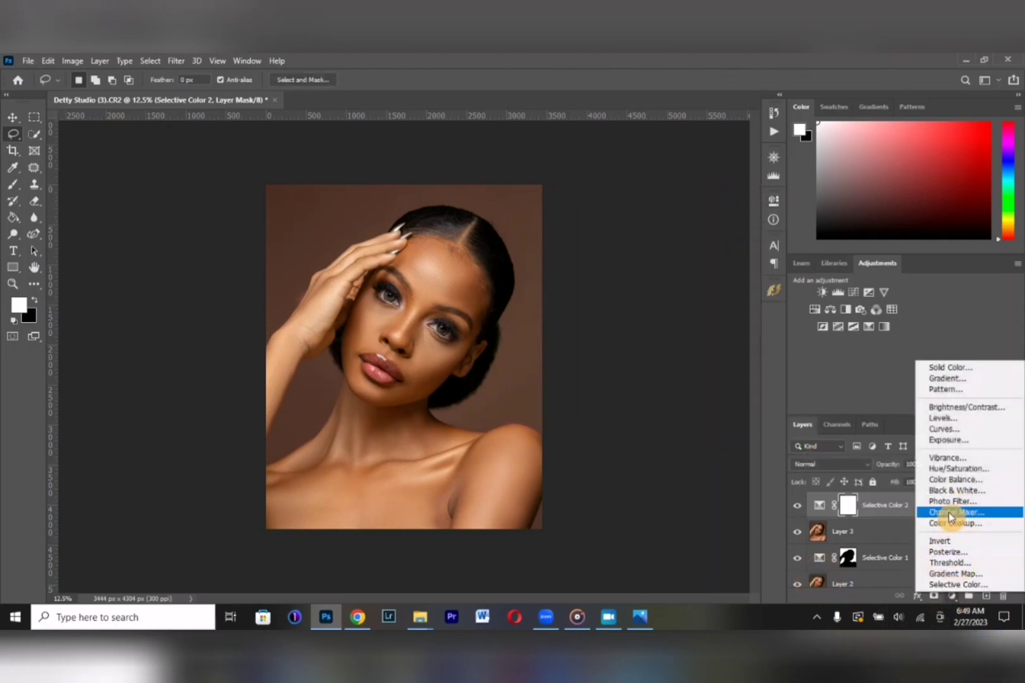
{"action": "left_click", "coordinate": [955, 480]}
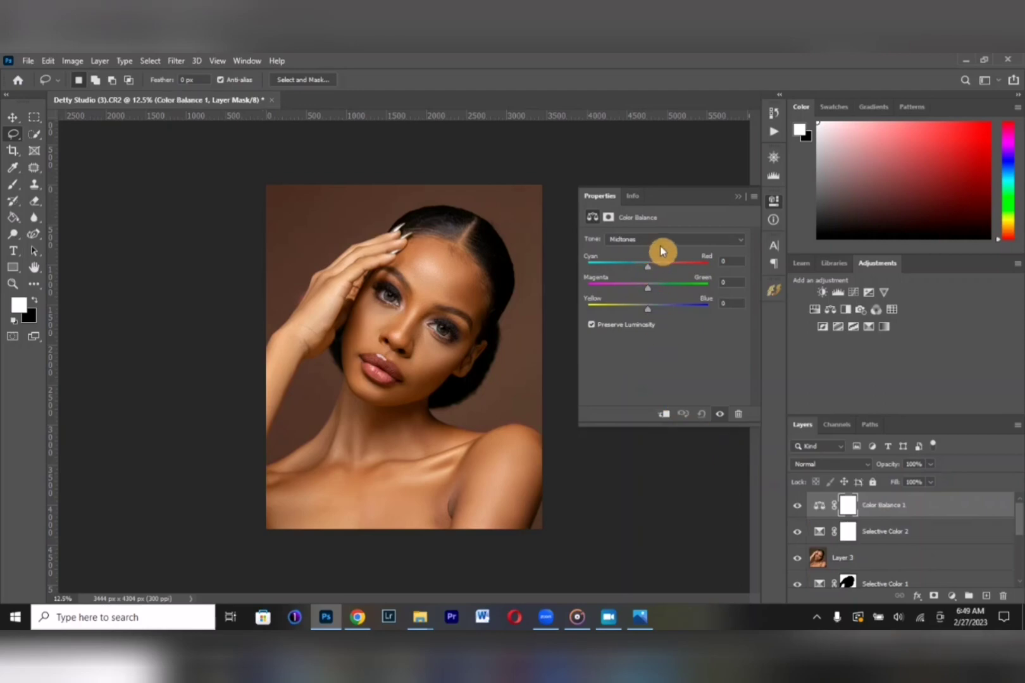
{"action": "left_click", "coordinate": [661, 241]}
{"action": "left_click", "coordinate": [657, 251]}
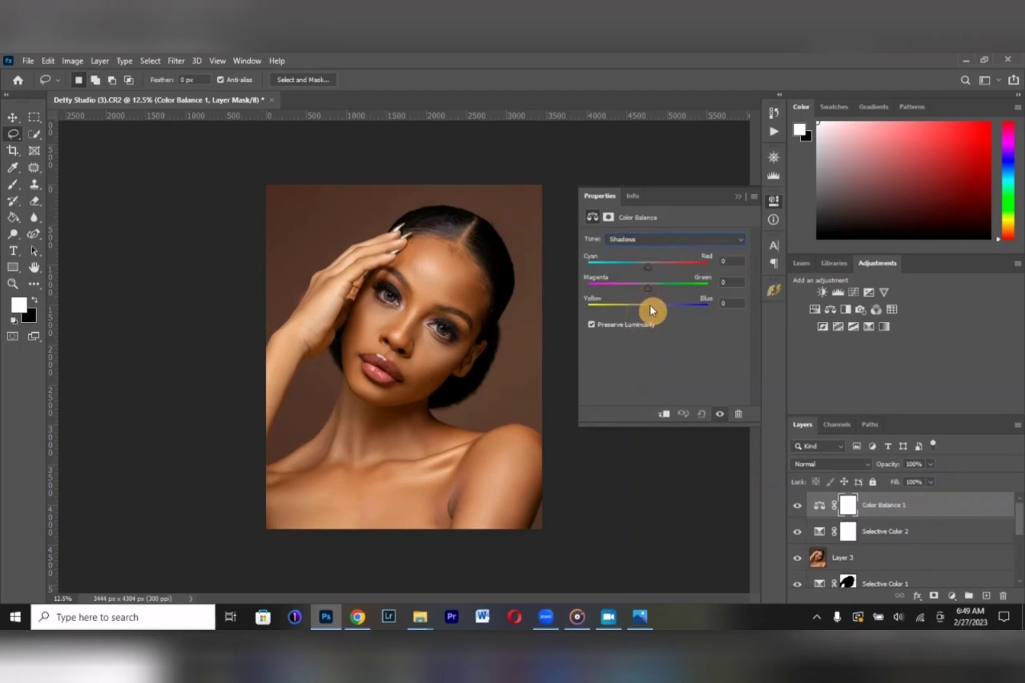
{"action": "left_click_drag", "start_coordinate": [648, 268], "coordinate": [654, 292]}
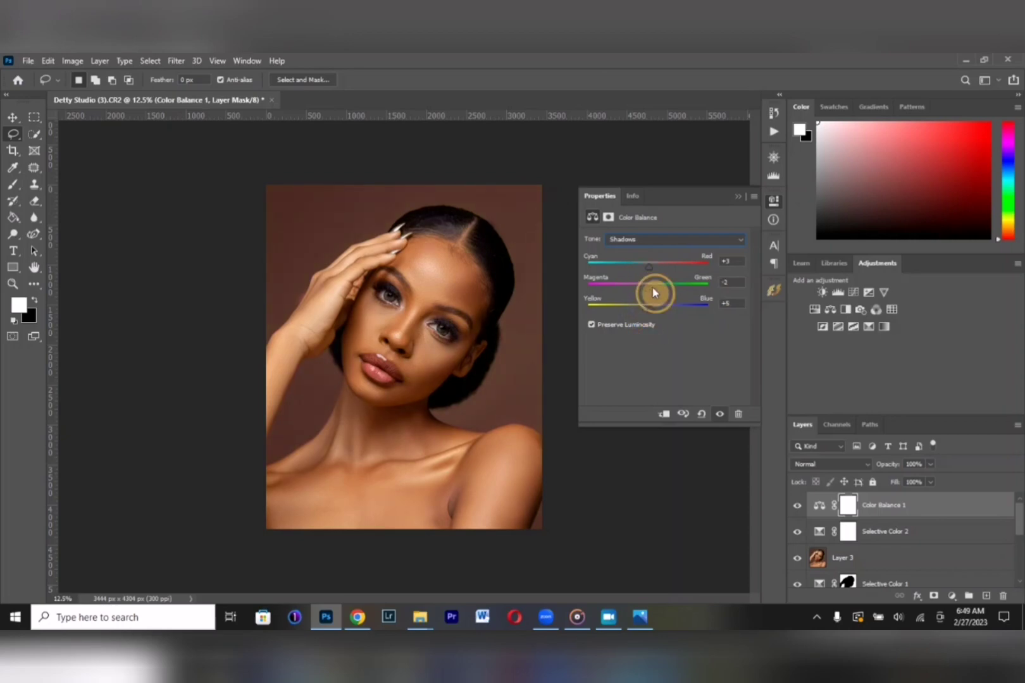
Shift the Color Balance Highlights toward cyan to about -9 and adjust their Magenta/Green and Yellow/Blue balance.
{"action": "left_click", "coordinate": [664, 240]}
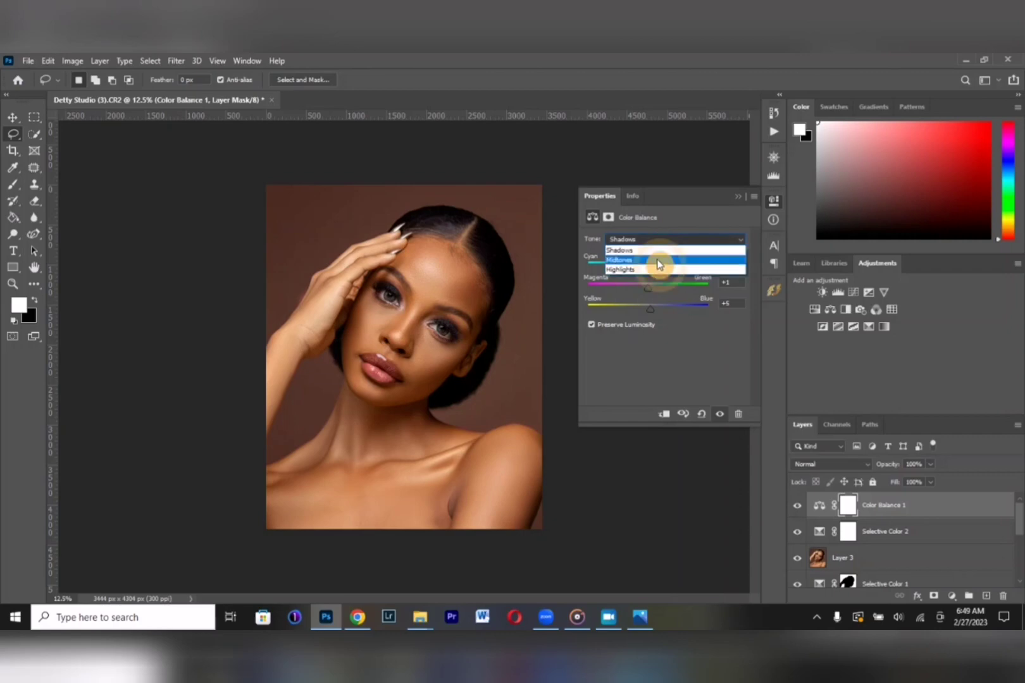
{"action": "left_click", "coordinate": [659, 264]}
{"action": "left_click_drag", "start_coordinate": [650, 269], "coordinate": [643, 270]}
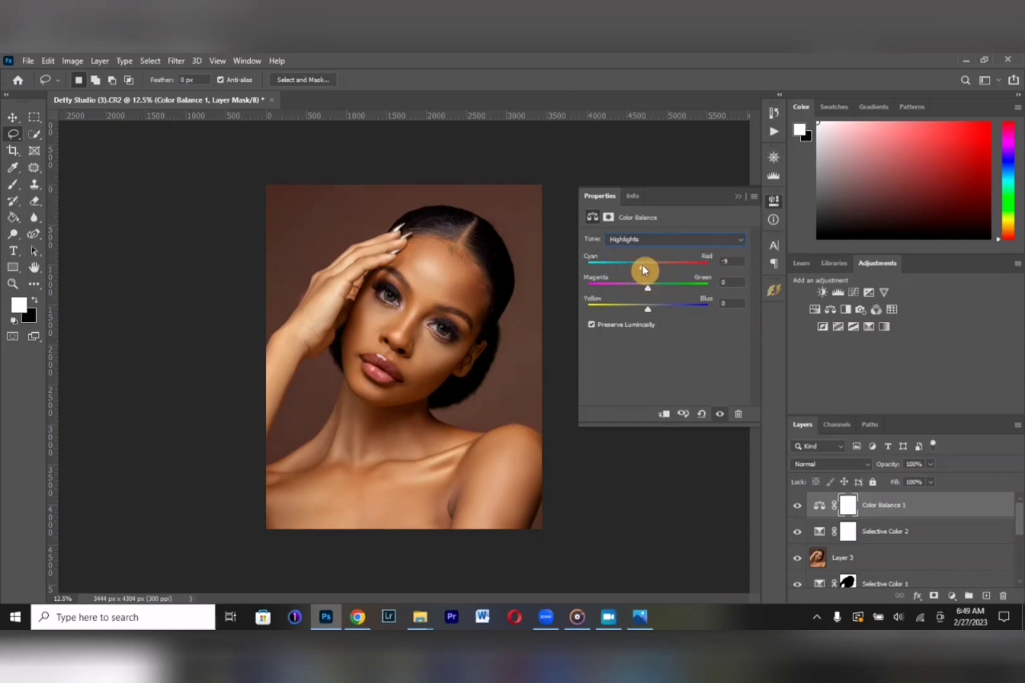
{"action": "mouse_move", "coordinate": [643, 310]}
{"action": "left_mouse_down"}
{"action": "mouse_move", "coordinate": [656, 285]}
{"action": "mouse_move", "coordinate": [644, 287]}
{"action": "mouse_move", "coordinate": [651, 295]}
{"action": "left_mouse_up"}
Set the Color Balance Midtones to Cyan/Red +4, Magenta/Green +1 and Yellow/Blue -4, and close the settings.
{"action": "left_click", "coordinate": [632, 240]}
{"action": "left_click", "coordinate": [647, 262]}
{"action": "mouse_move", "coordinate": [648, 308]}
{"action": "left_mouse_down"}
{"action": "mouse_move", "coordinate": [657, 309]}
{"action": "mouse_move", "coordinate": [646, 292]}
{"action": "left_mouse_up"}
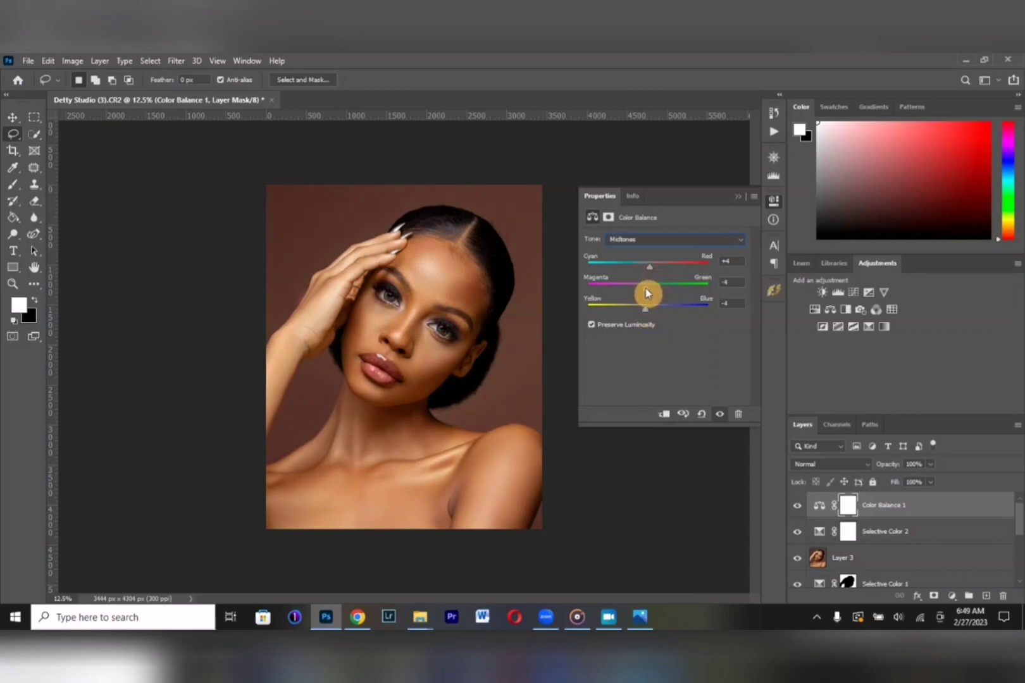
{"action": "left_click", "coordinate": [738, 196]}
Lower the Color Balance layer's opacity to 60% and compare the portrait with and without it.
{"action": "left_click", "coordinate": [930, 464]}
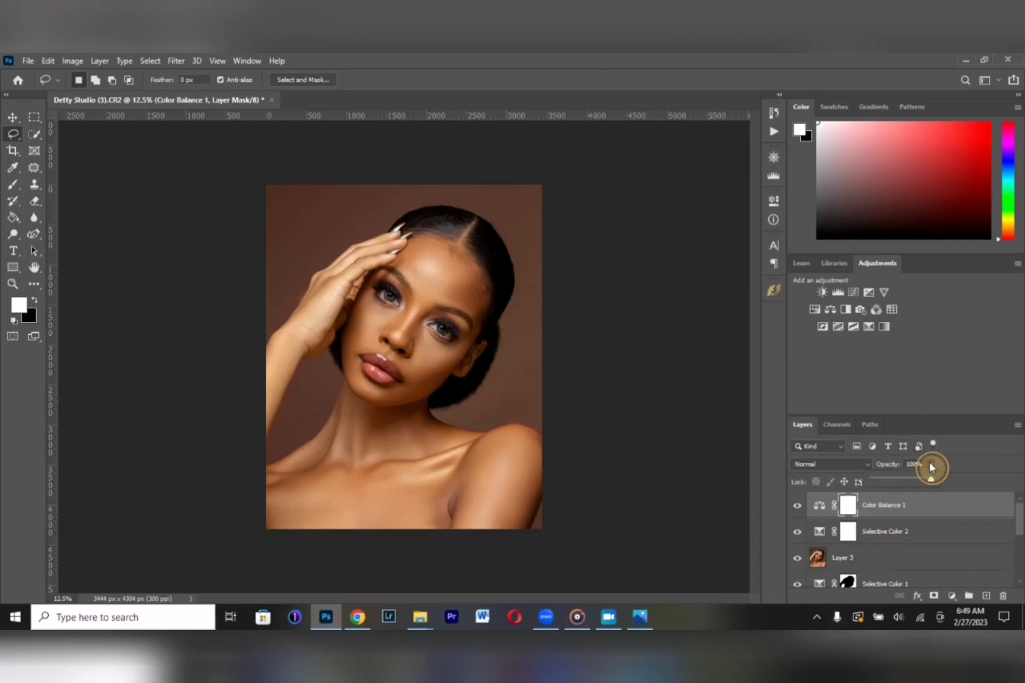
{"action": "left_click_drag", "start_coordinate": [930, 479], "coordinate": [913, 487]}
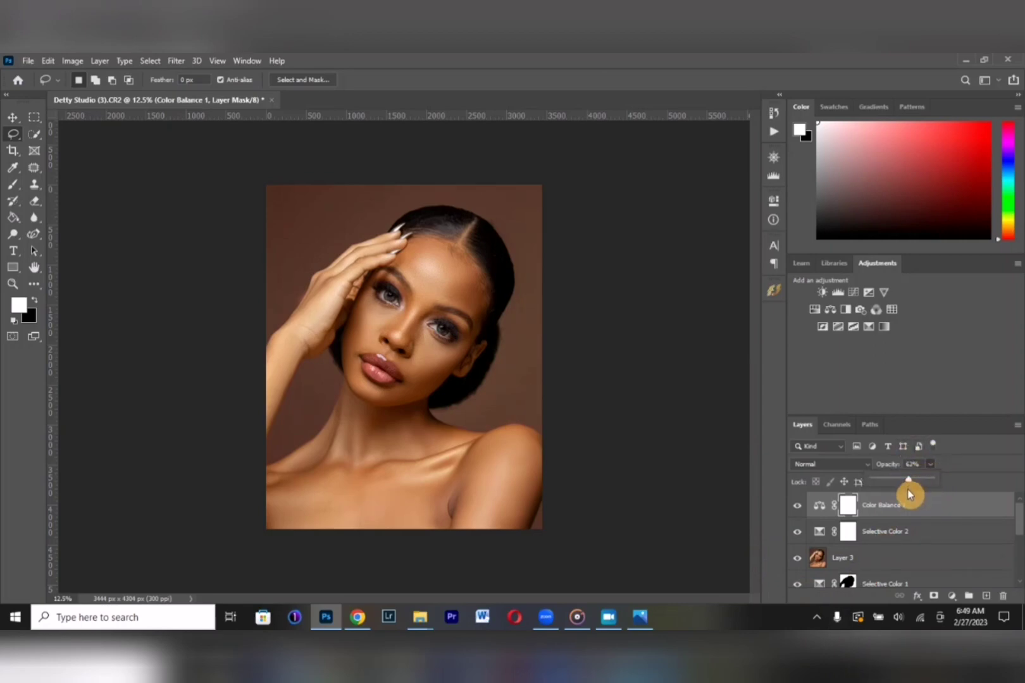
{"action": "left_click", "coordinate": [796, 510]}
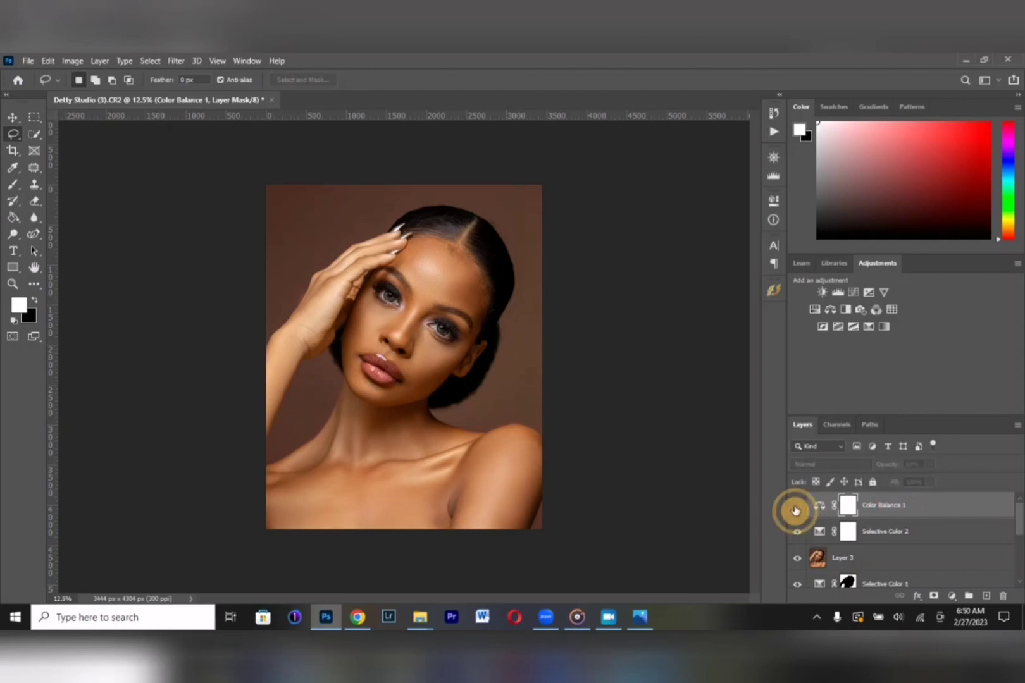
{"action": "left_click", "coordinate": [795, 509]}
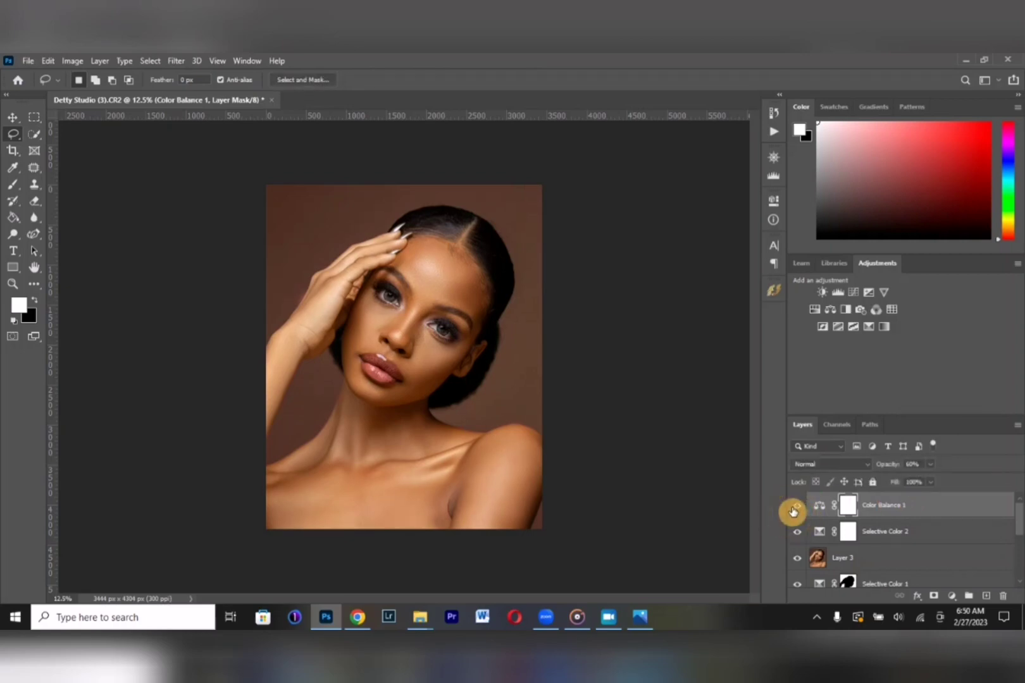
{"action": "scroll", "coordinate": [446, 449], "scroll_direction": "up", "scroll_amount": 3}
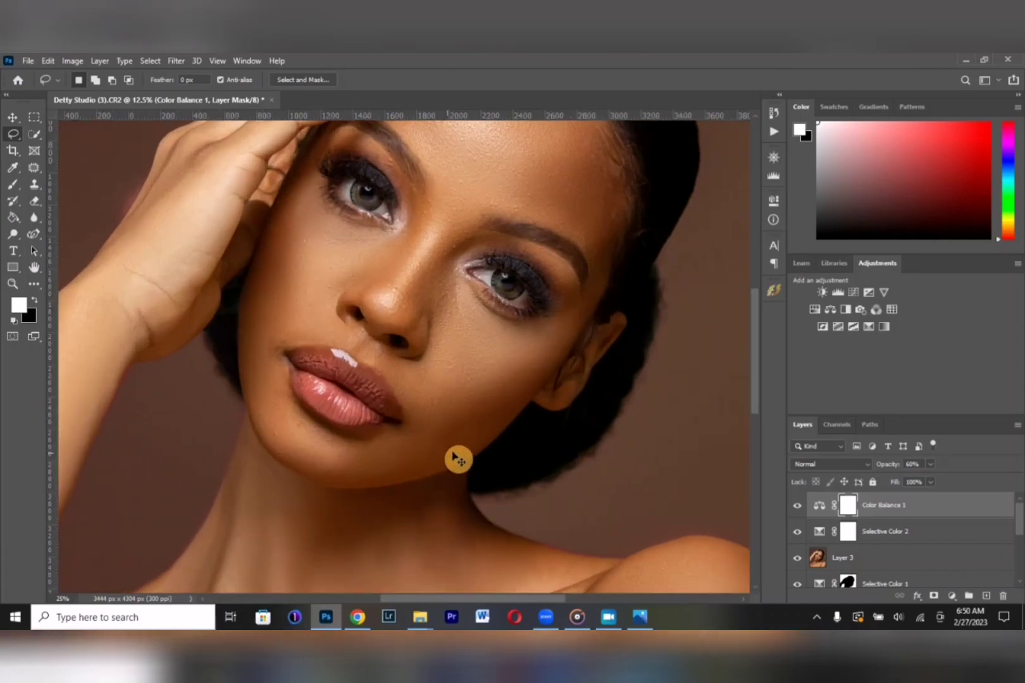
{"action": "scroll", "coordinate": [460, 467], "scroll_direction": "down", "scroll_amount": 3}
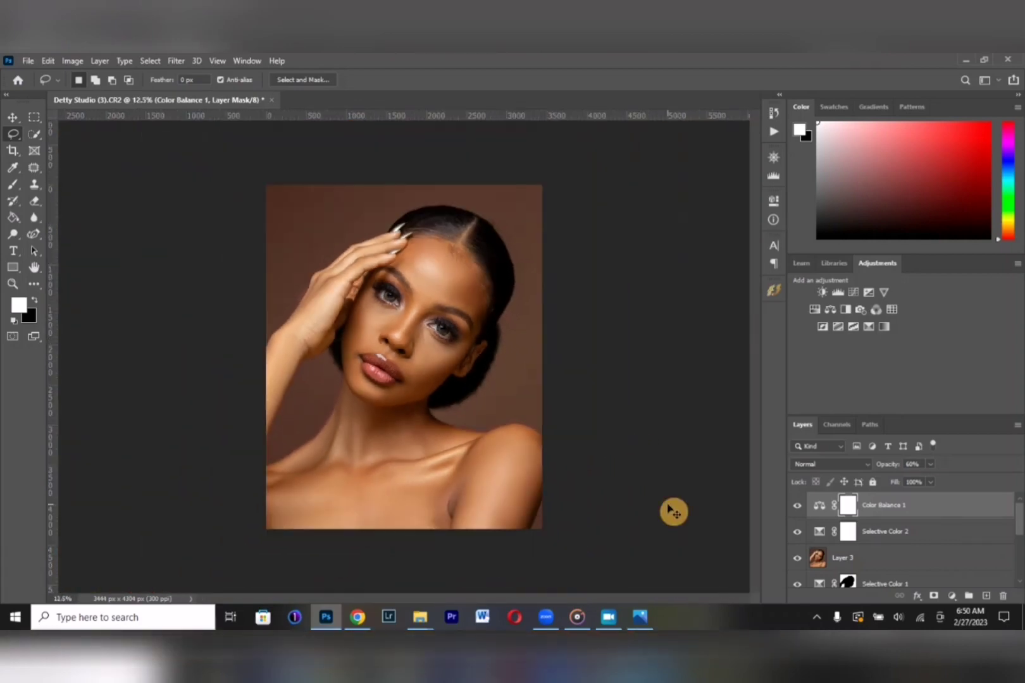
{"action": "scroll", "coordinate": [676, 512], "scroll_direction": "up", "scroll_amount": 1}
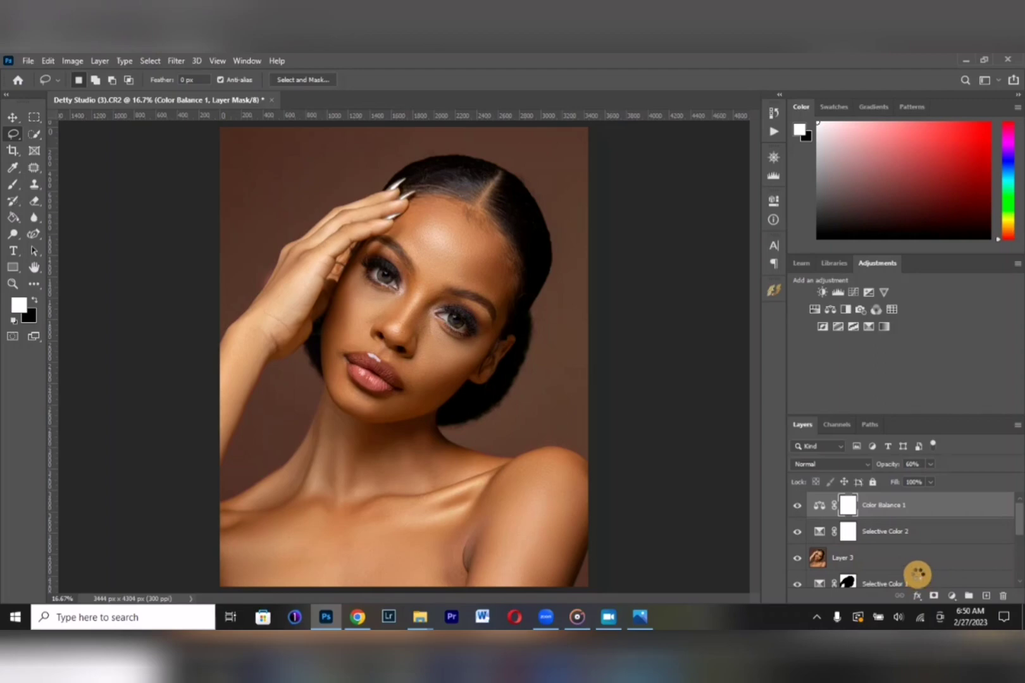
Stamp all visible layers into a new top layer and fill it with 50% Gray at 100% opacity.
{"action": "key", "text": "ctrl+shift+alt+e"}
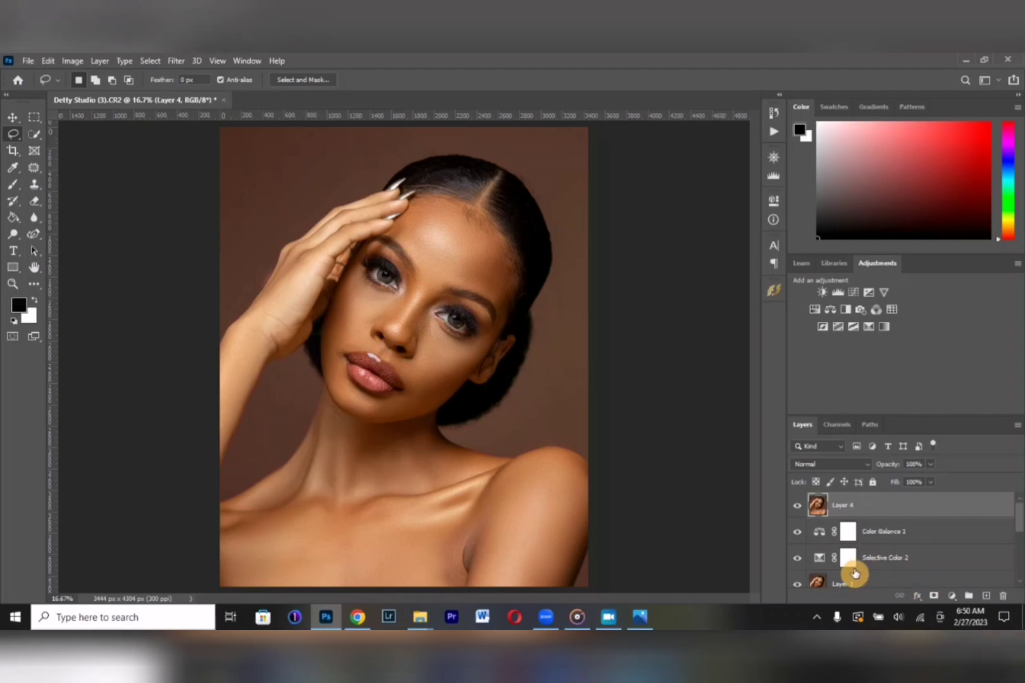
{"action": "left_click", "coordinate": [50, 61]}
{"action": "left_click", "coordinate": [114, 260]}
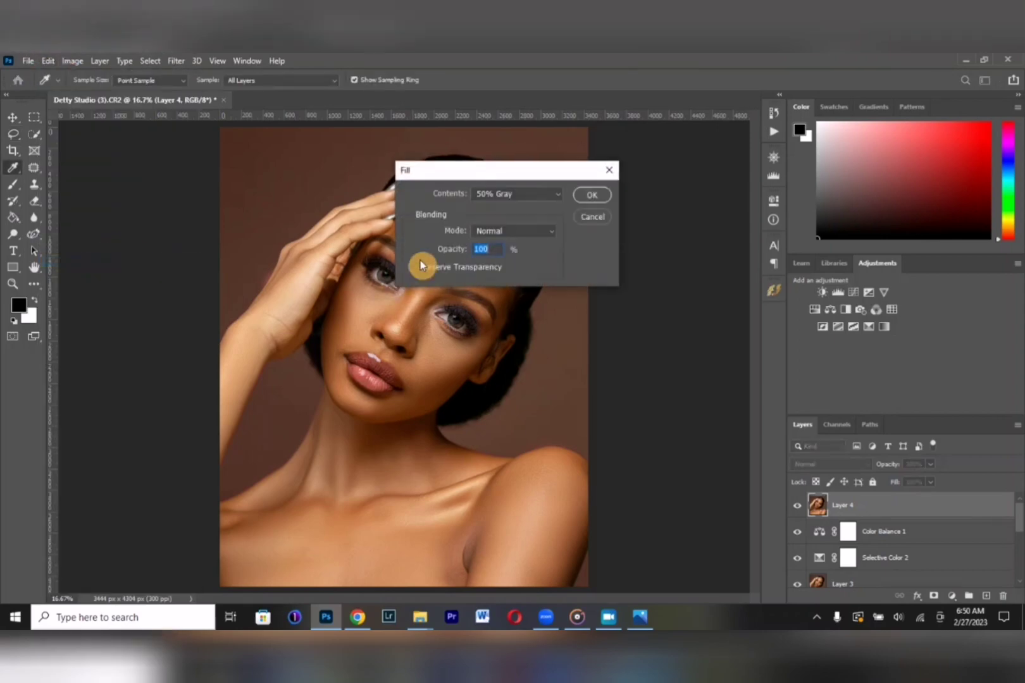
{"action": "left_click", "coordinate": [592, 195]}
{"action": "key", "text": "l"}
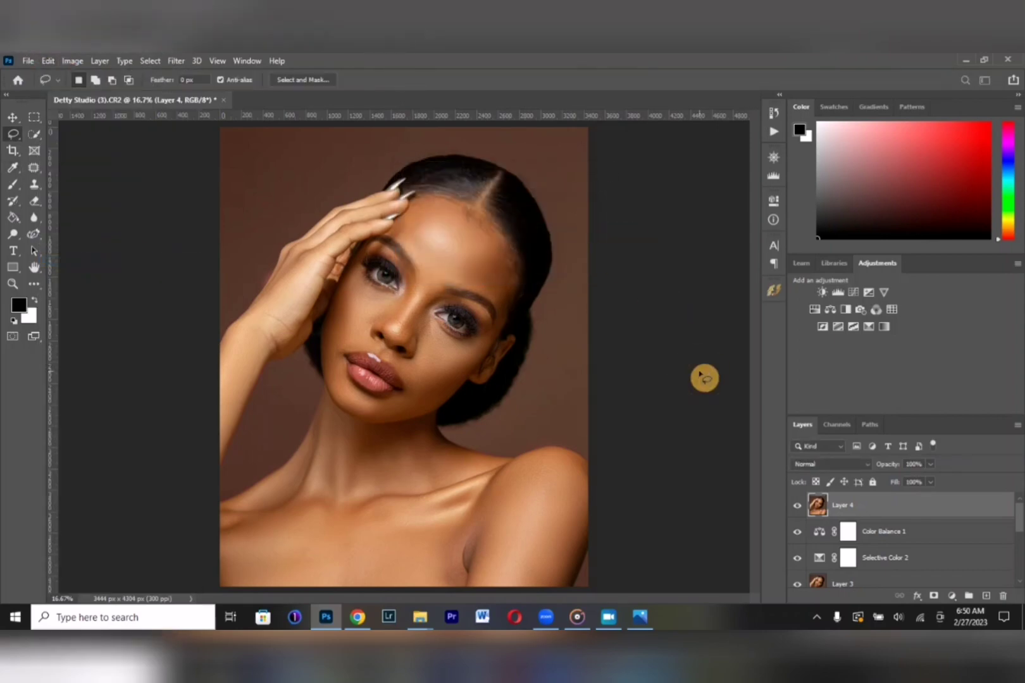
Set the gray layer's blend mode to Color Dodge and hide its effect with a black layer mask.
{"action": "left_click", "coordinate": [838, 465]}
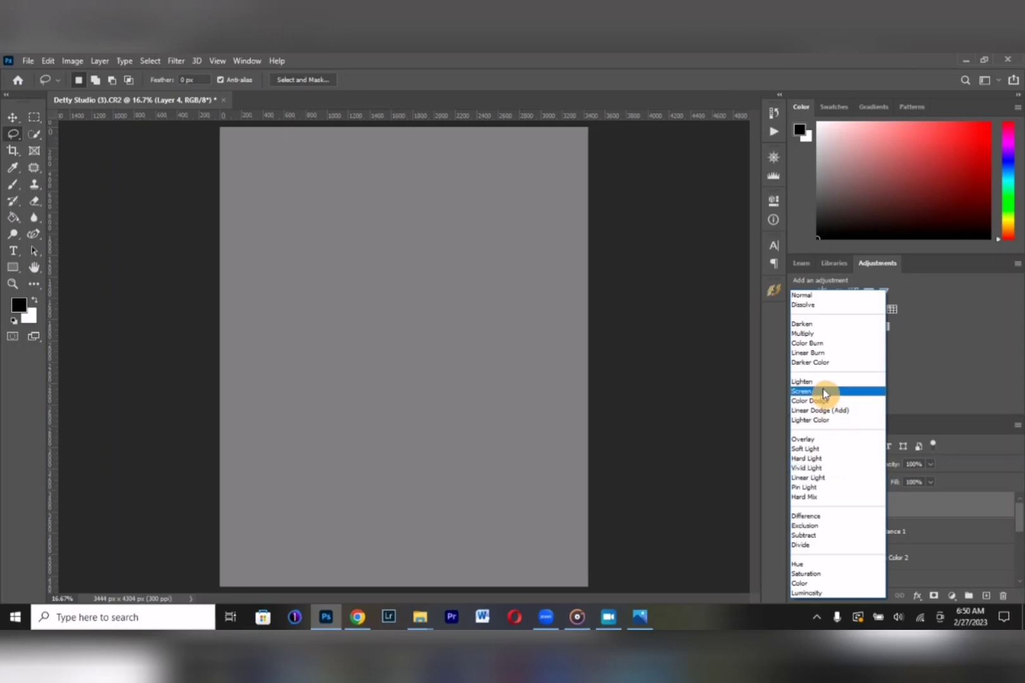
{"action": "left_click", "coordinate": [822, 401]}
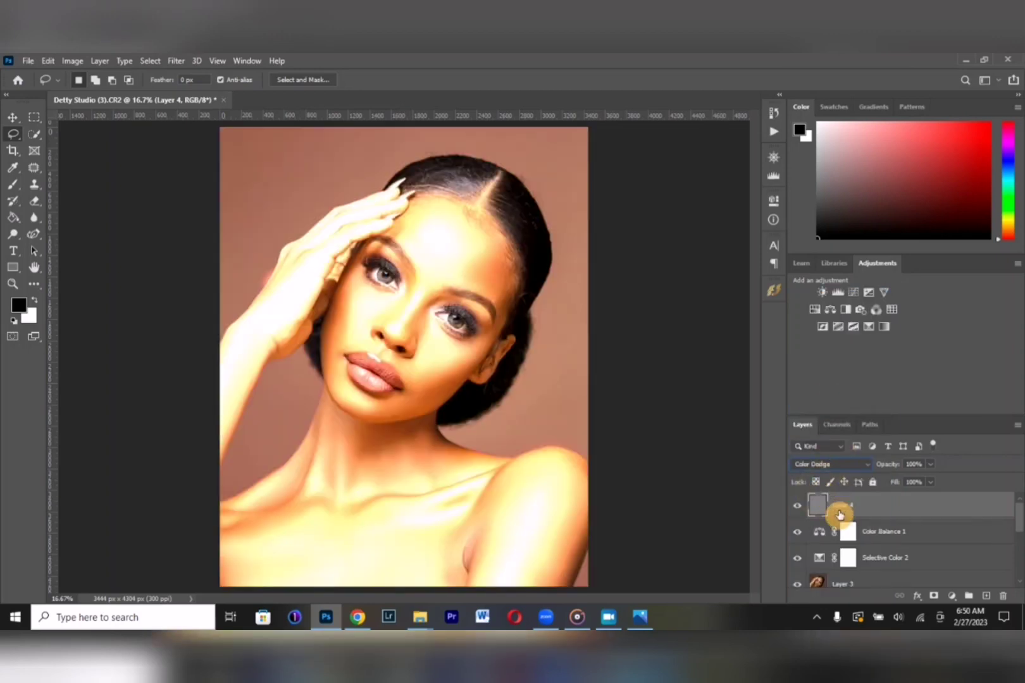
{"action": "left_click", "coordinate": [933, 597]}
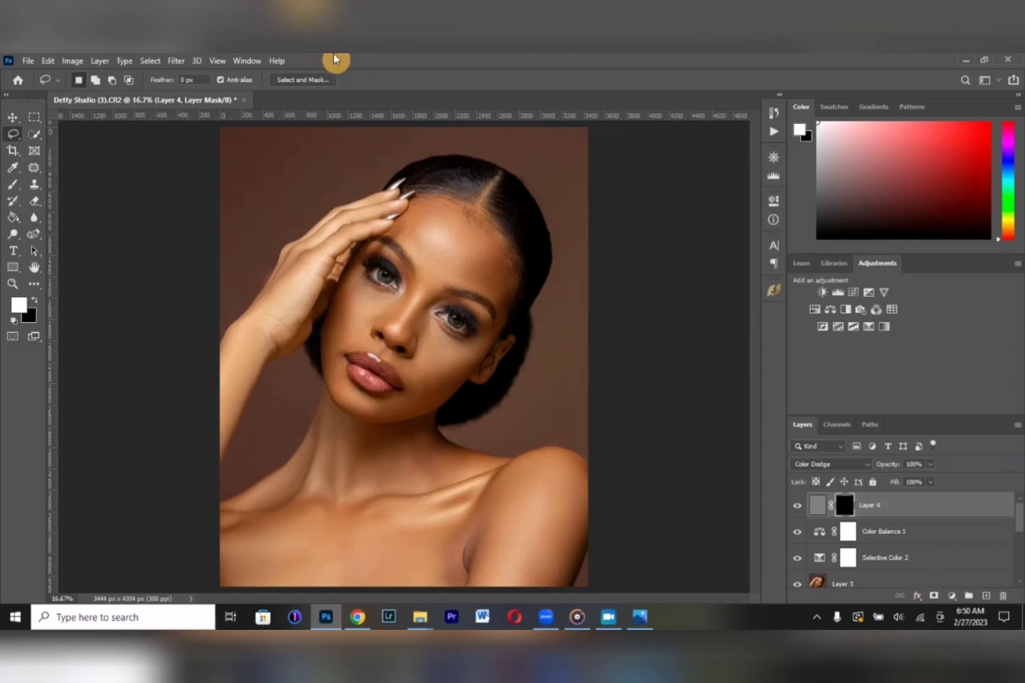
Brighten both irises by painting white on the Color Dodge layer's mask with a 50 px brush at 100% opacity.
{"action": "key", "text": "b"}
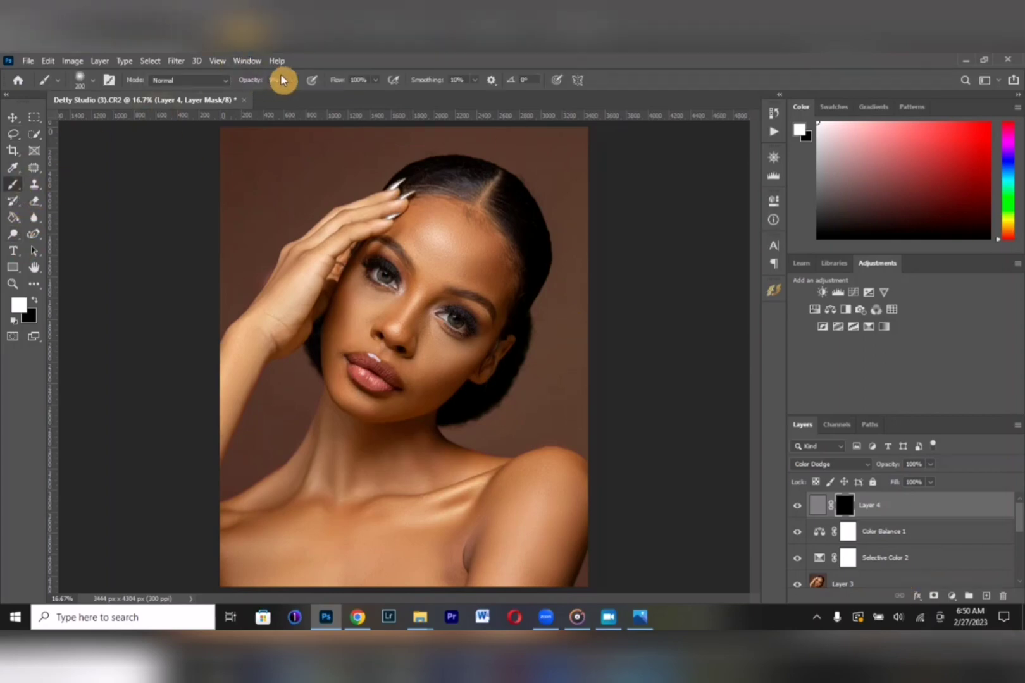
{"action": "mouse_move", "coordinate": [299, 83]}
{"action": "left_mouse_down"}
{"action": "mouse_move", "coordinate": [304, 96]}
{"action": "mouse_move", "coordinate": [439, 101]}
{"action": "left_mouse_up"}
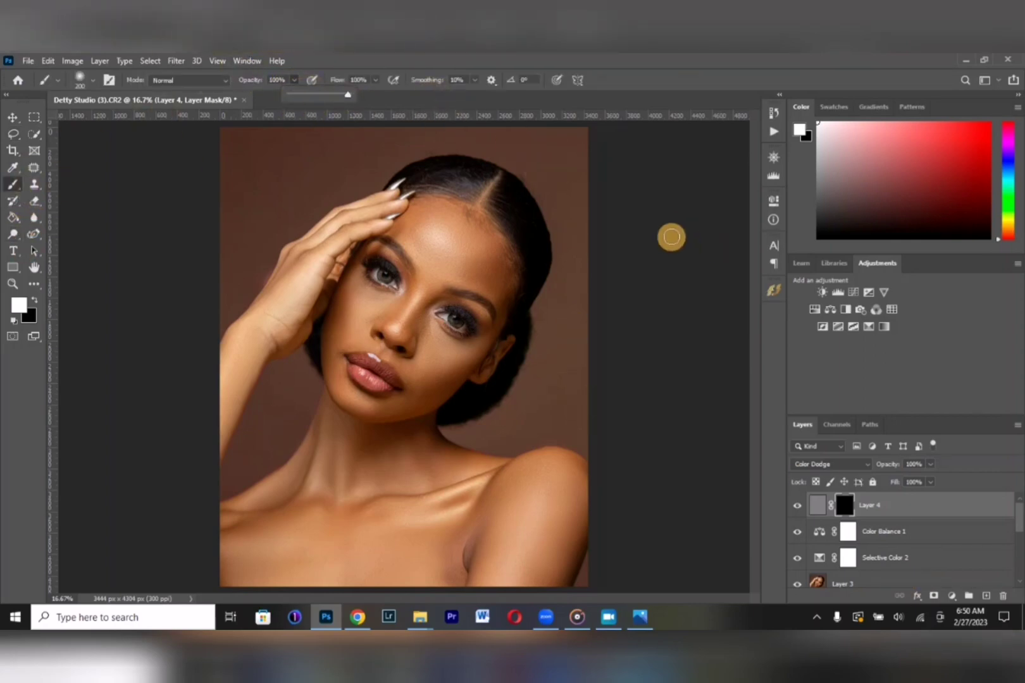
{"action": "scroll", "coordinate": [380, 291], "scroll_direction": "up", "scroll_amount": 4}
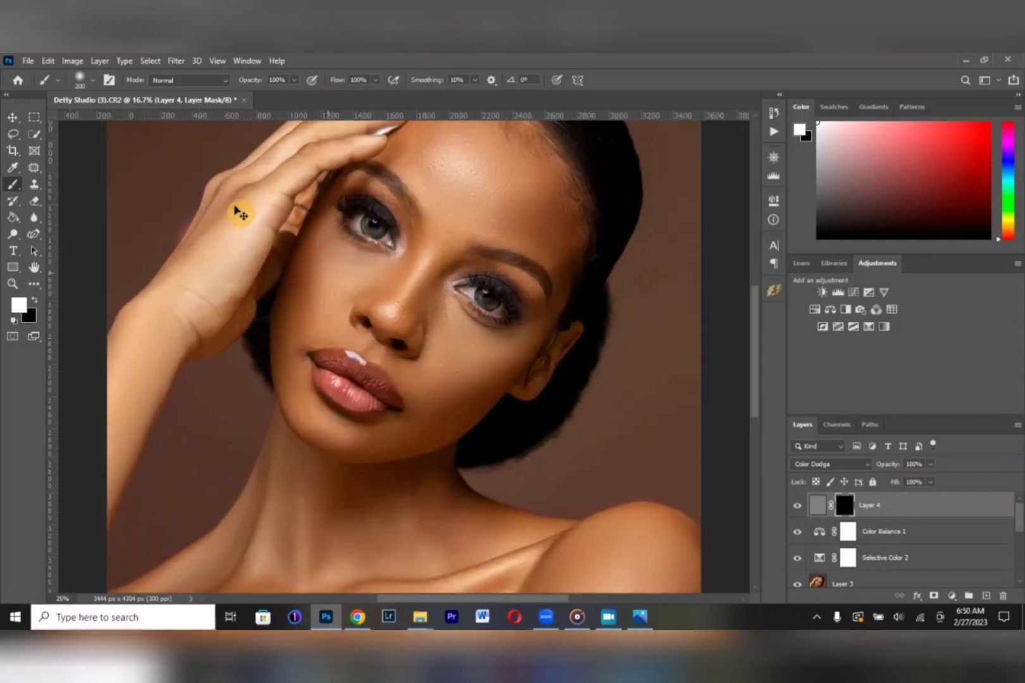
{"action": "scroll", "coordinate": [579, 250], "scroll_direction": "up", "scroll_amount": 4}
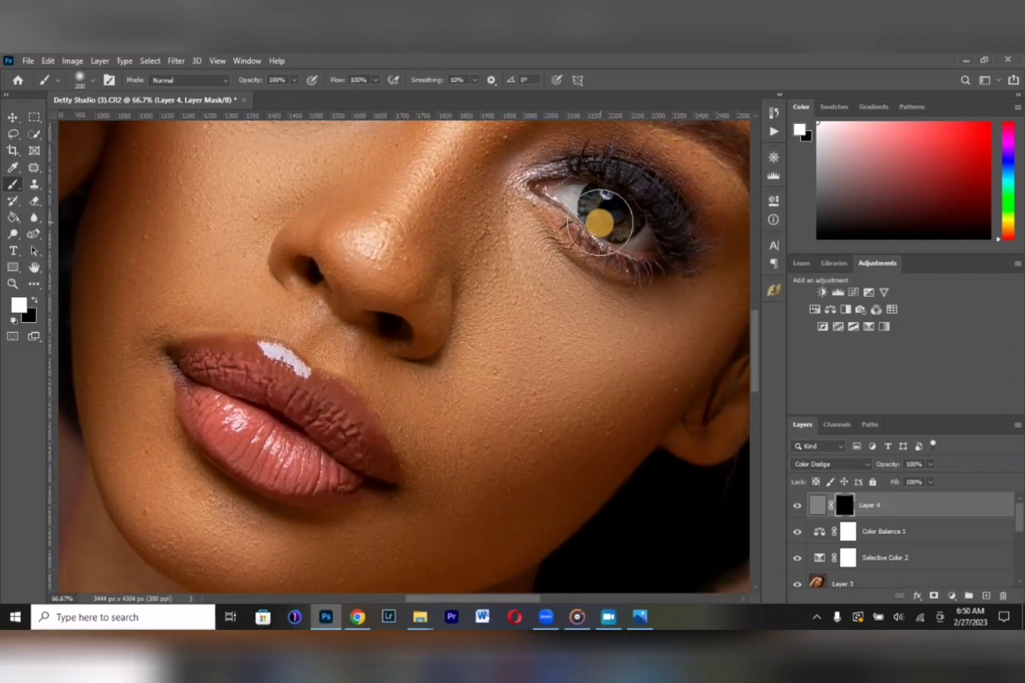
{"action": "key", "text": "bracketleft"}
{"action": "key", "text": "bracketleft"}
{"action": "key", "text": "bracketleft"}
{"action": "key", "text": "bracketleft"}
{"action": "mouse_move", "coordinate": [593, 199]}
{"action": "left_mouse_down"}
{"action": "mouse_move", "coordinate": [594, 210]}
{"action": "mouse_move", "coordinate": [627, 222]}
{"action": "mouse_move", "coordinate": [618, 233]}
{"action": "left_mouse_up"}
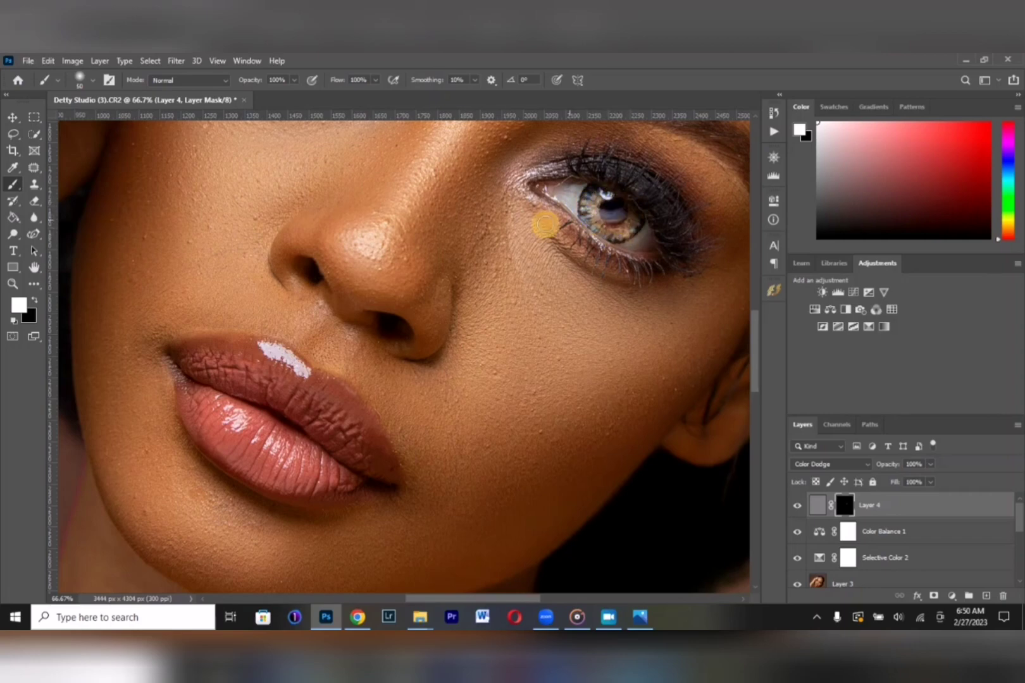
{"action": "scroll", "coordinate": [394, 199], "scroll_direction": "up", "scroll_amount": 3}
{"action": "mouse_move", "coordinate": [310, 155]}
{"action": "left_mouse_down"}
{"action": "mouse_move", "coordinate": [324, 184]}
{"action": "mouse_move", "coordinate": [346, 168]}
{"action": "mouse_move", "coordinate": [334, 187]}
{"action": "mouse_move", "coordinate": [352, 172]}
{"action": "mouse_move", "coordinate": [322, 174]}
{"action": "mouse_move", "coordinate": [321, 148]}
{"action": "mouse_move", "coordinate": [306, 173]}
{"action": "mouse_move", "coordinate": [343, 183]}
{"action": "left_mouse_up"}
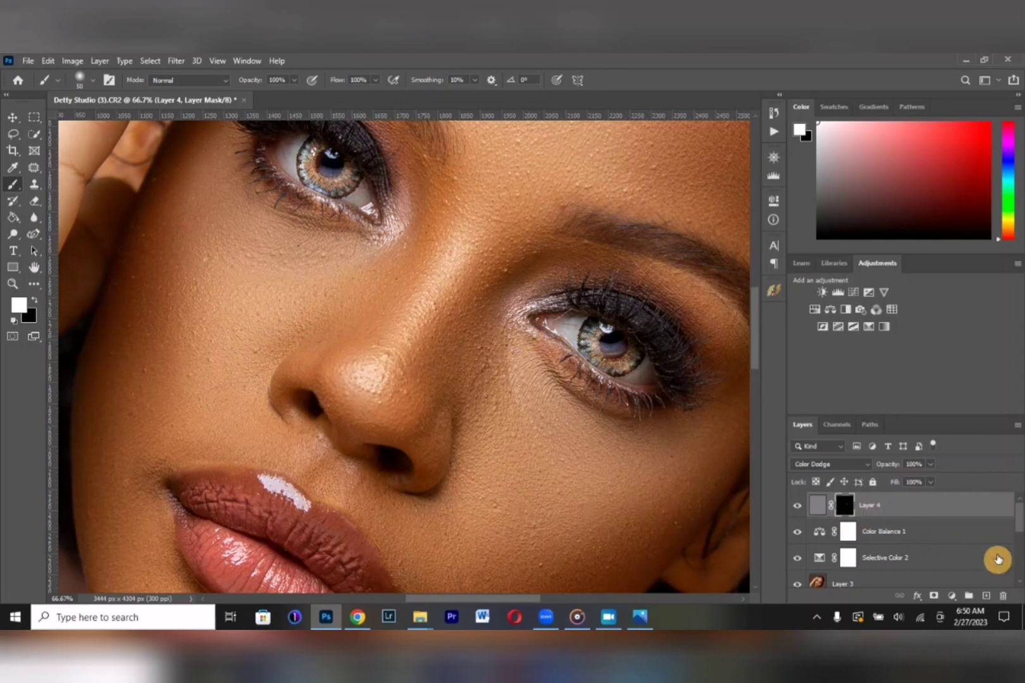
Add a Black & White adjustment layer with the Default preset and invert its mask to black.
{"action": "left_click", "coordinate": [951, 595]}
{"action": "left_click", "coordinate": [984, 496]}
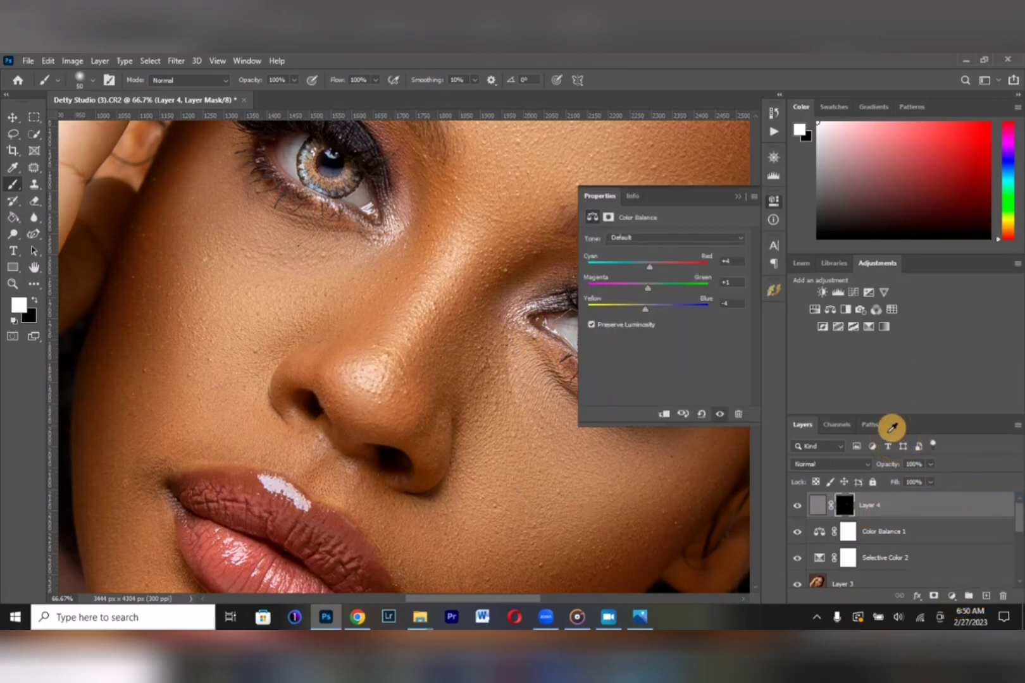
{"action": "key", "text": "ctrl+i"}
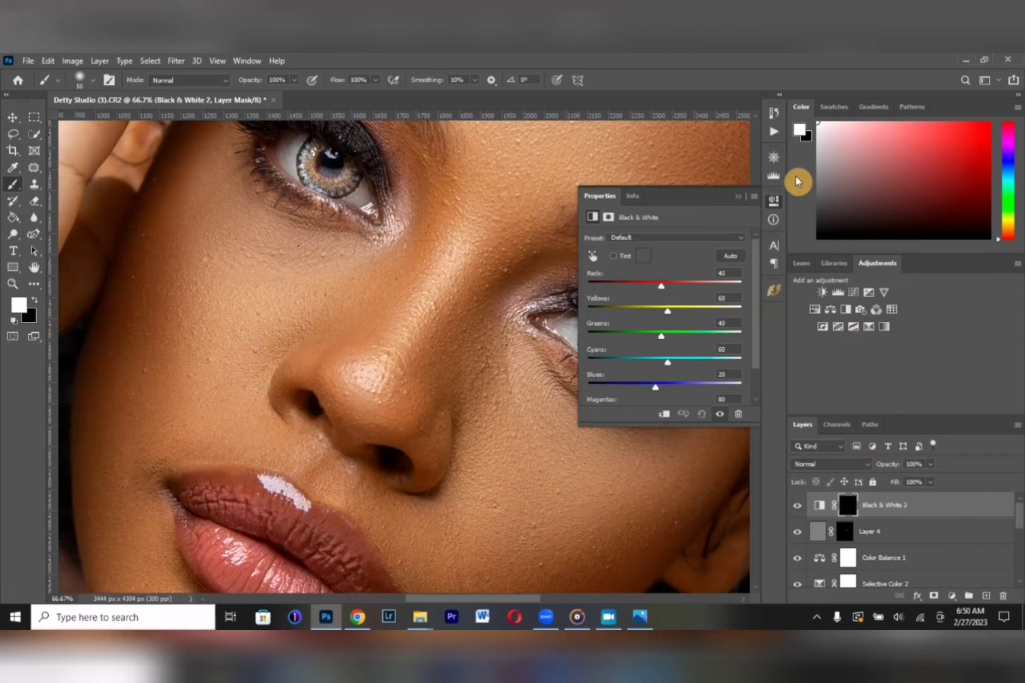
Desaturate the whites of both eyes by painting white on the Black & White layer's mask with a 40 px brush.
{"action": "scroll", "coordinate": [253, 234], "scroll_direction": "up", "scroll_amount": 2}
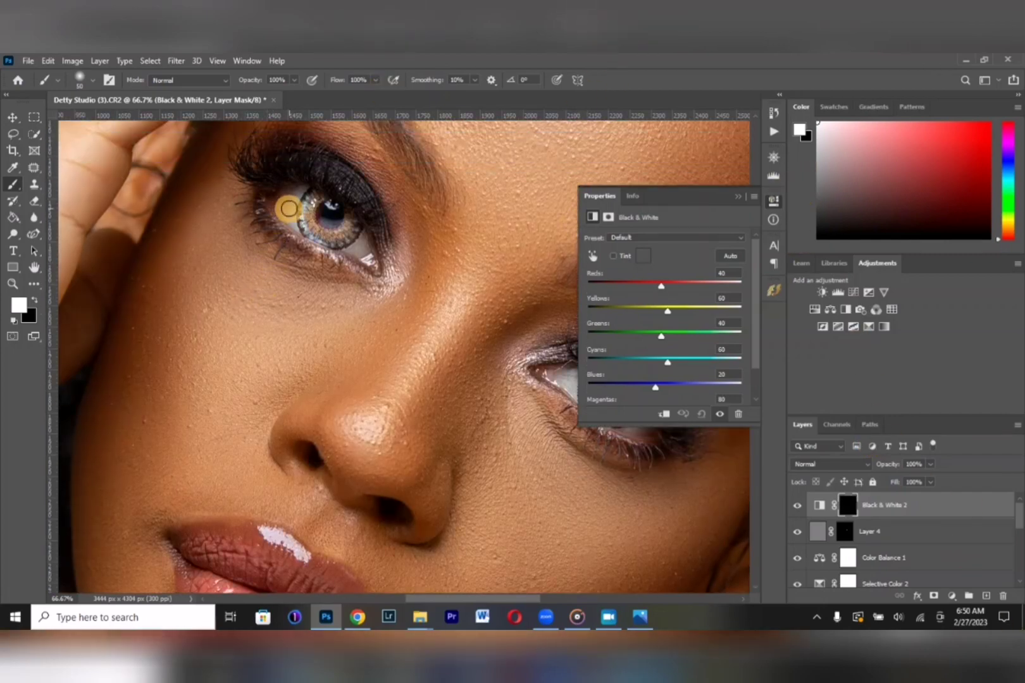
{"action": "left_click", "coordinate": [290, 189]}
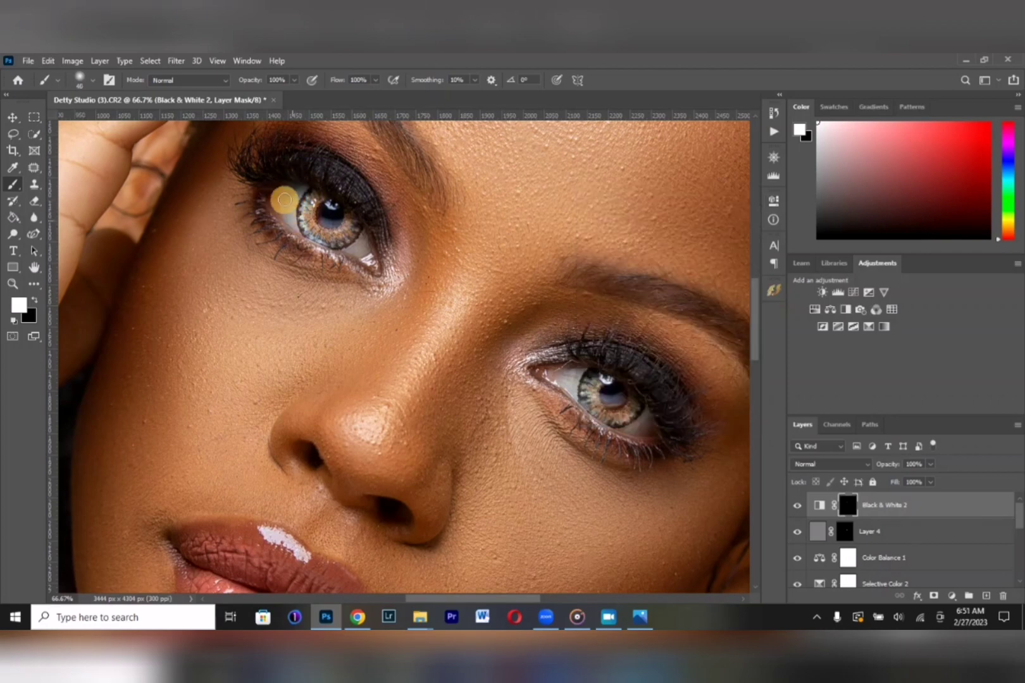
{"action": "left_click_drag", "start_coordinate": [287, 195], "coordinate": [363, 244]}
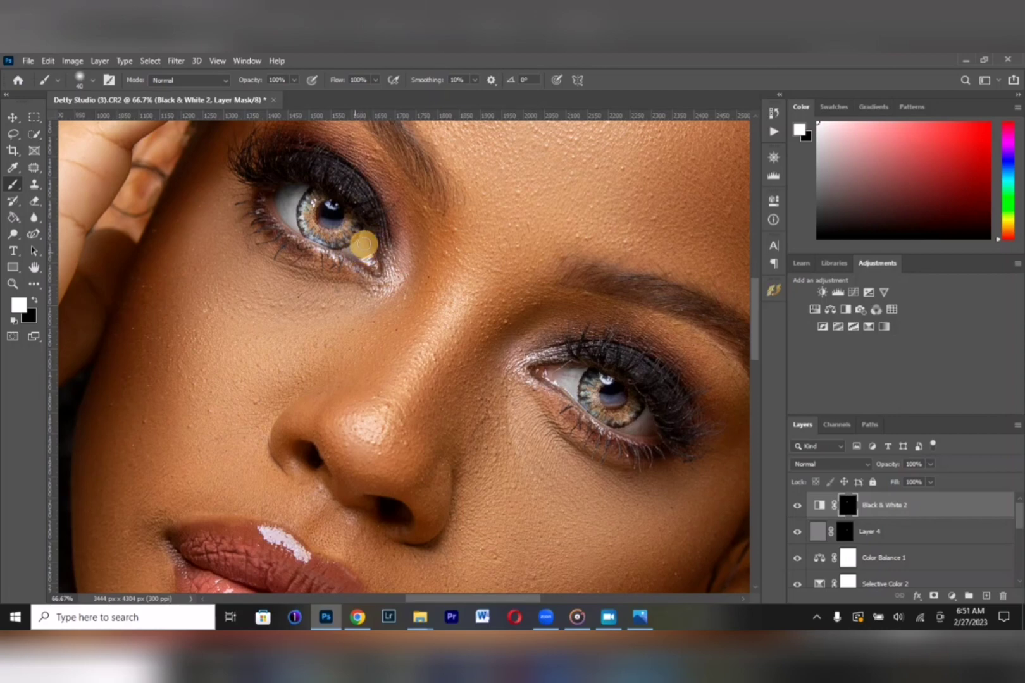
{"action": "left_click", "coordinate": [642, 430]}
{"action": "mouse_move", "coordinate": [642, 430]}
{"action": "left_mouse_down"}
{"action": "mouse_move", "coordinate": [566, 378]}
{"action": "mouse_move", "coordinate": [573, 374]}
{"action": "left_mouse_up"}
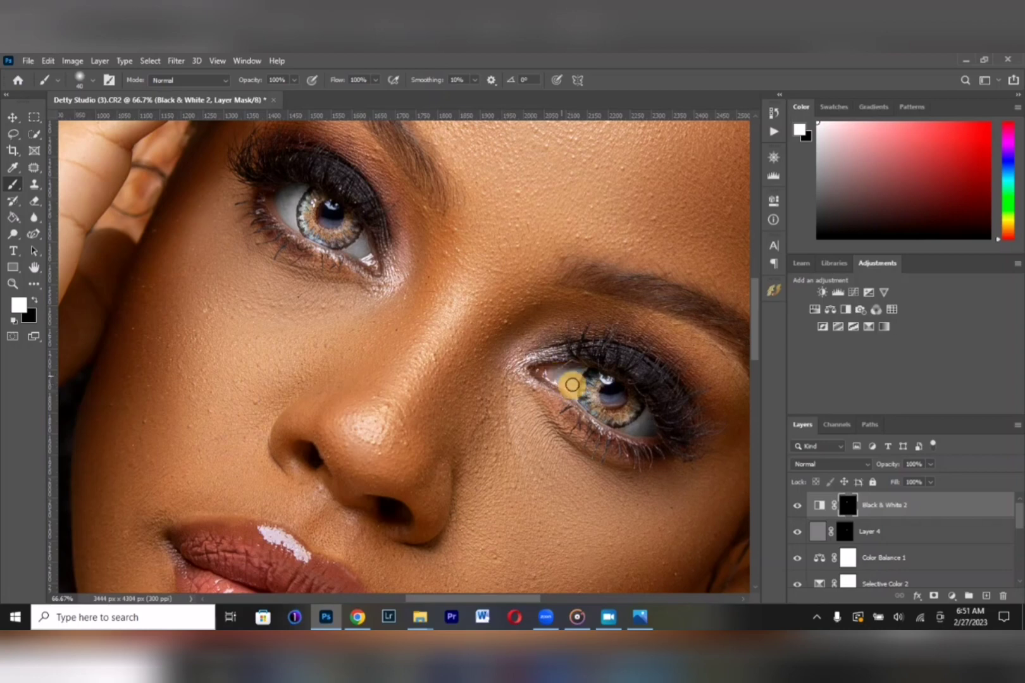
Set the Black & White adjustment's Reds to 206 and Yellows to 217.
{"action": "left_click", "coordinate": [774, 205]}
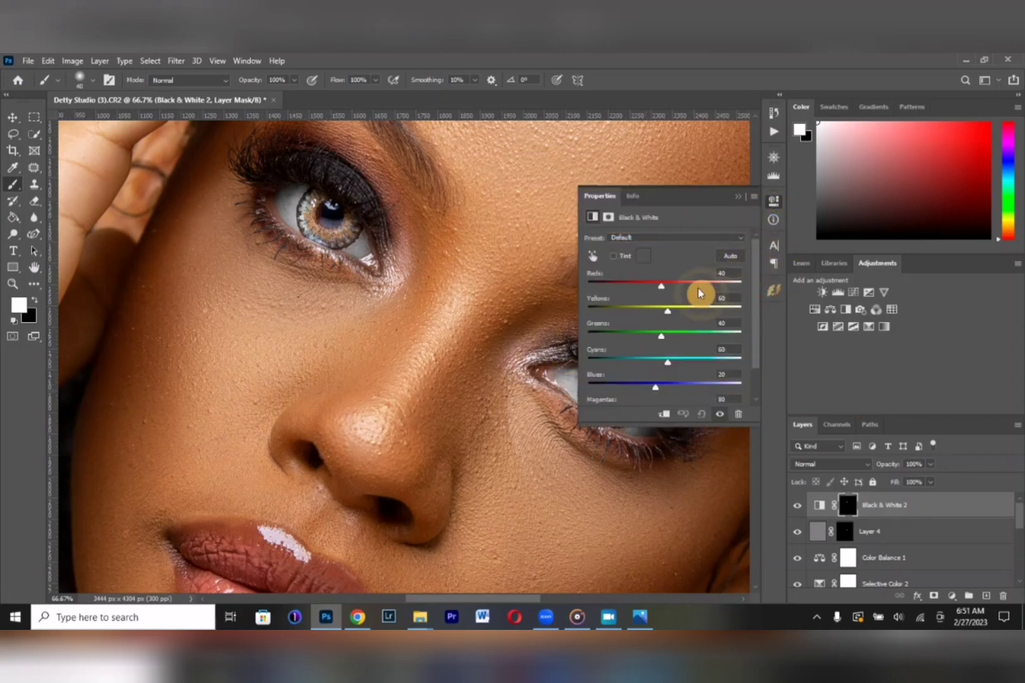
{"action": "left_click_drag", "start_coordinate": [698, 290], "coordinate": [713, 289]}
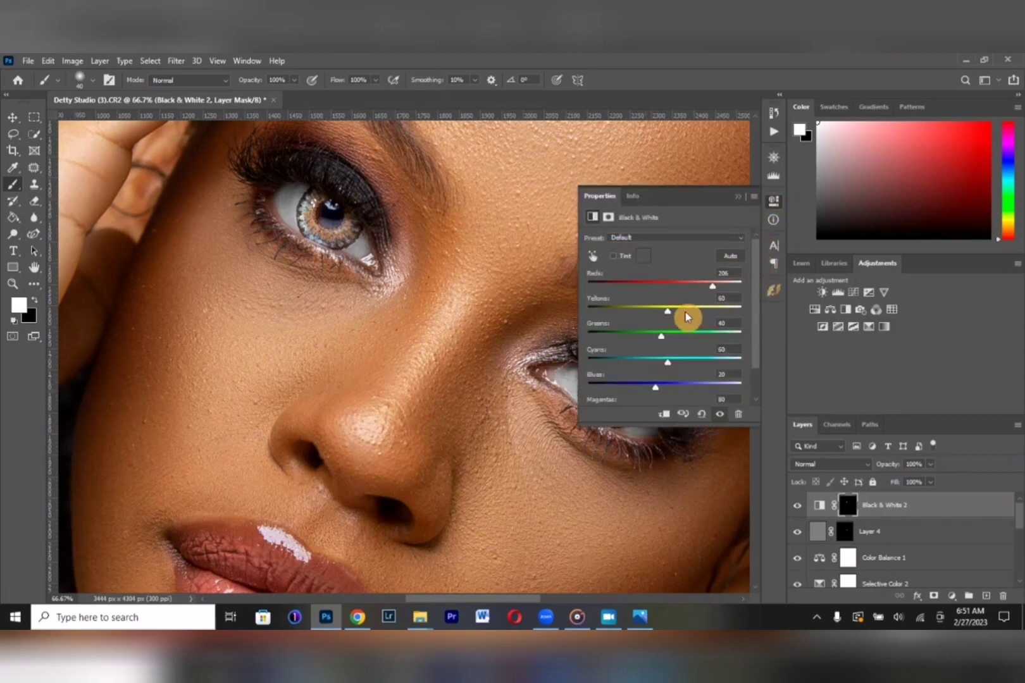
{"action": "left_click", "coordinate": [738, 197]}
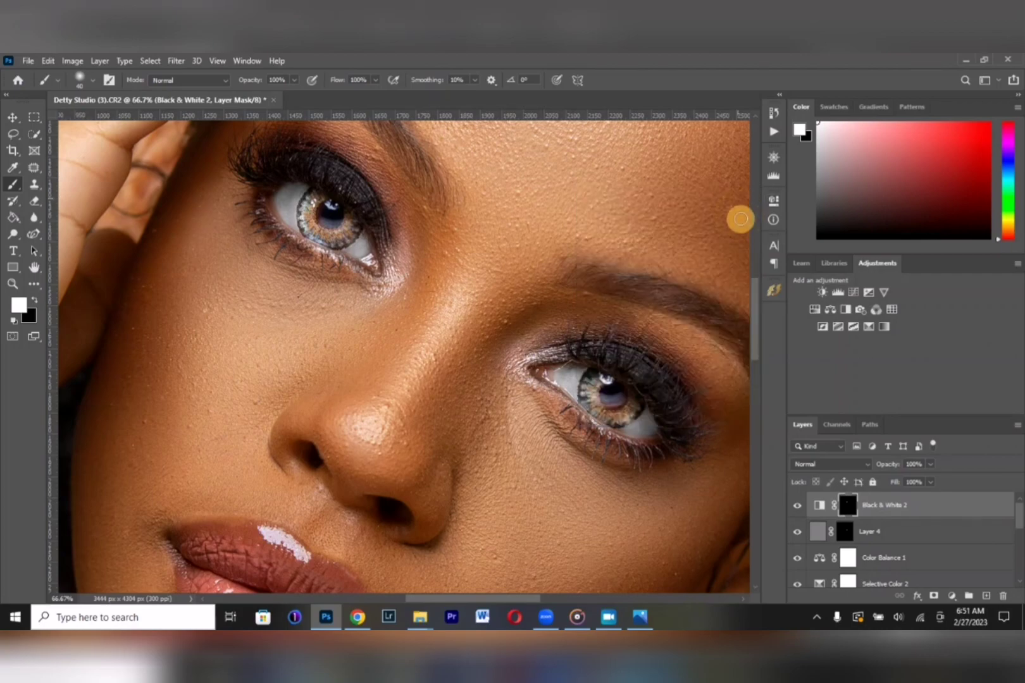
Lower the Color Dodge layer's opacity to about 61%, hiding the Black & White layer during the change and showing it again.
{"action": "key", "text": "ctrl+minus"}
{"action": "key", "text": "ctrl+minus"}
{"action": "key", "text": "ctrl+minus"}
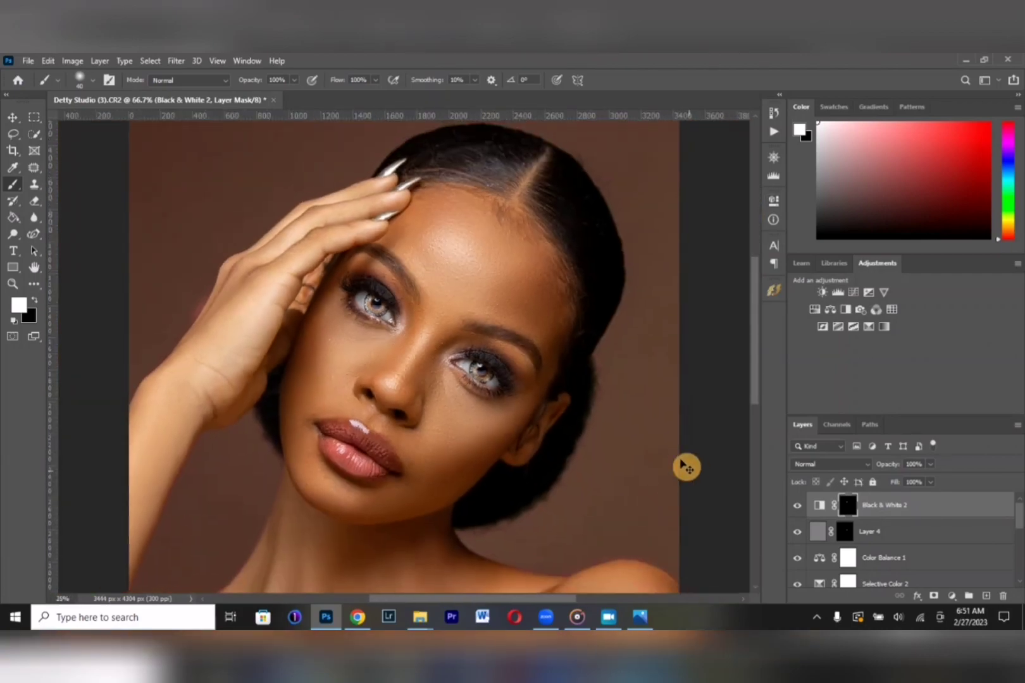
{"action": "key", "text": "ctrl+minus"}
{"action": "key", "text": "ctrl+minus"}
{"action": "key", "text": "ctrl+plus"}
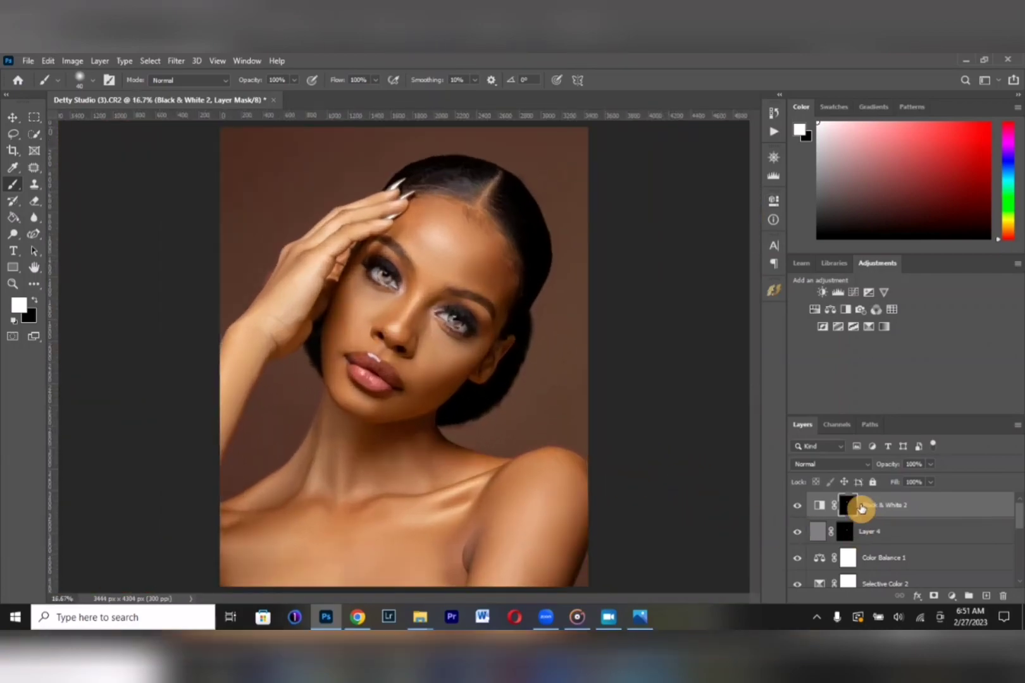
{"action": "left_click", "coordinate": [796, 507]}
{"action": "left_click", "coordinate": [877, 530]}
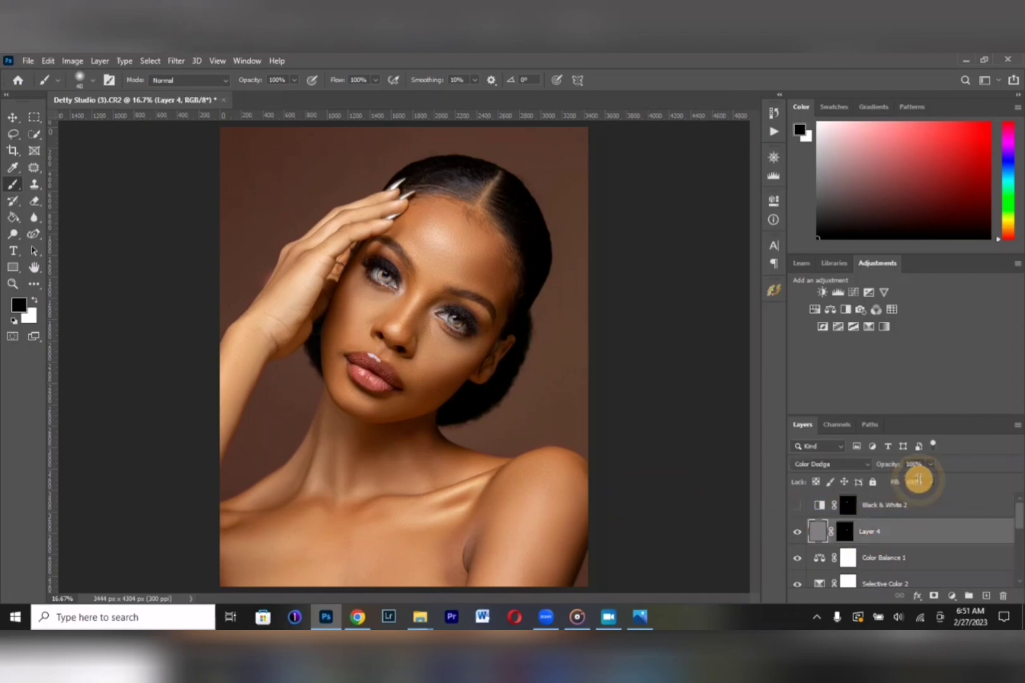
{"action": "left_click", "coordinate": [931, 464]}
{"action": "left_click_drag", "start_coordinate": [913, 481], "coordinate": [899, 482]}
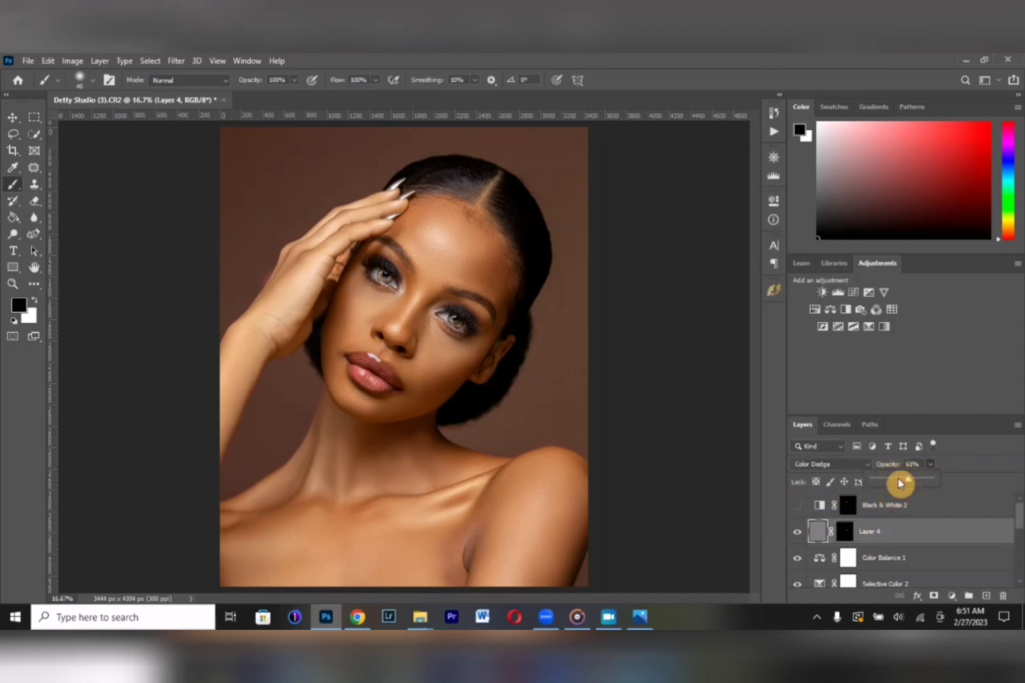
{"action": "left_click", "coordinate": [899, 505]}
{"action": "left_click", "coordinate": [796, 506]}
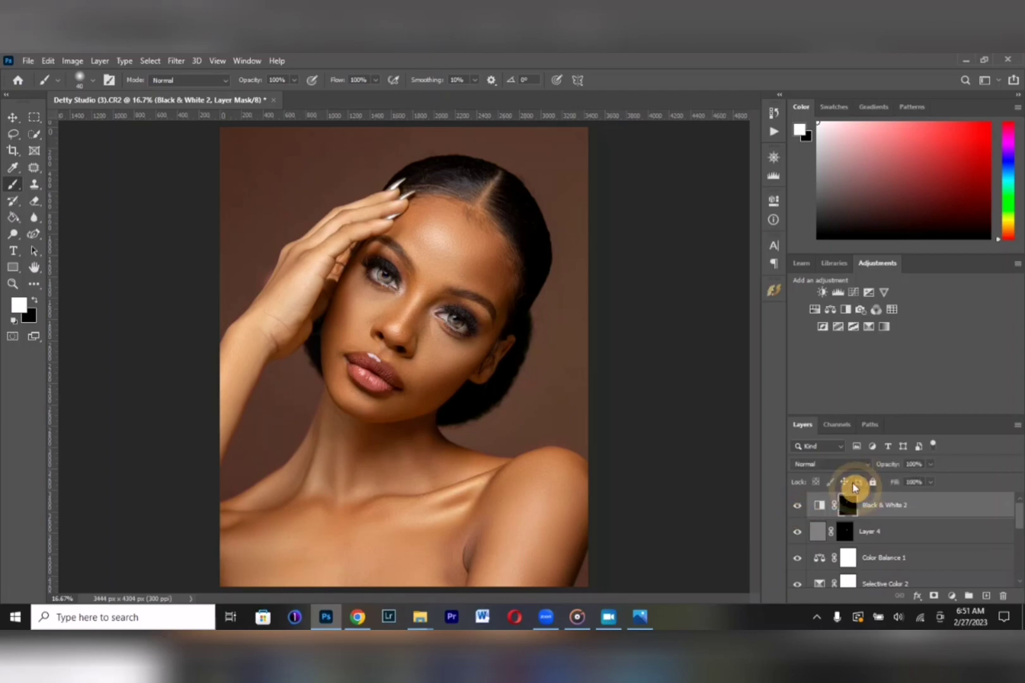
Brighten the eye whites by setting the Black & White adjustment's Reds to 240 and Yellows to 246.
{"action": "left_click", "coordinate": [772, 202]}
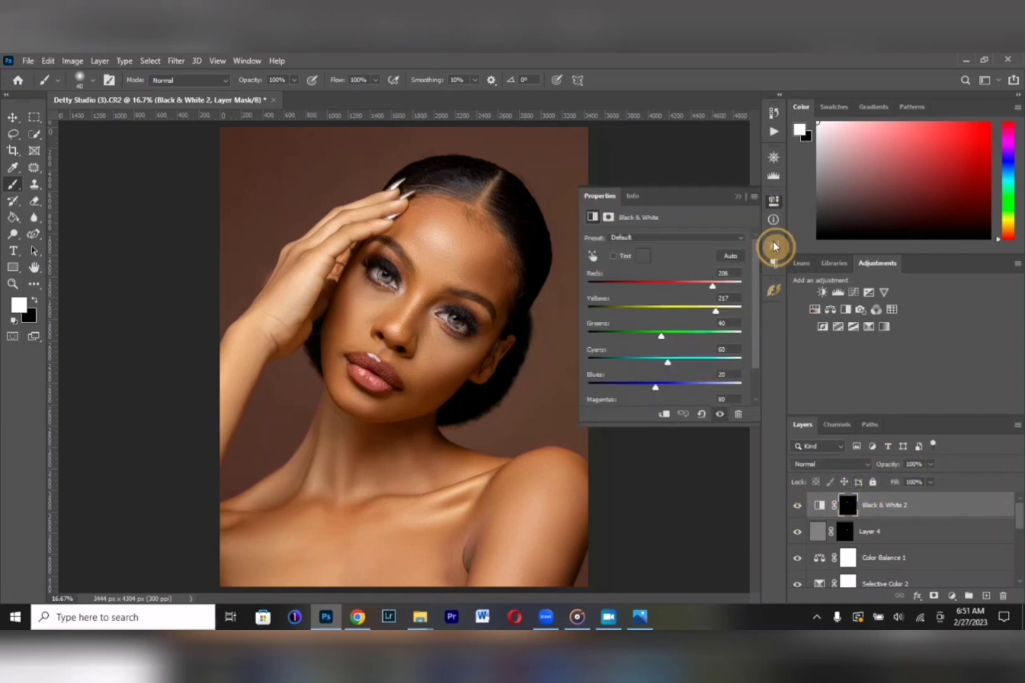
{"action": "left_click_drag", "start_coordinate": [712, 286], "coordinate": [722, 289]}
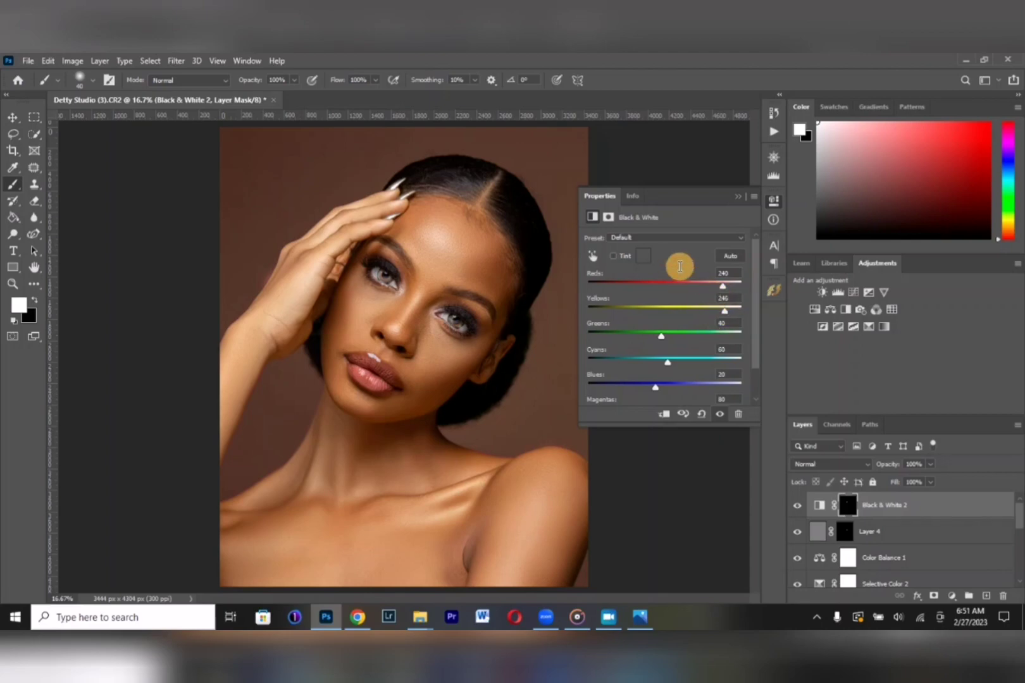
{"action": "left_click", "coordinate": [738, 199]}
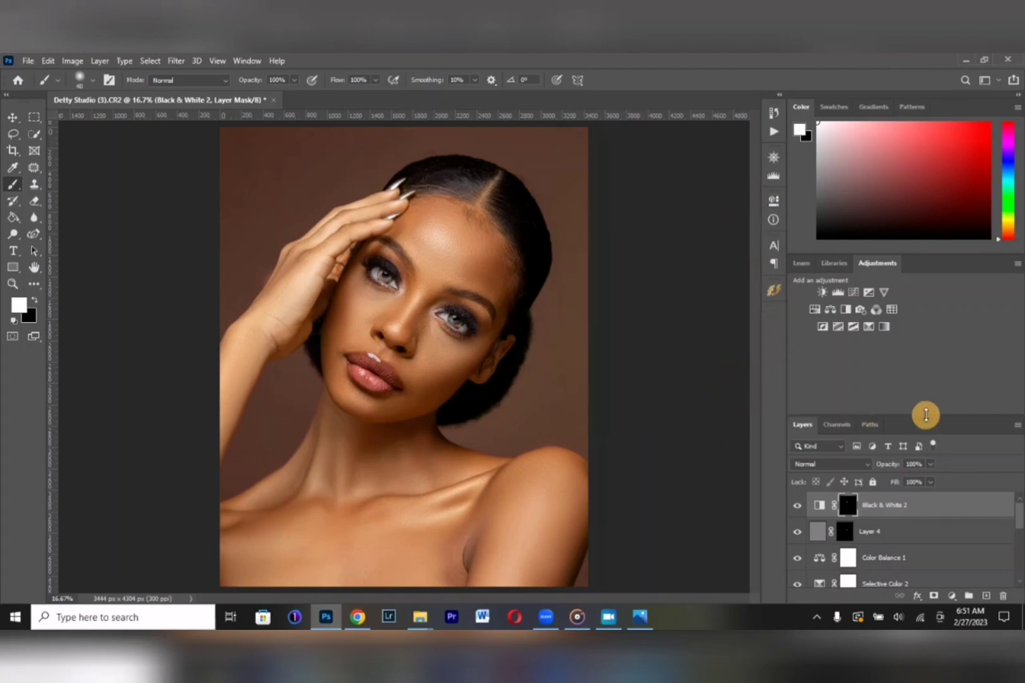
Group all layers above the Background into a single layer group.
{"action": "left_click_drag", "start_coordinate": [1016, 522], "coordinate": [1009, 580]}
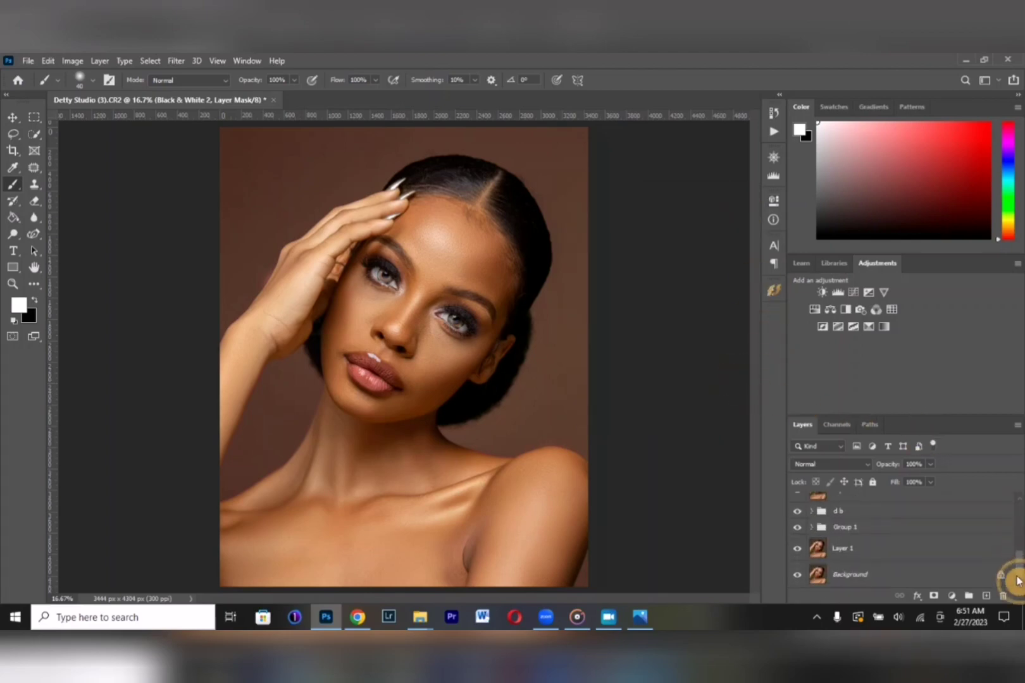
{"action": "left_click", "coordinate": [878, 549]}
{"action": "key", "text": "ctrl+g"}
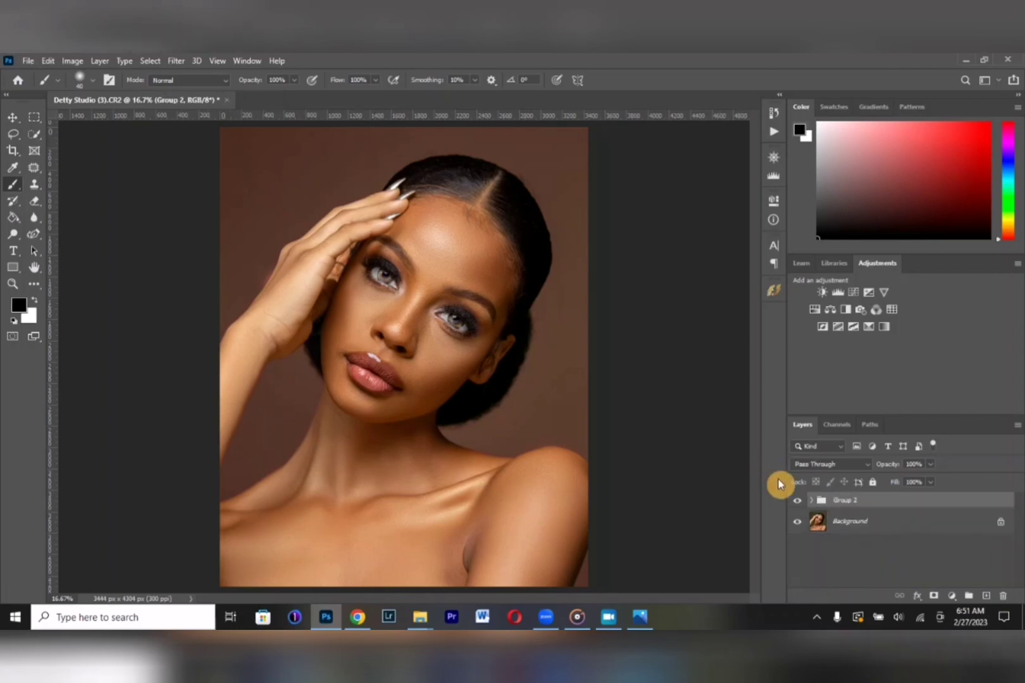
Toggle the visibility of the group holding all edits to compare the retouched portrait with the original.
{"action": "left_click", "coordinate": [797, 501]}
{"action": "left_click", "coordinate": [797, 502]}
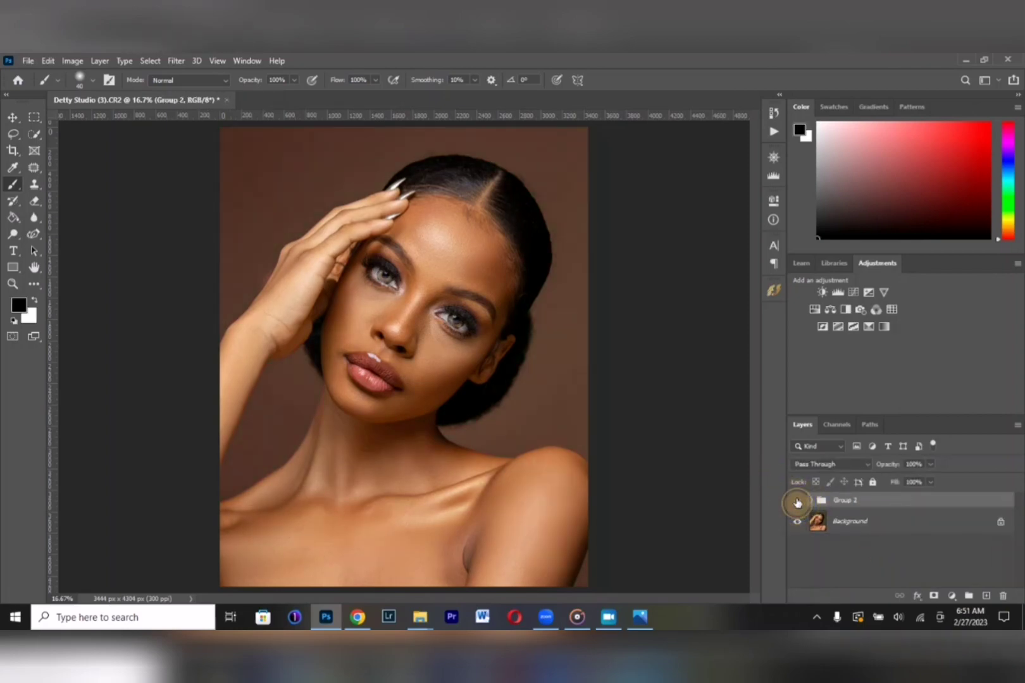
{"action": "left_click", "coordinate": [797, 501]}
{"action": "left_click", "coordinate": [796, 501]}
{"action": "left_click", "coordinate": [796, 501]}
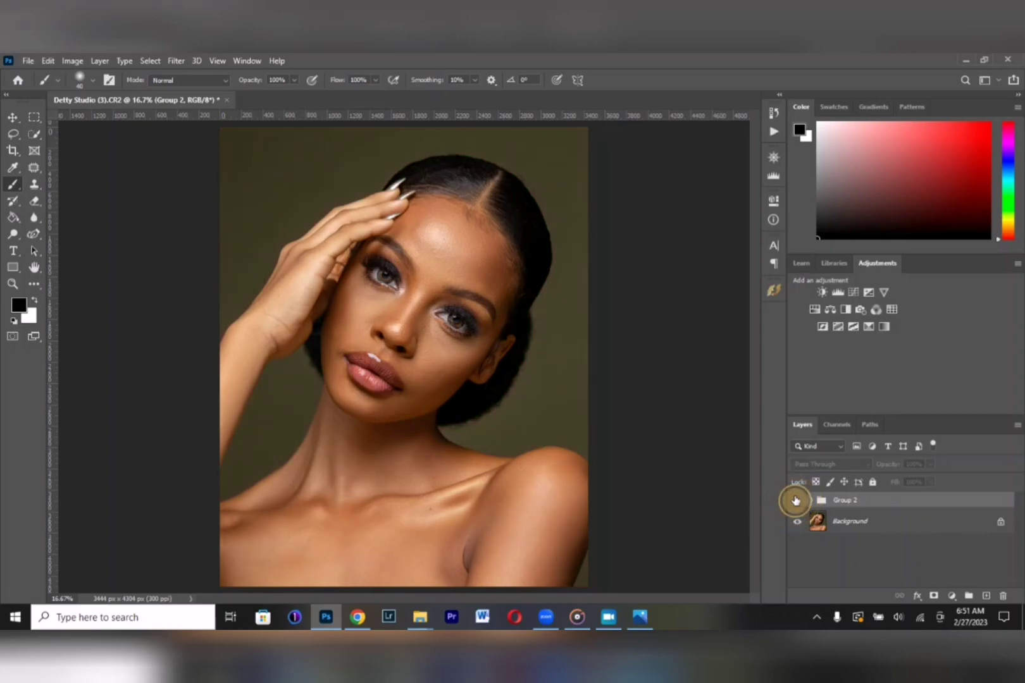
{"action": "left_click", "coordinate": [796, 500]}
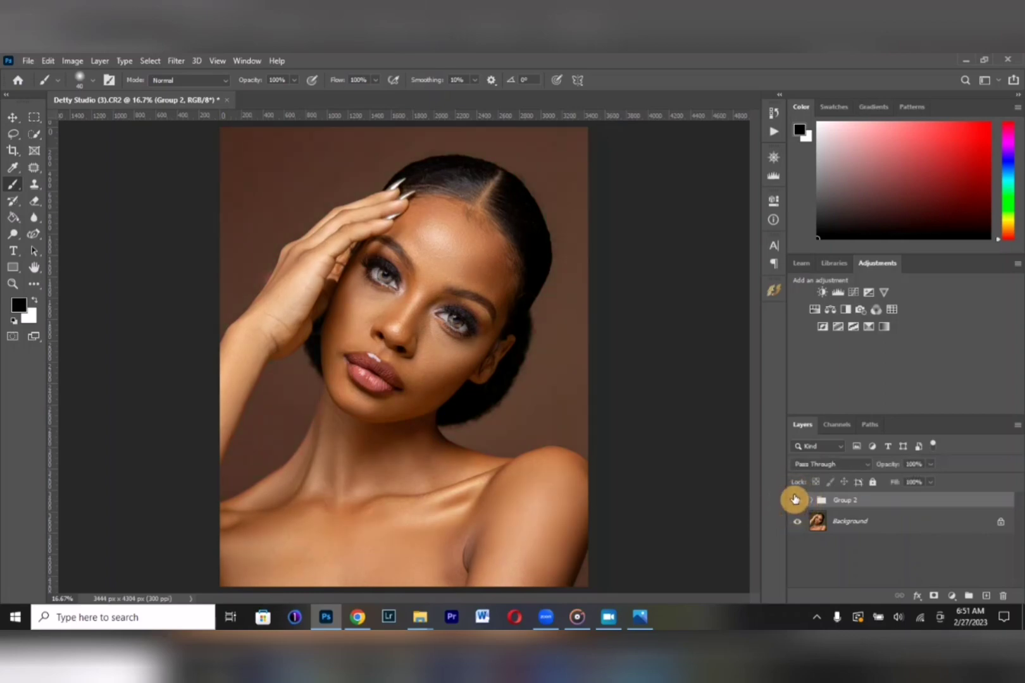
{"action": "left_click", "coordinate": [796, 500]}
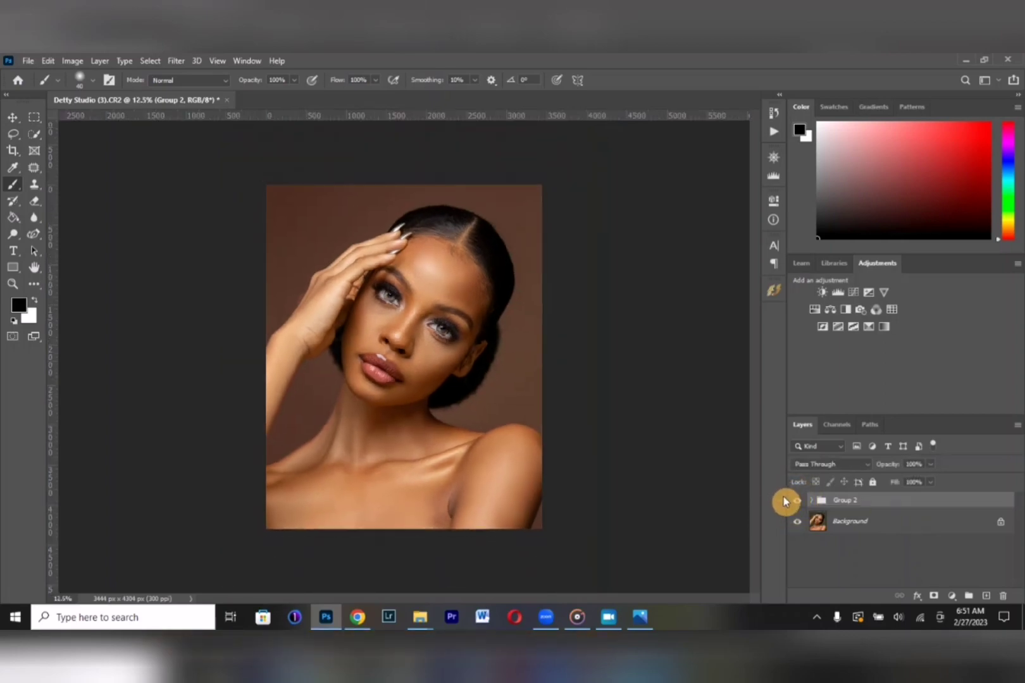
{"action": "left_click", "coordinate": [796, 500]}
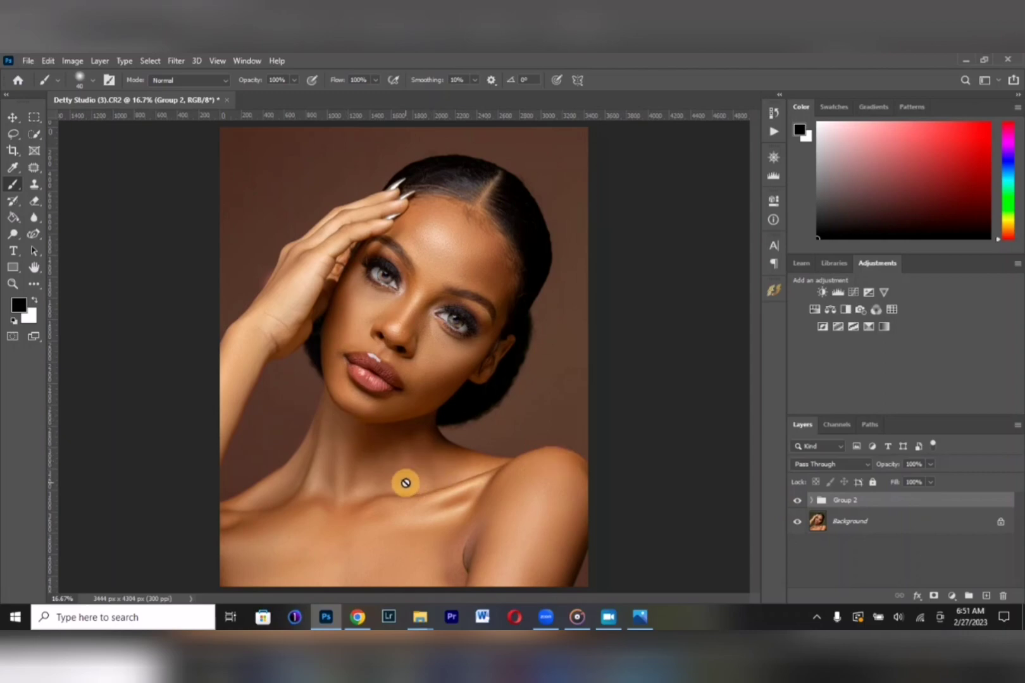